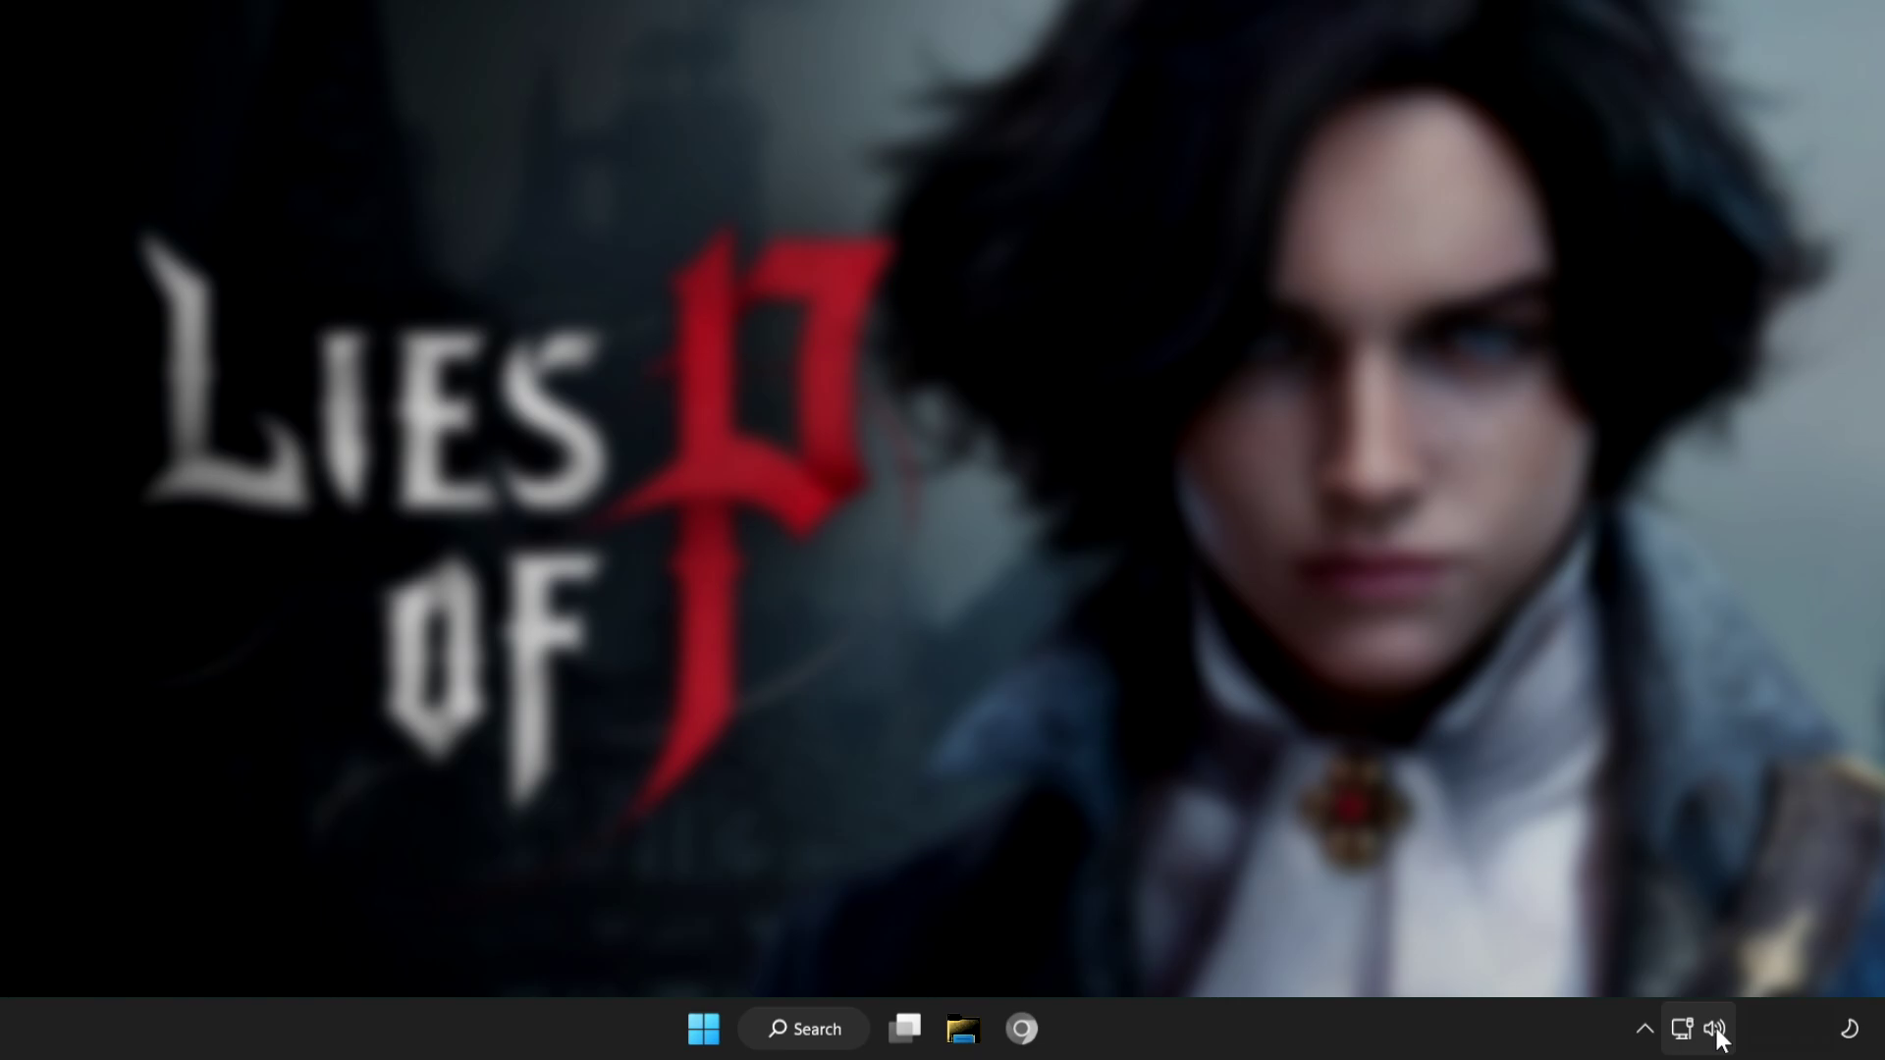
Switch the Quick Settings sound output from CABLE Input to Speakers (High Definition Audio Device).
left_click(1717, 1028)
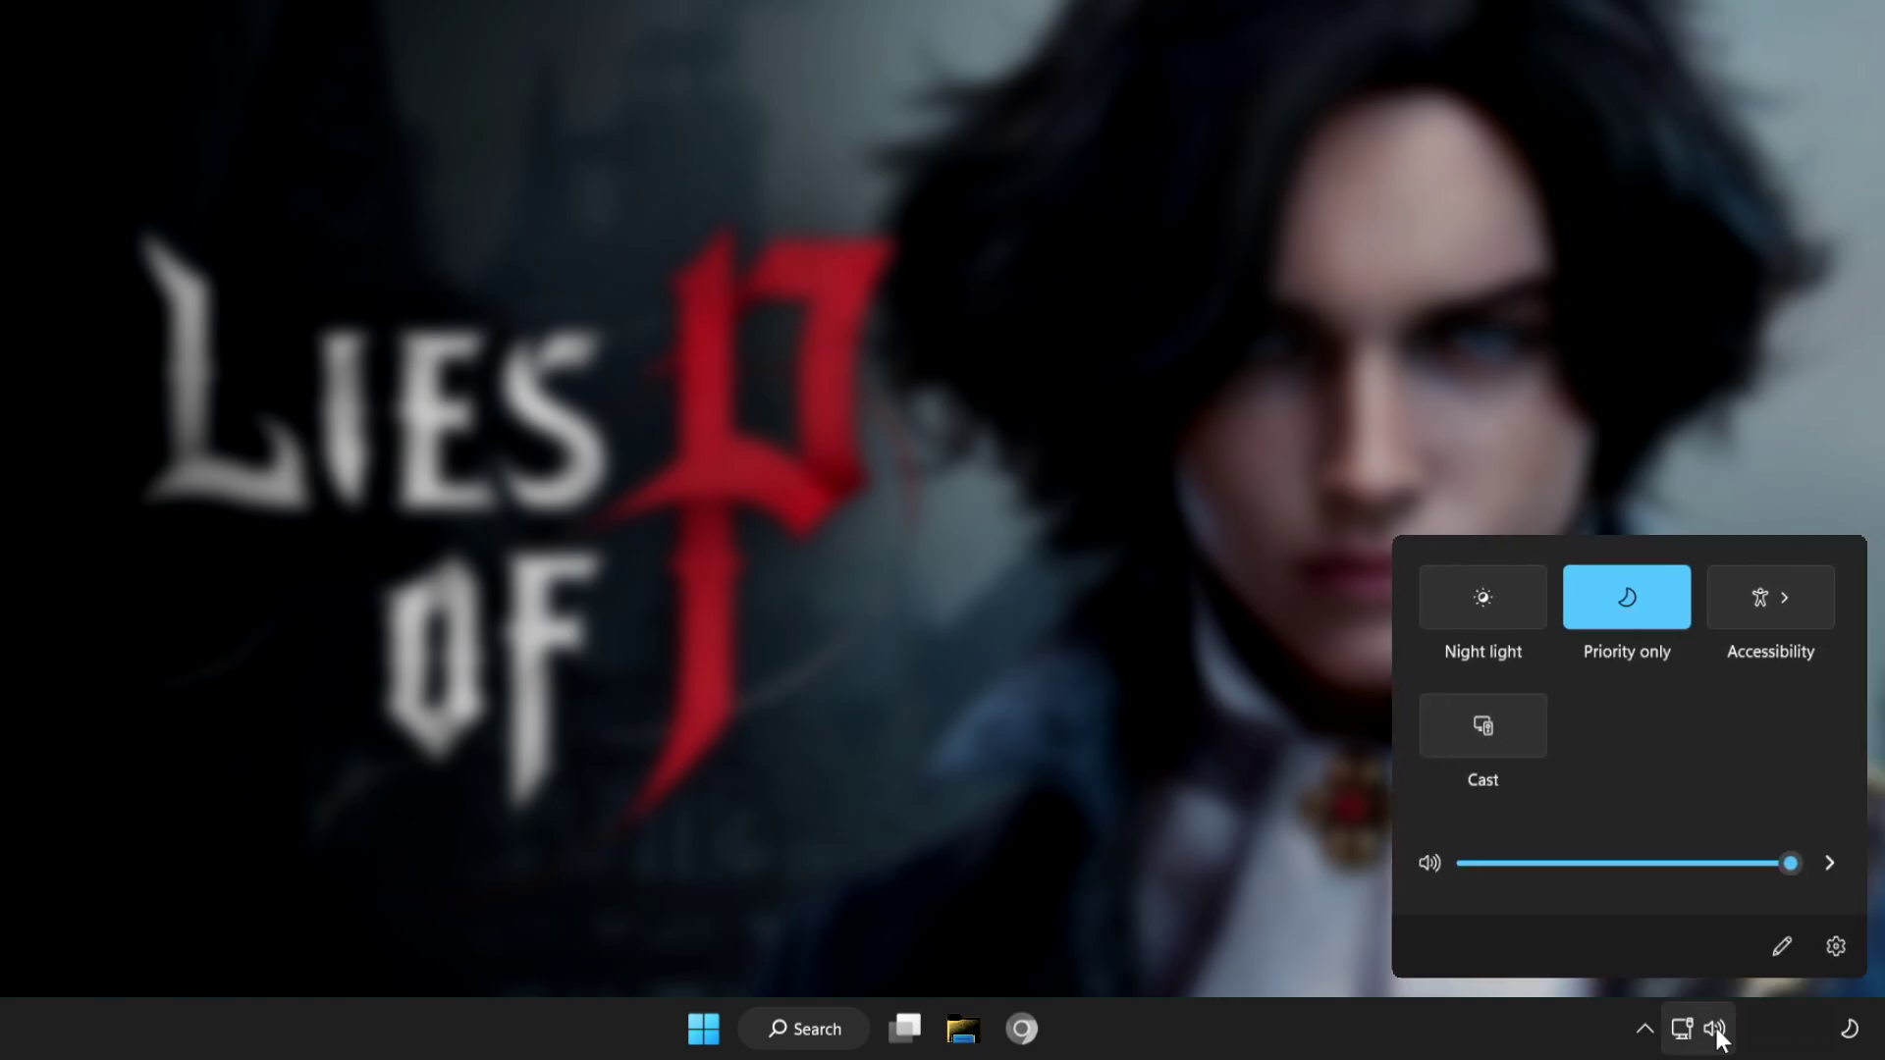
left_click(1827, 863)
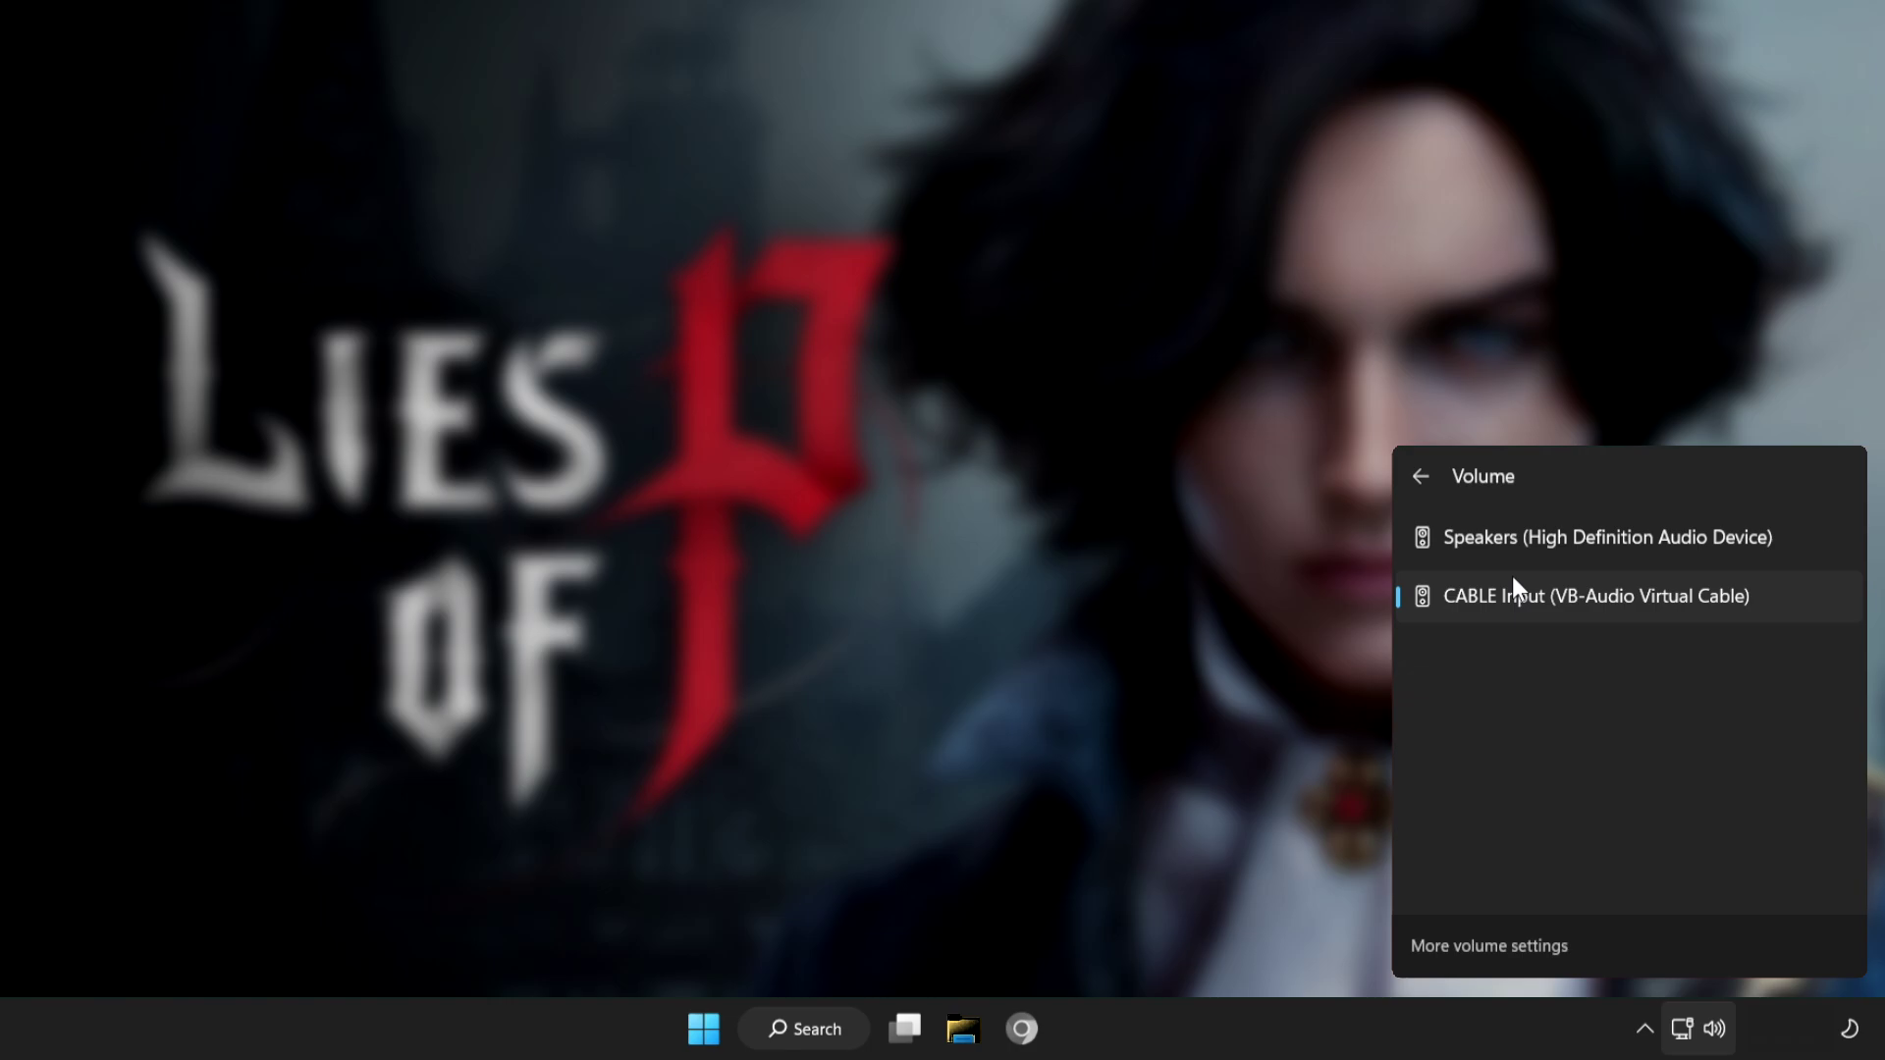
left_click(1561, 546)
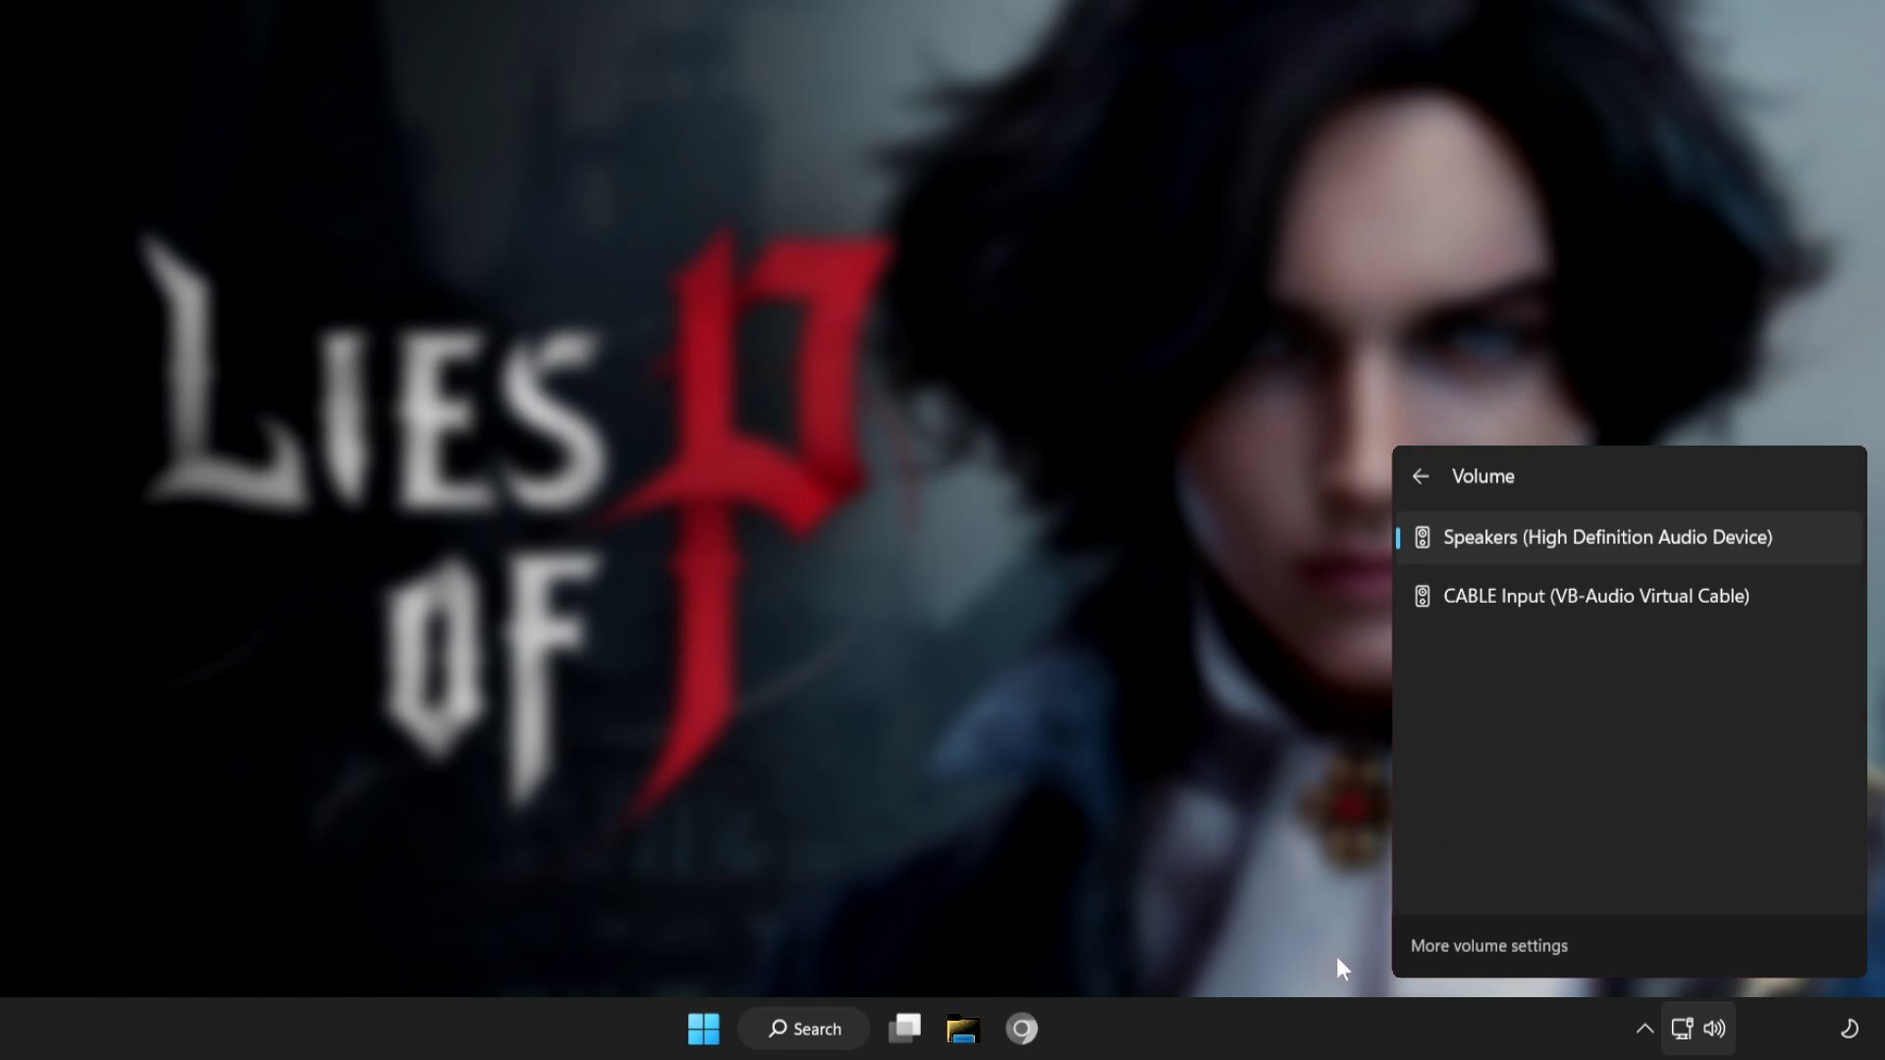
Restart the PC, then reopen the Quick Settings output device list to confirm Speakers is active.
left_click(554, 1048)
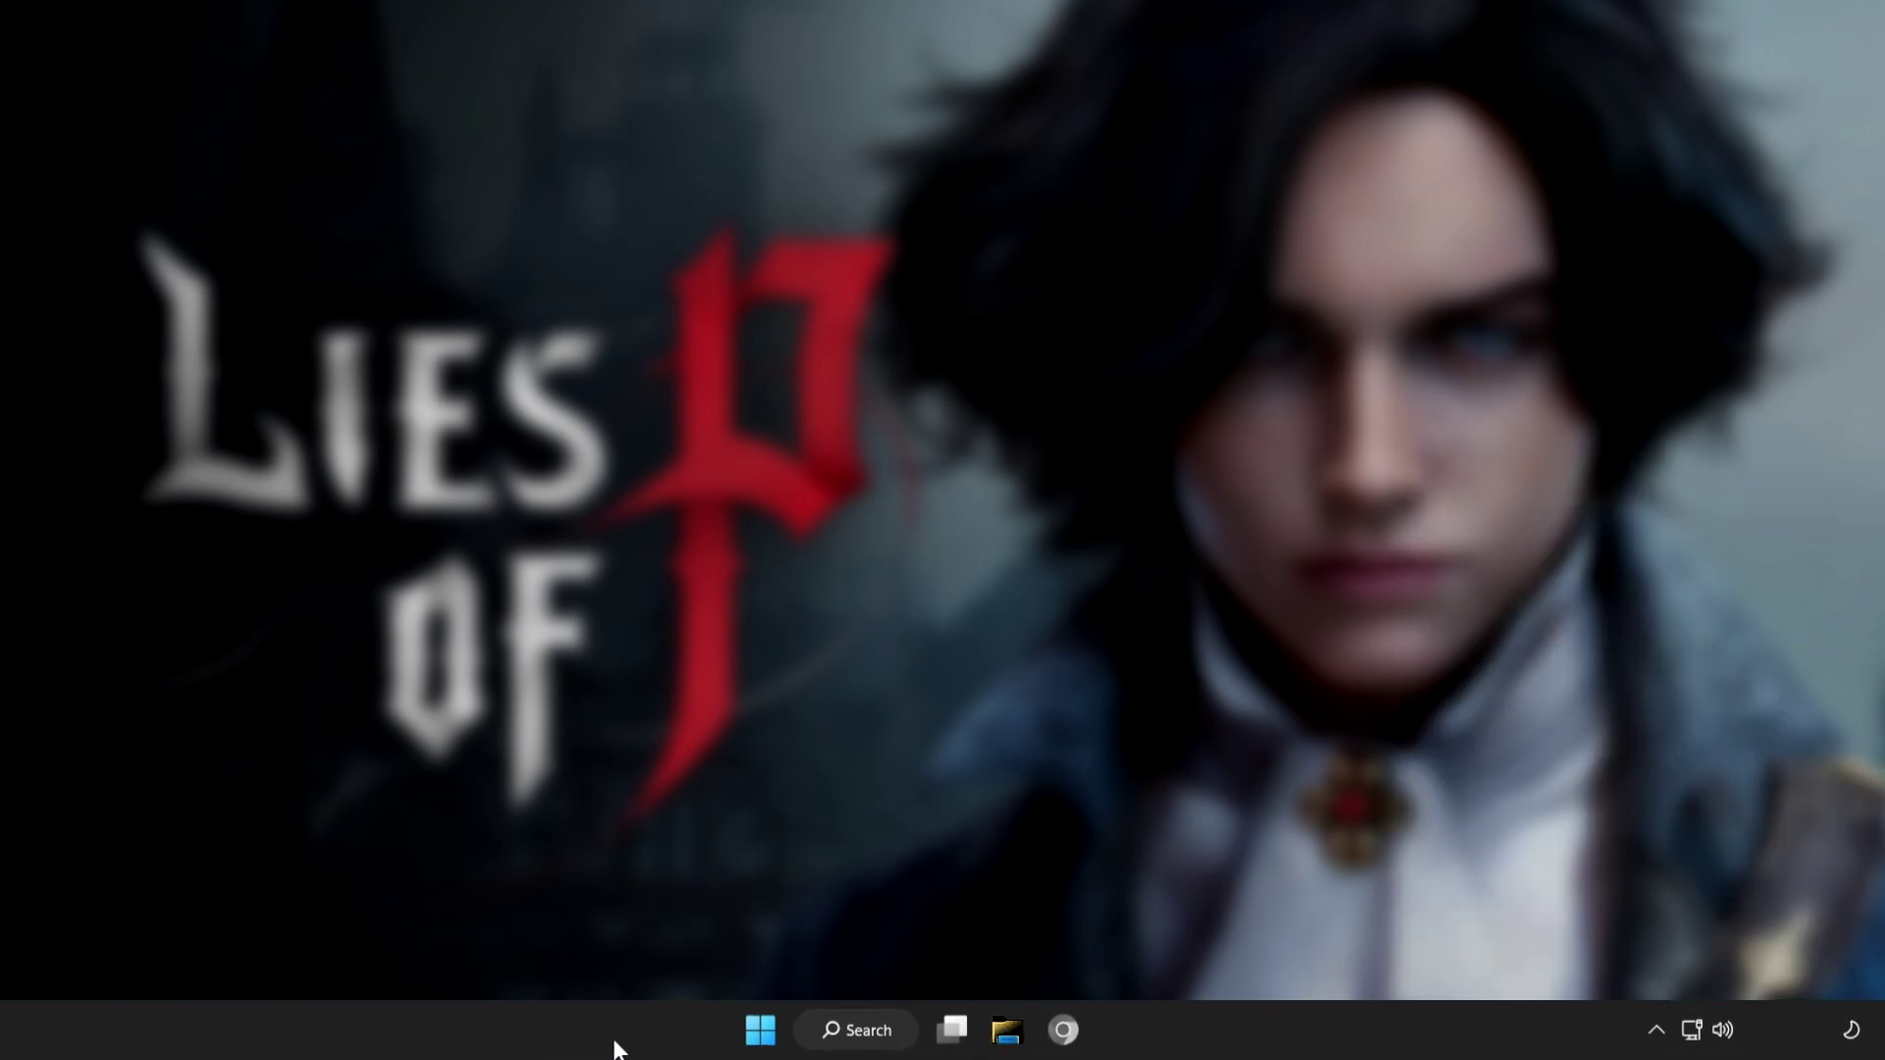
left_click(790, 1036)
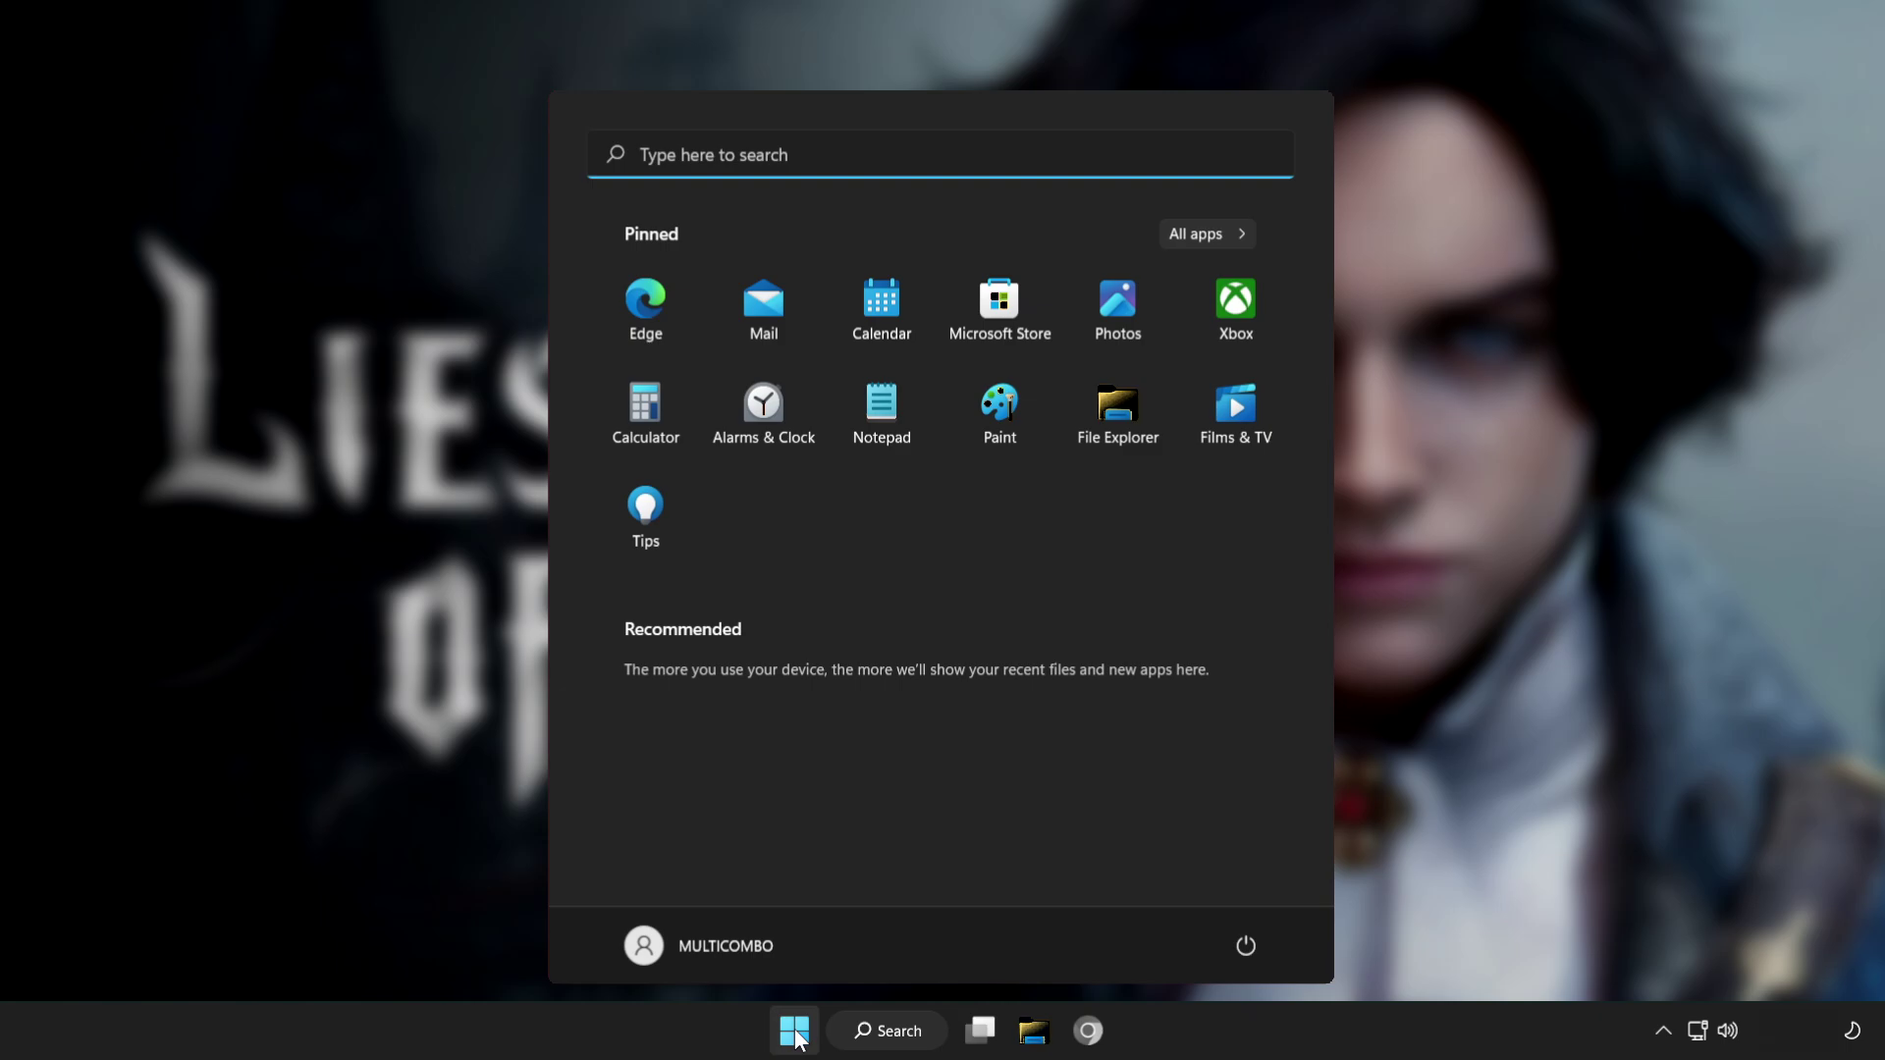
left_click(1249, 943)
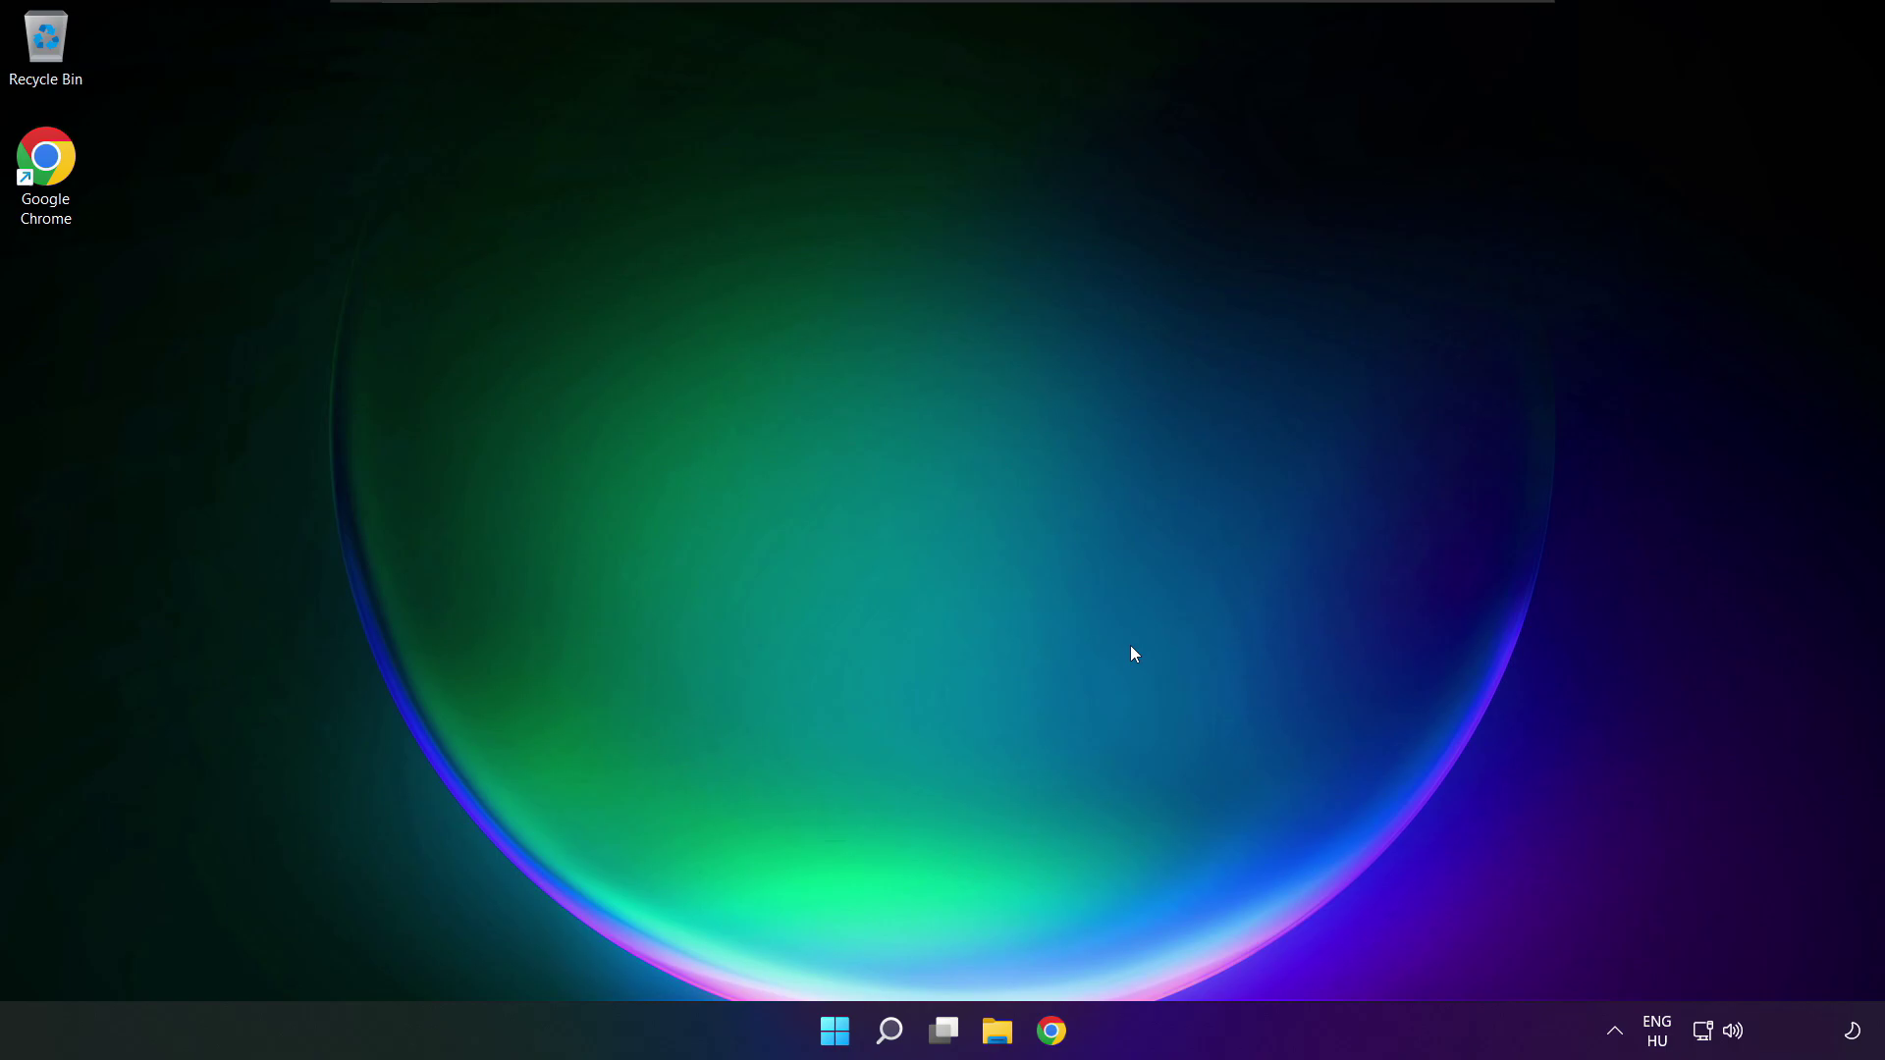
left_click(1735, 1034)
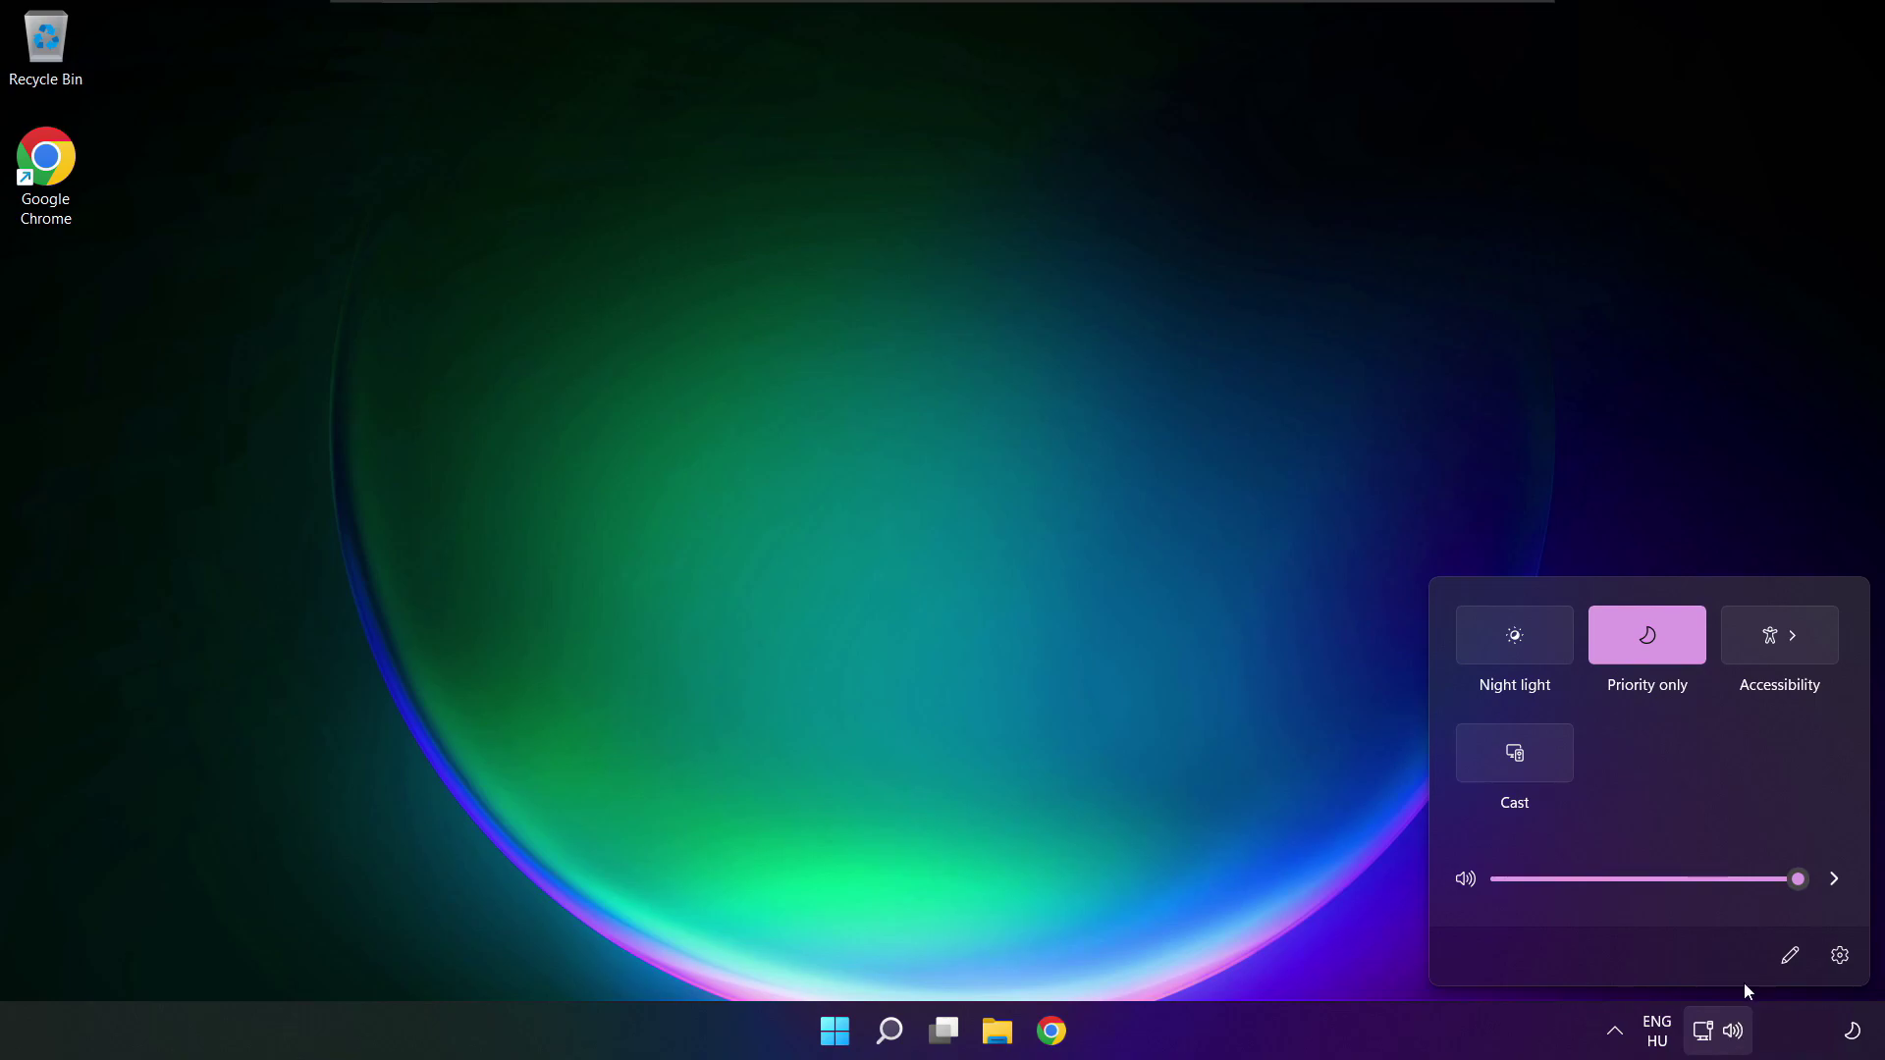
left_click(1836, 879)
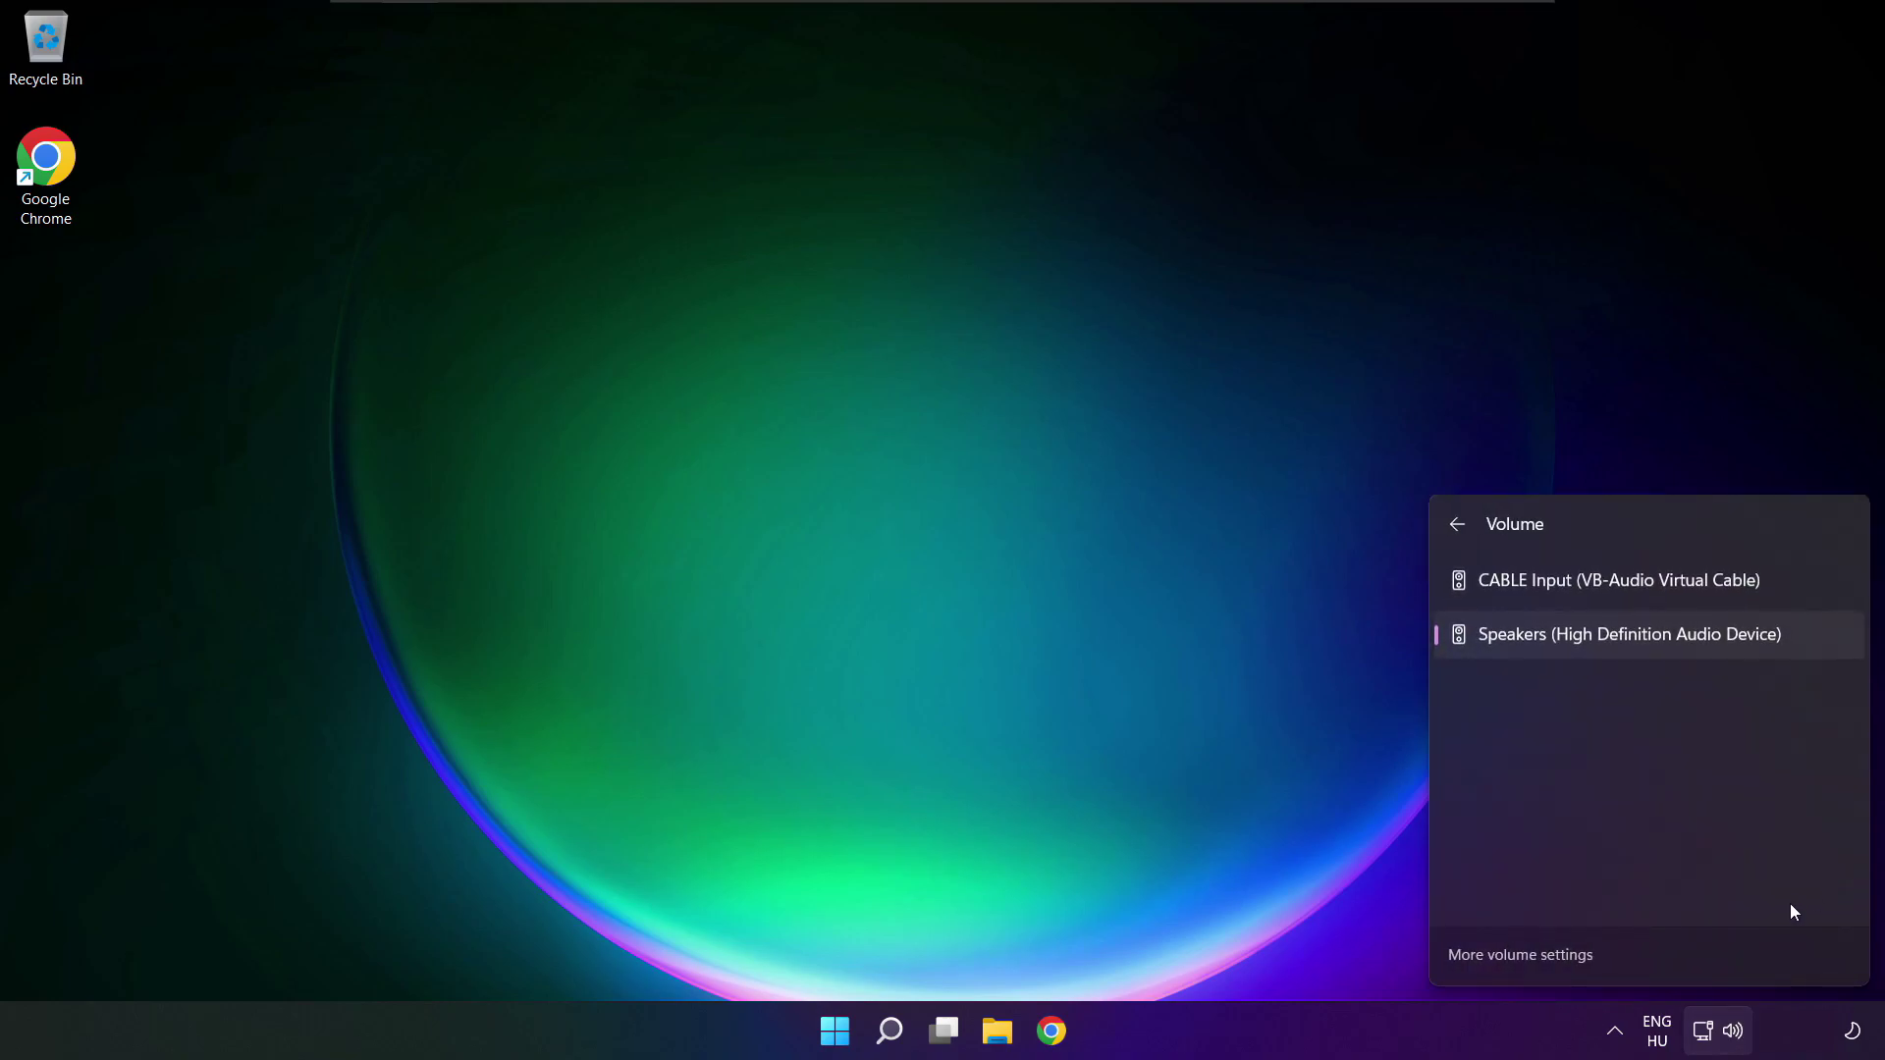
On the full Sound settings page, select Speakers and leave output volume at 100.
left_click(1526, 958)
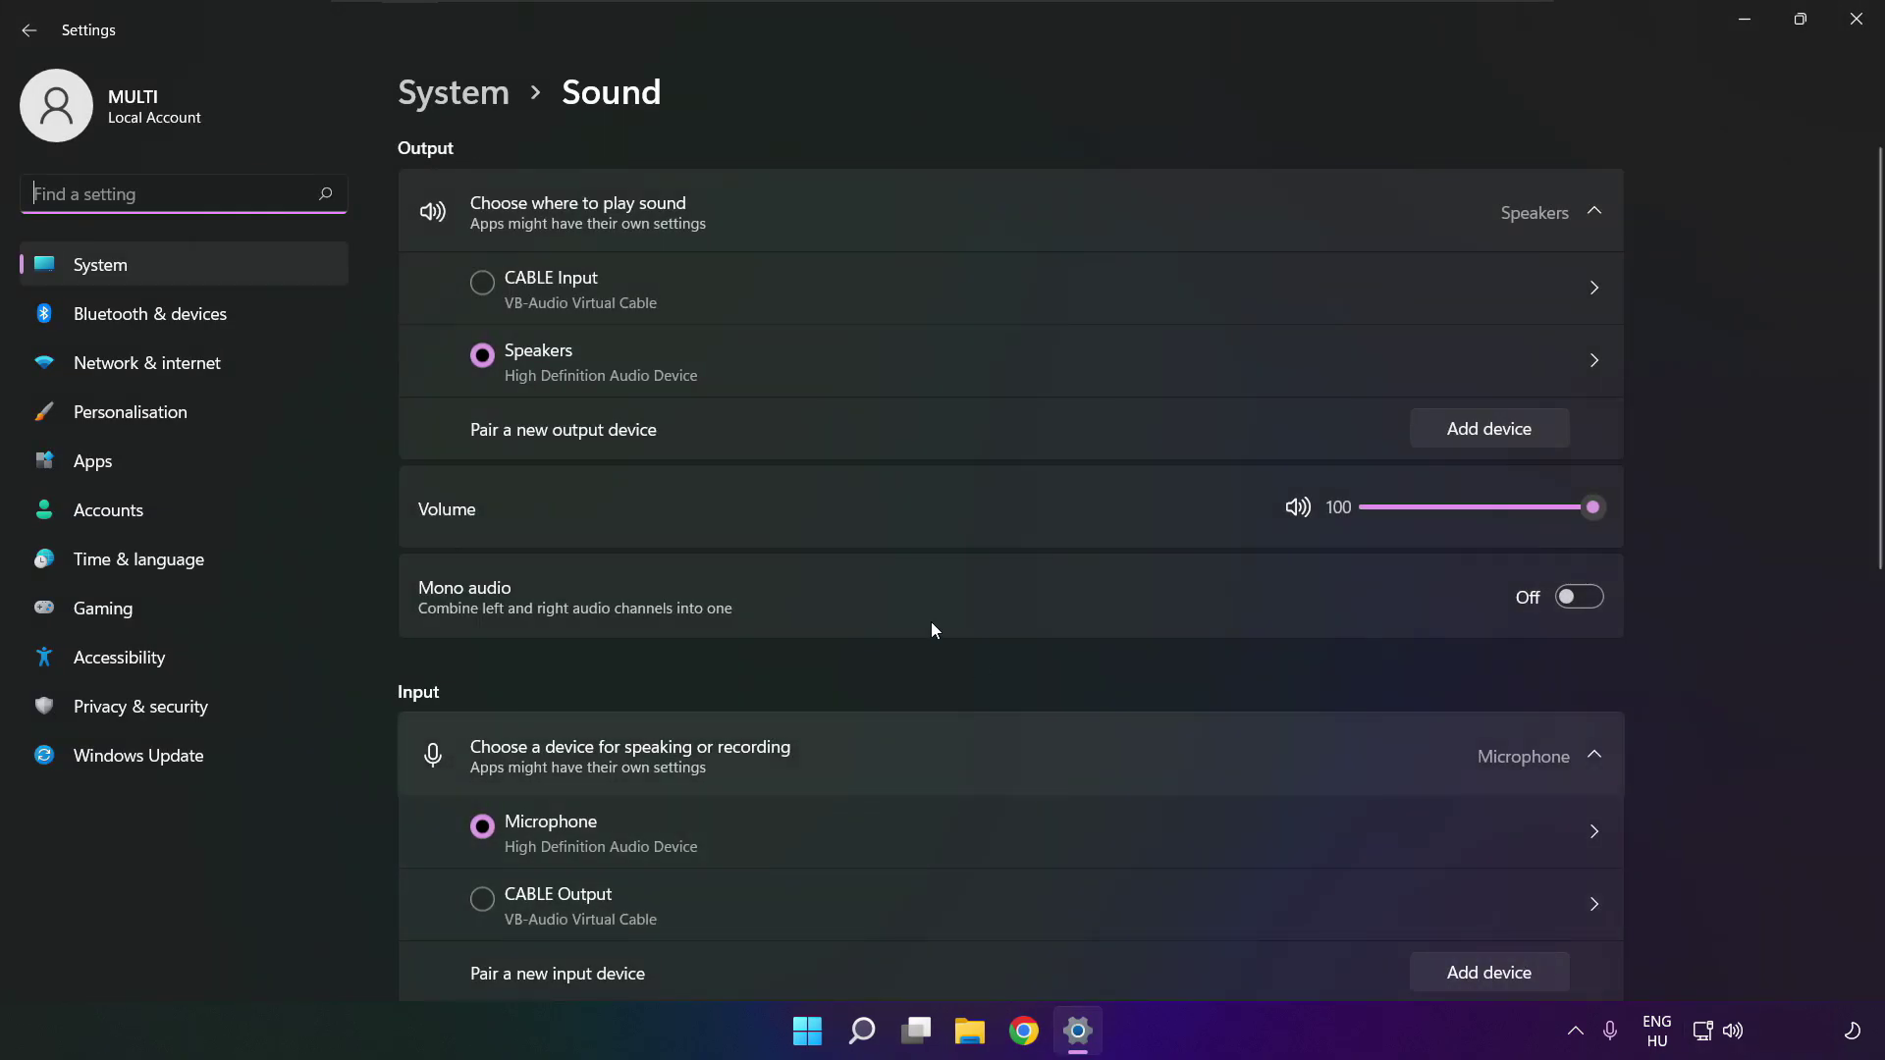
left_click(496, 356)
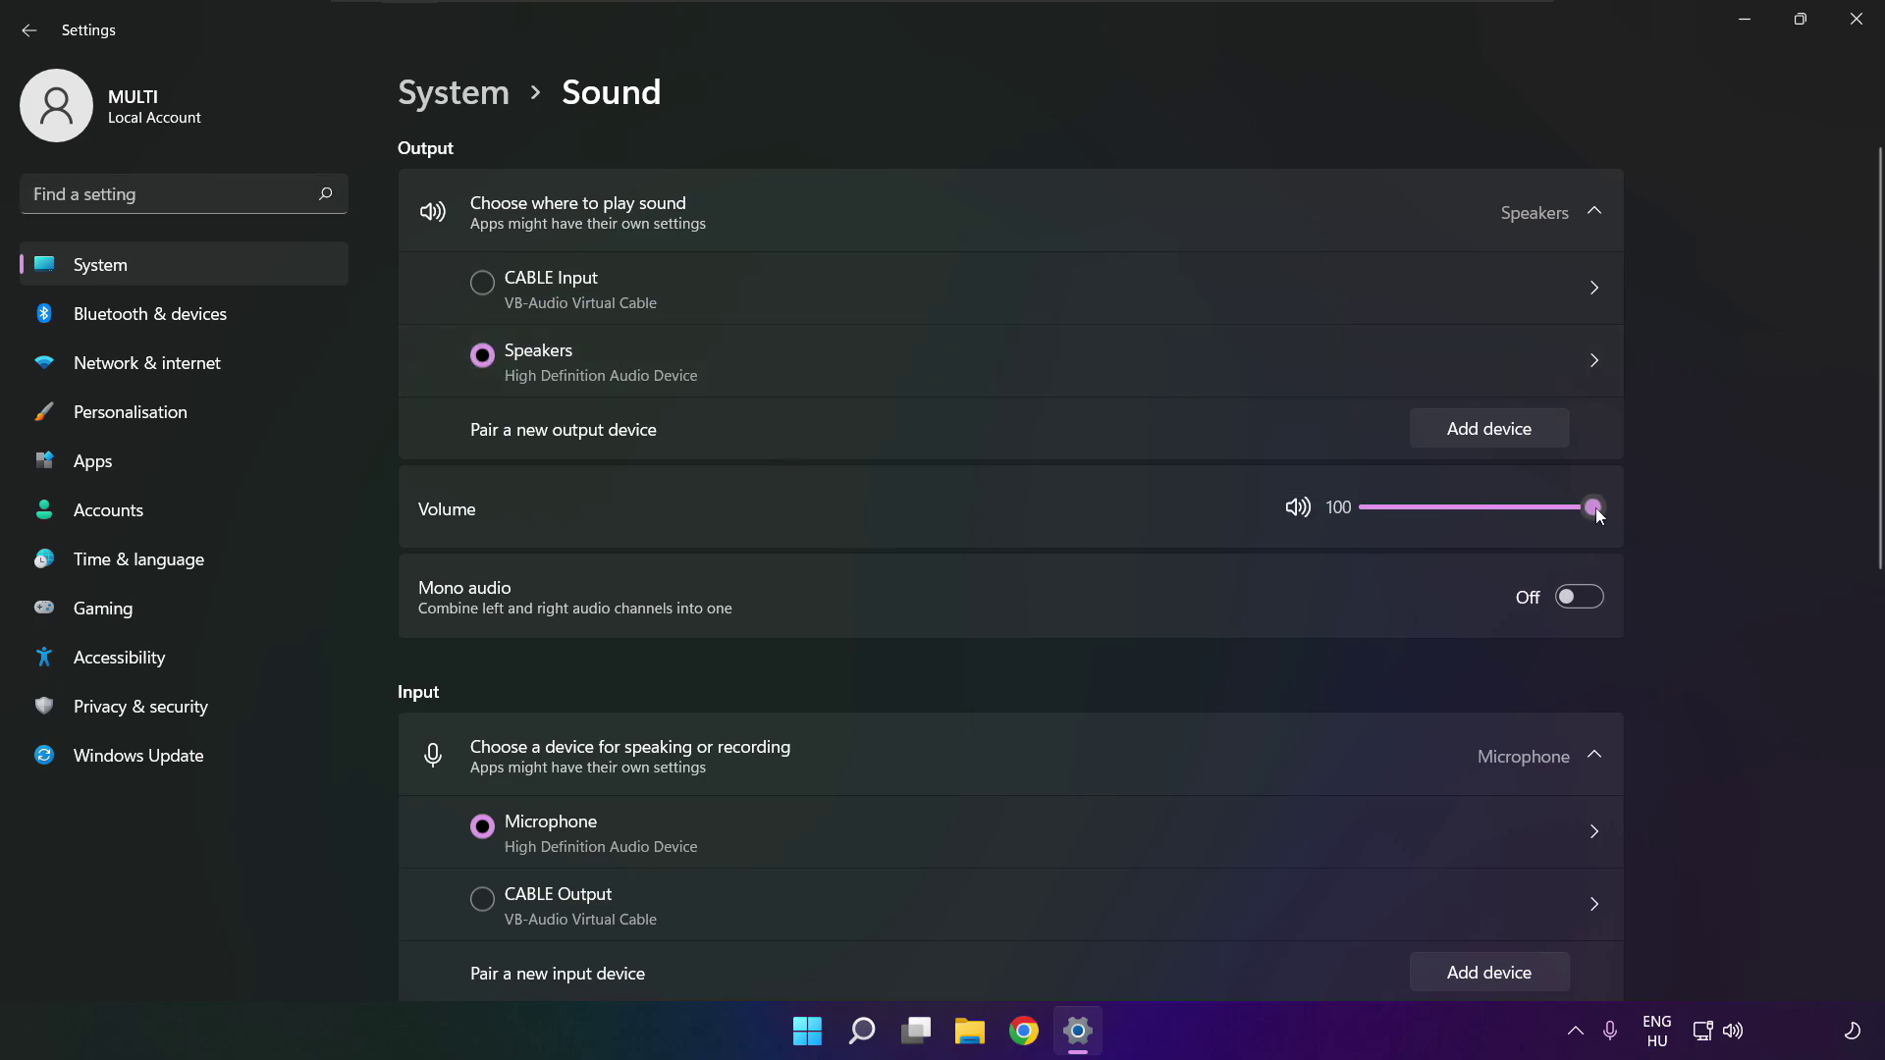
mouse_move(1594, 509)
left_mouse_down()
mouse_move(1463, 507)
mouse_move(1626, 506)
left_mouse_up()
scroll(1876, 645, "down", 3)
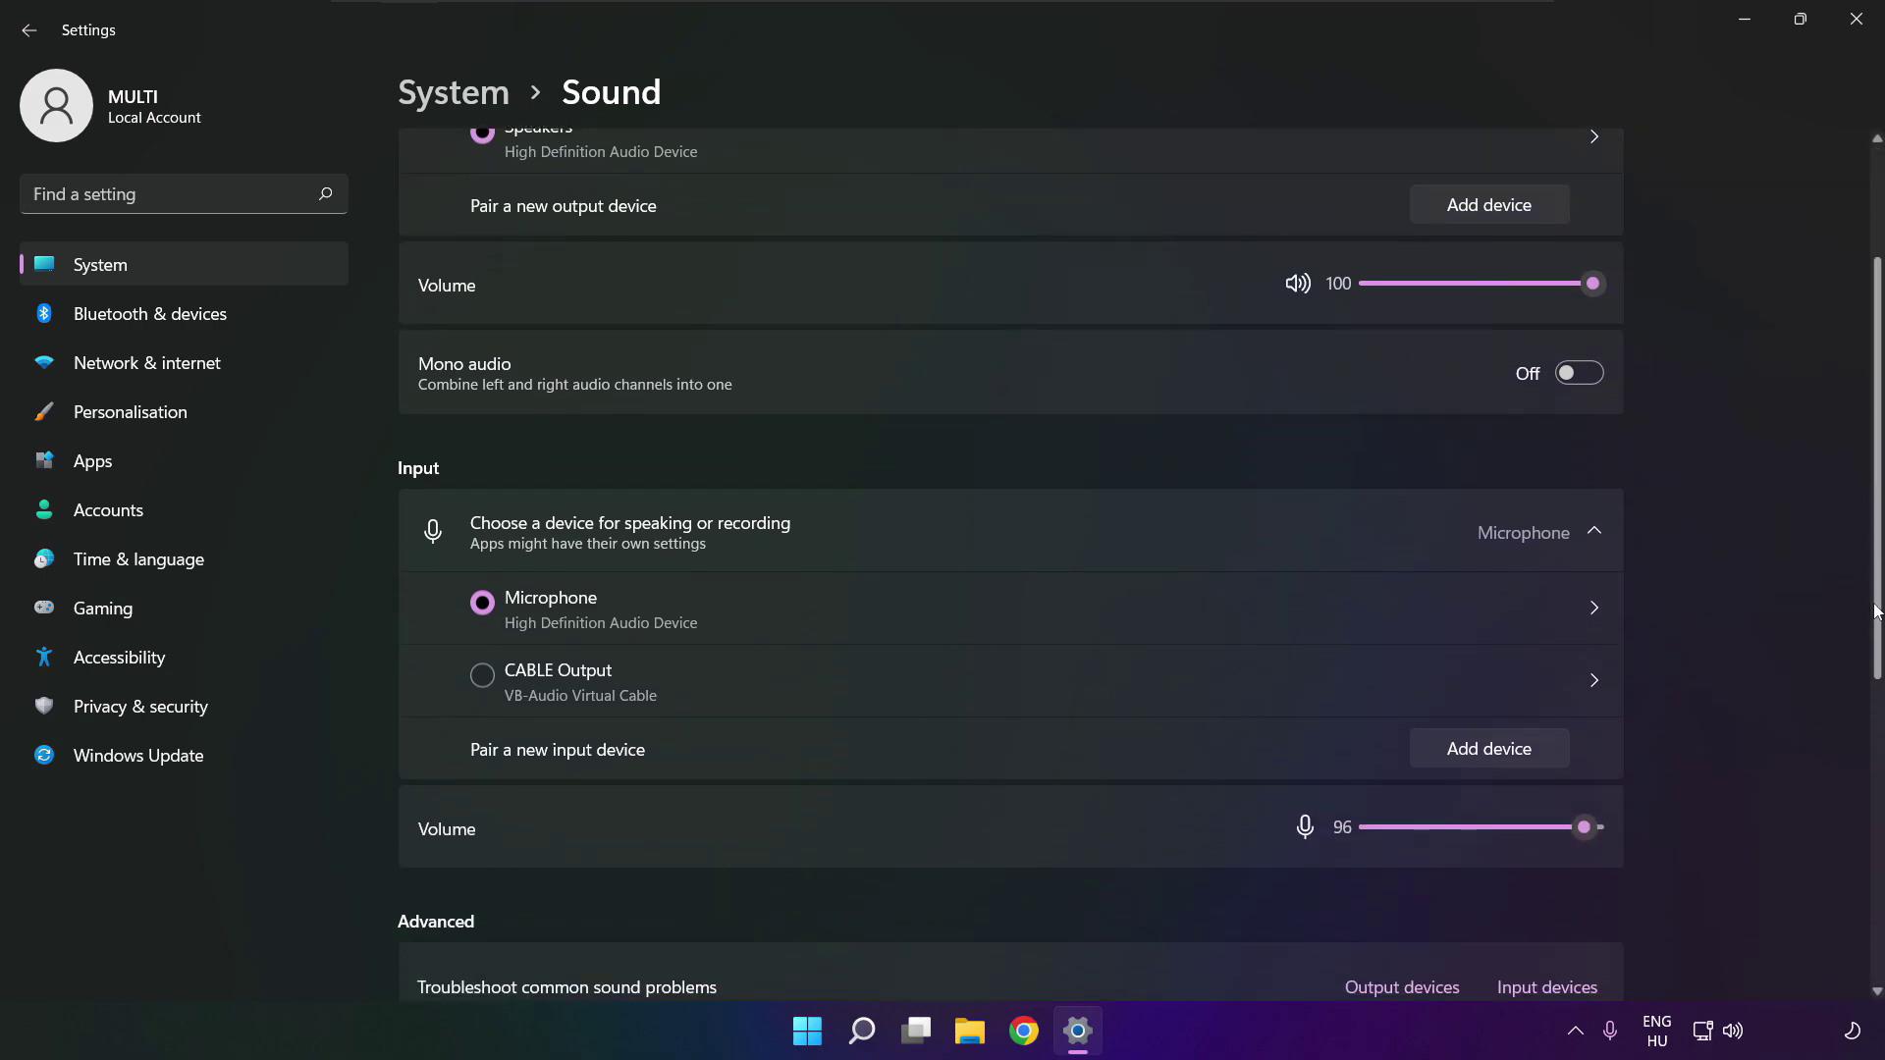
left_click_drag(1875, 645, 1873, 810)
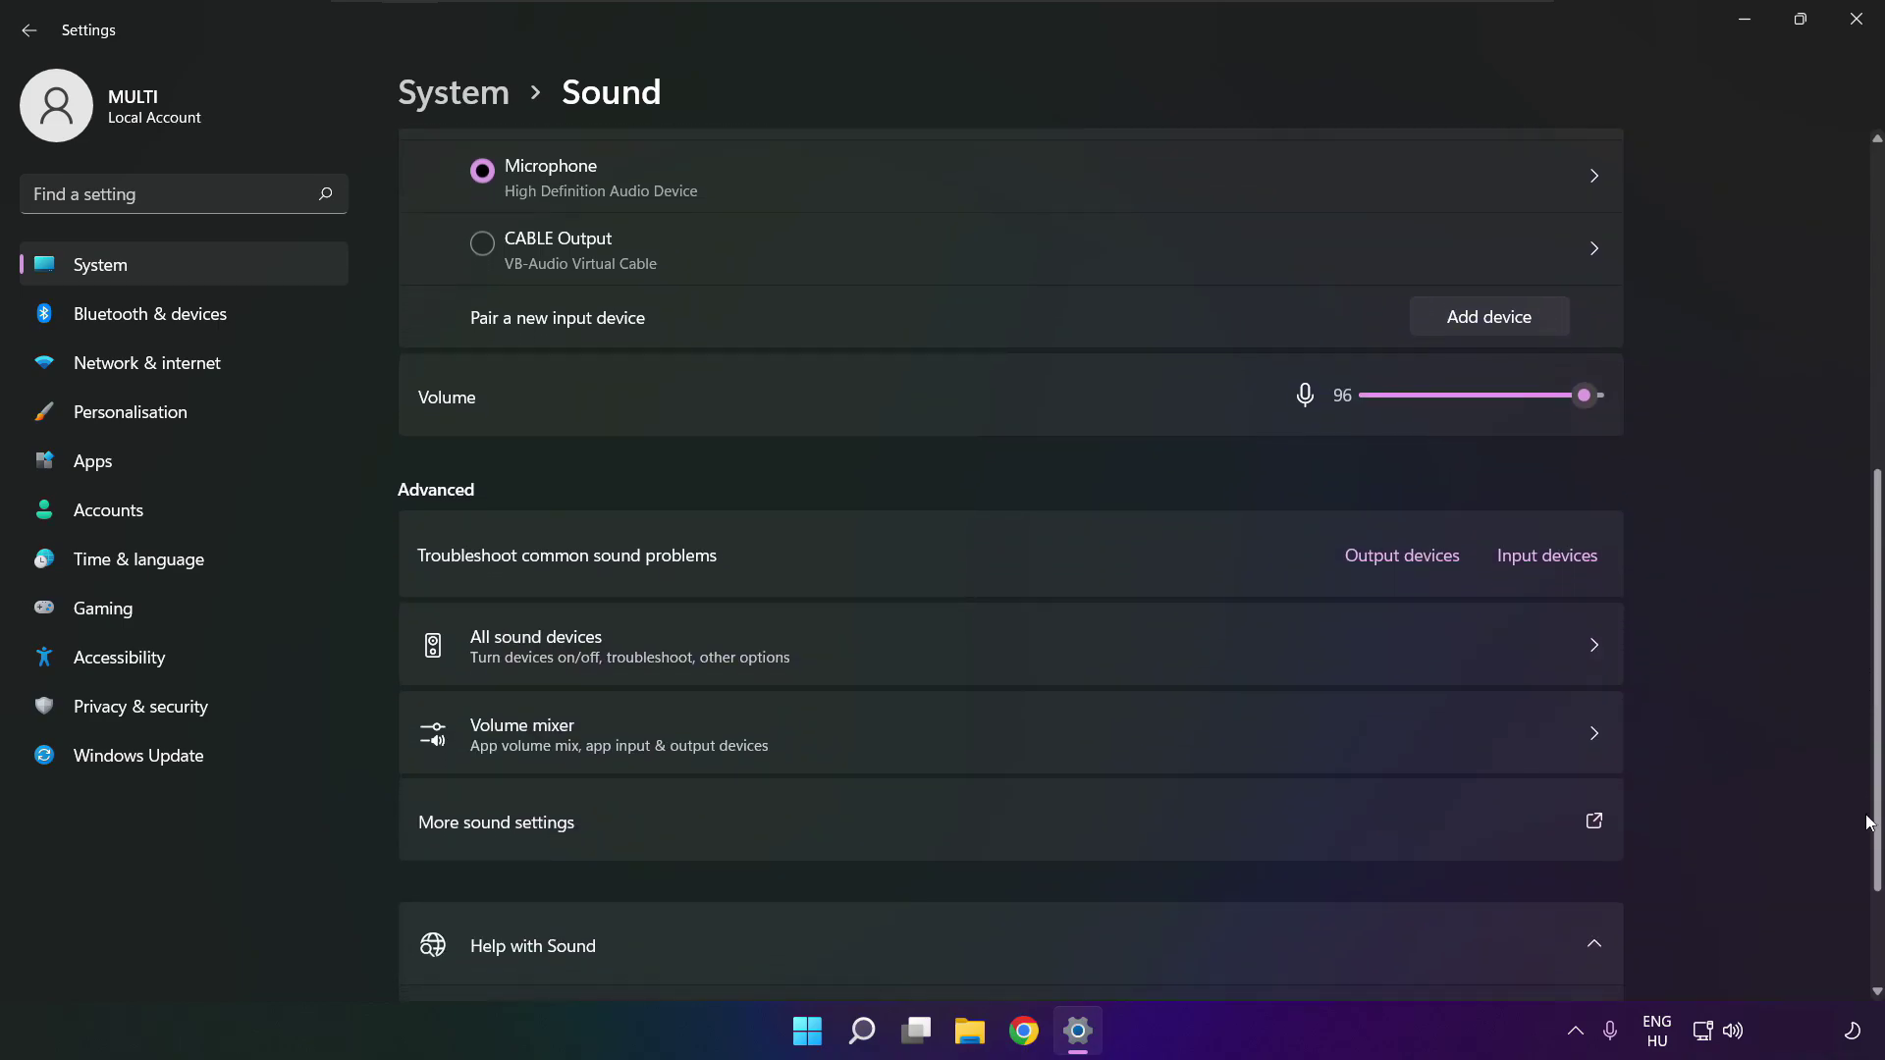
Disable the CABLE Input playback device in the classic Sound dialog and bring up the Speakers options.
left_click(775, 830)
left_click(809, 449)
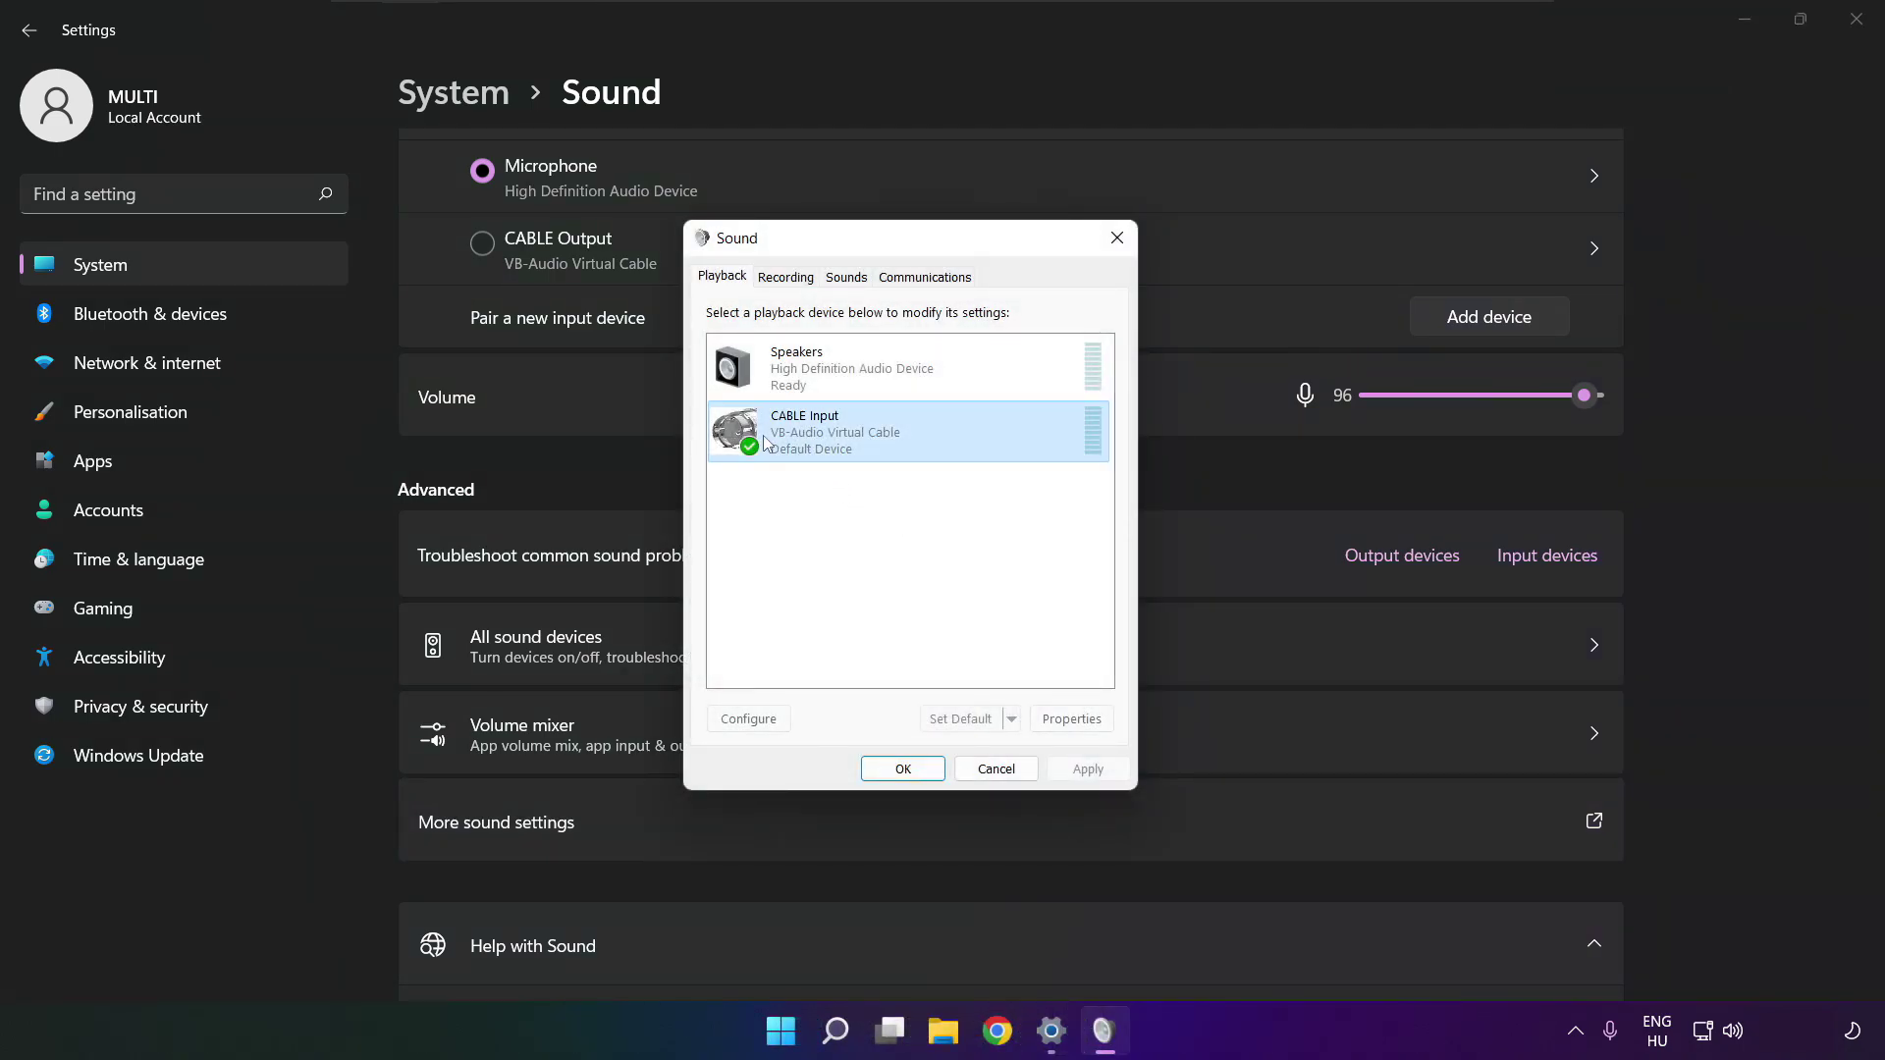
right_click(997, 430)
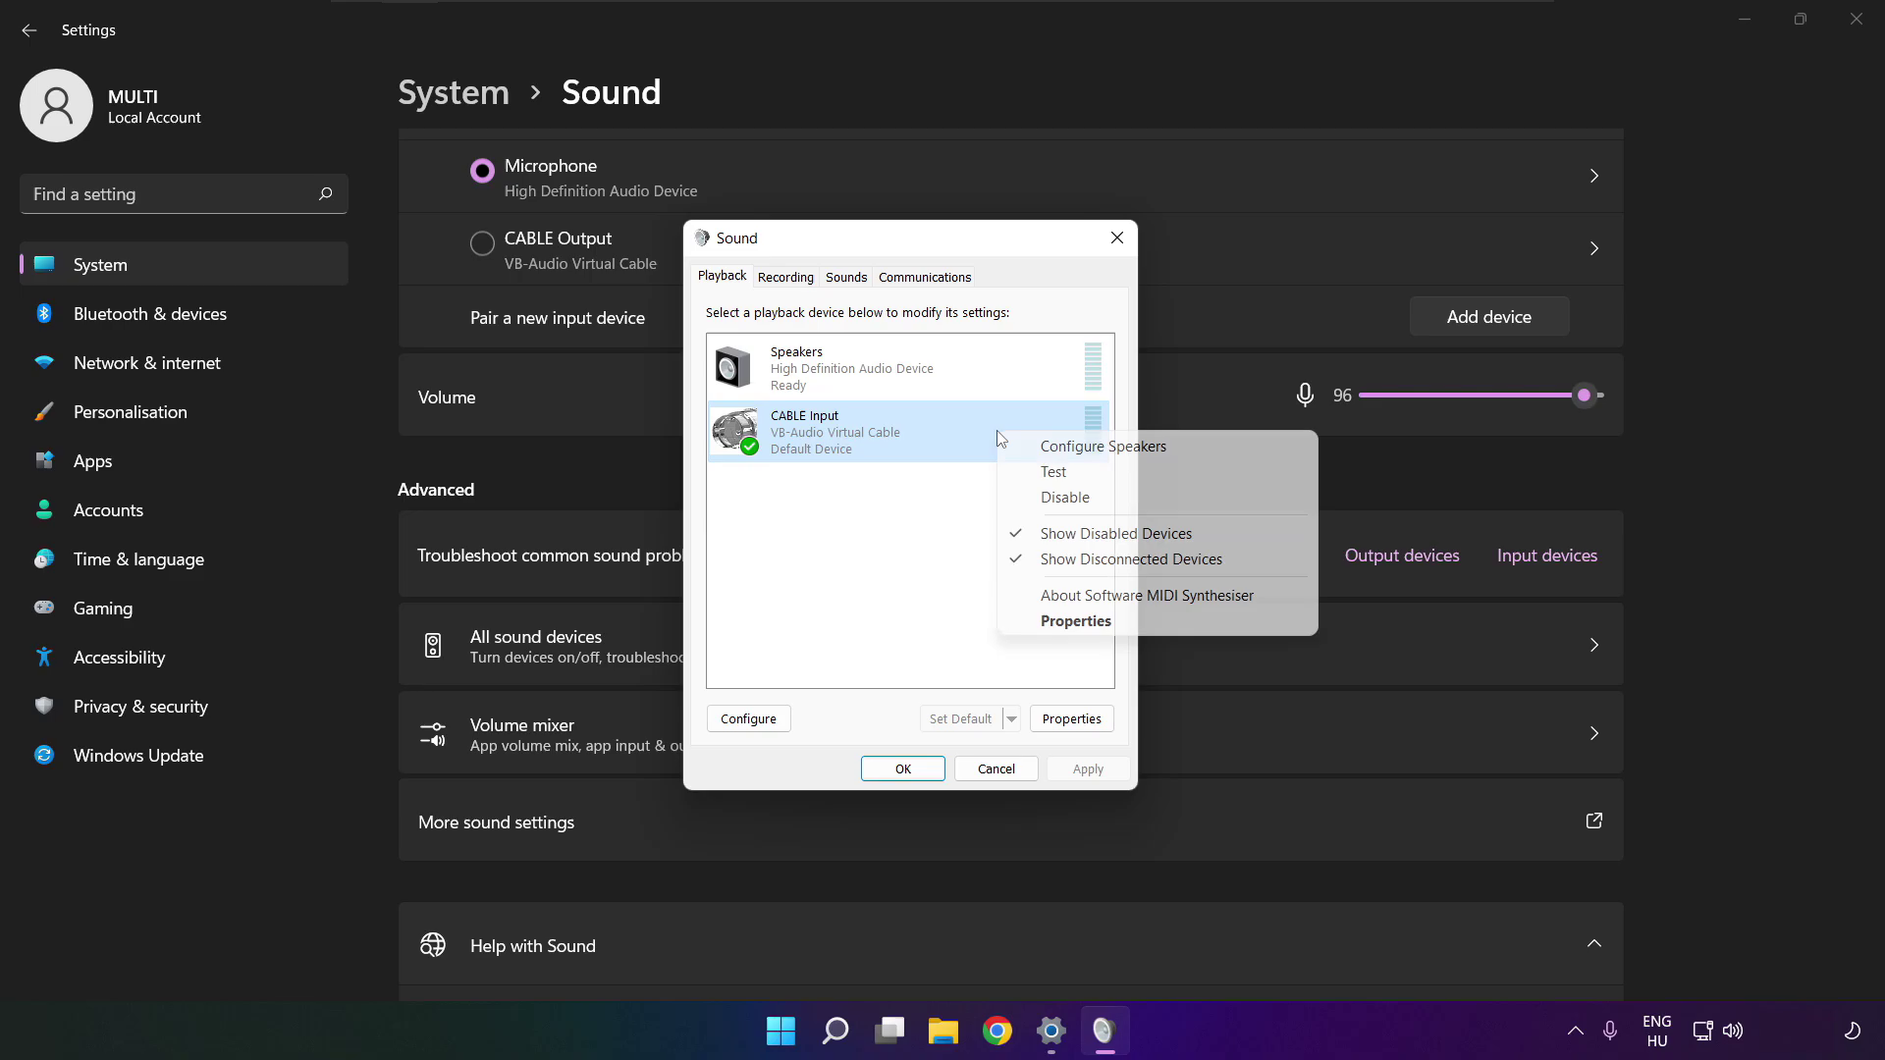
left_click(1093, 499)
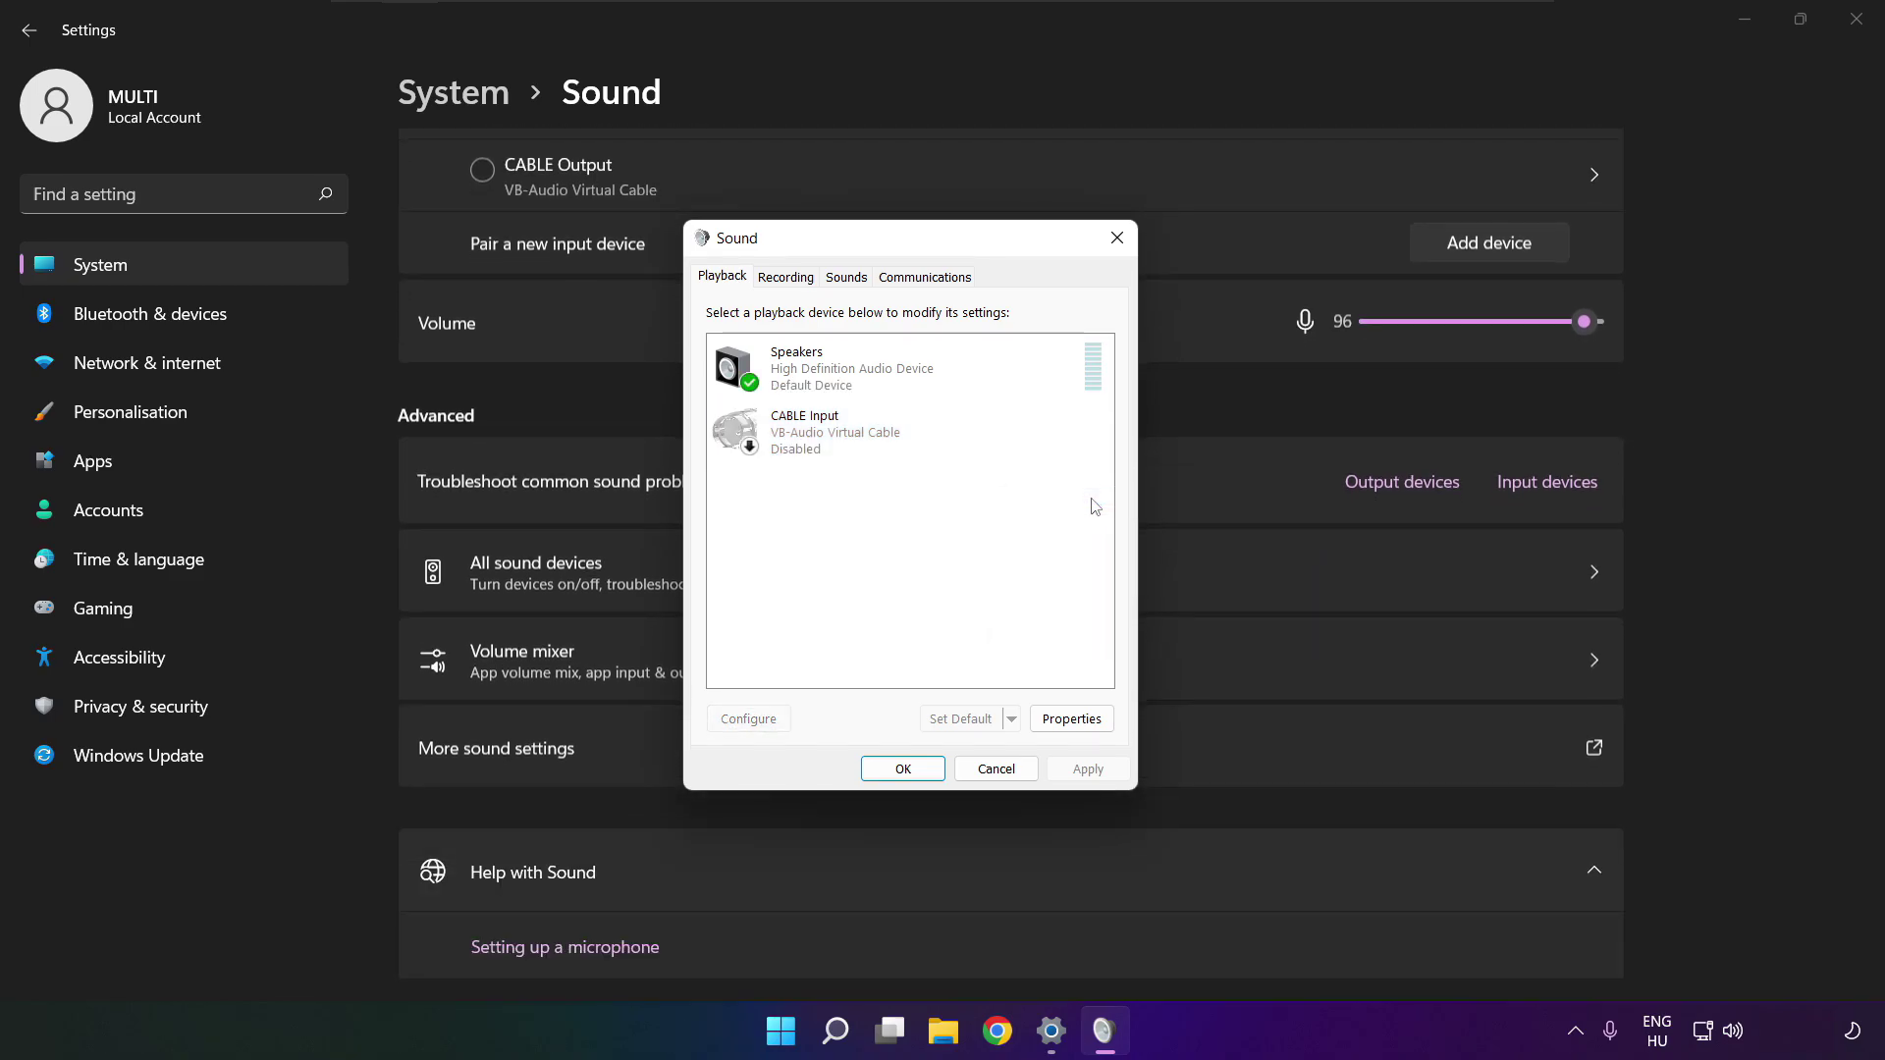
left_click(883, 393)
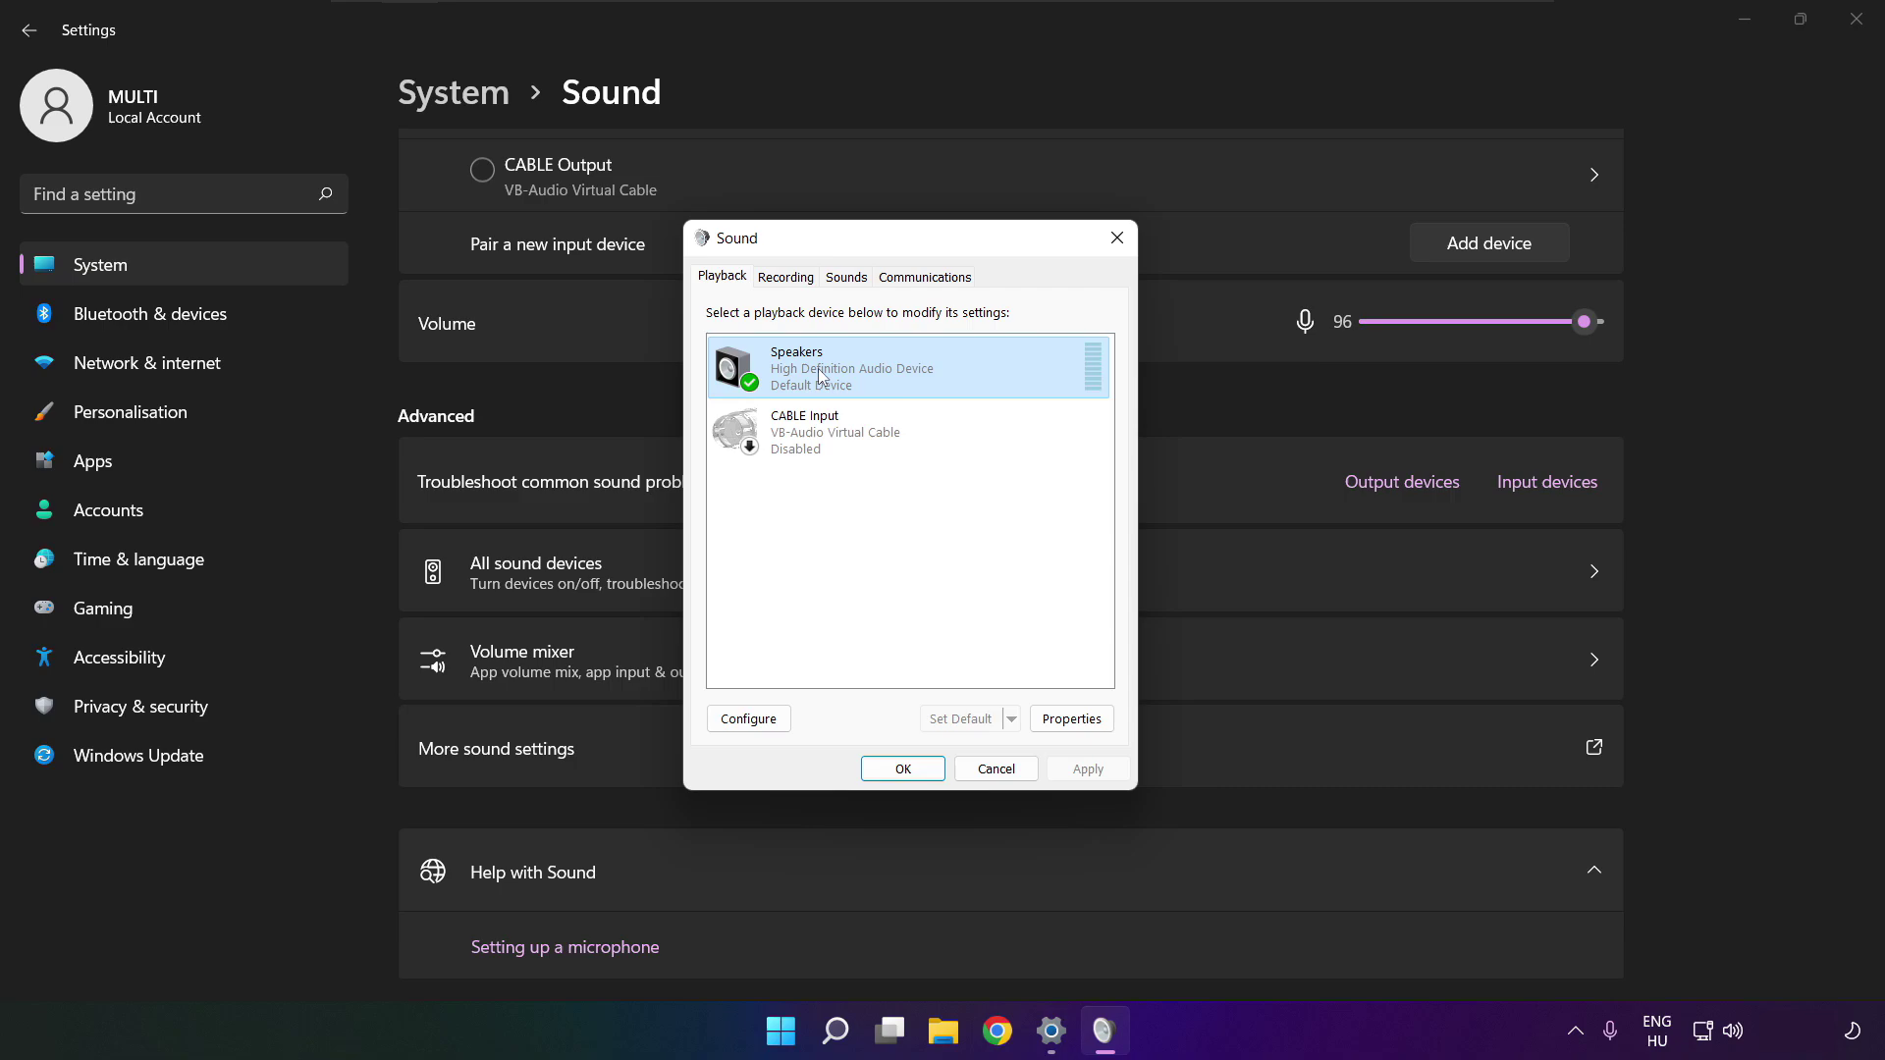
right_click(913, 377)
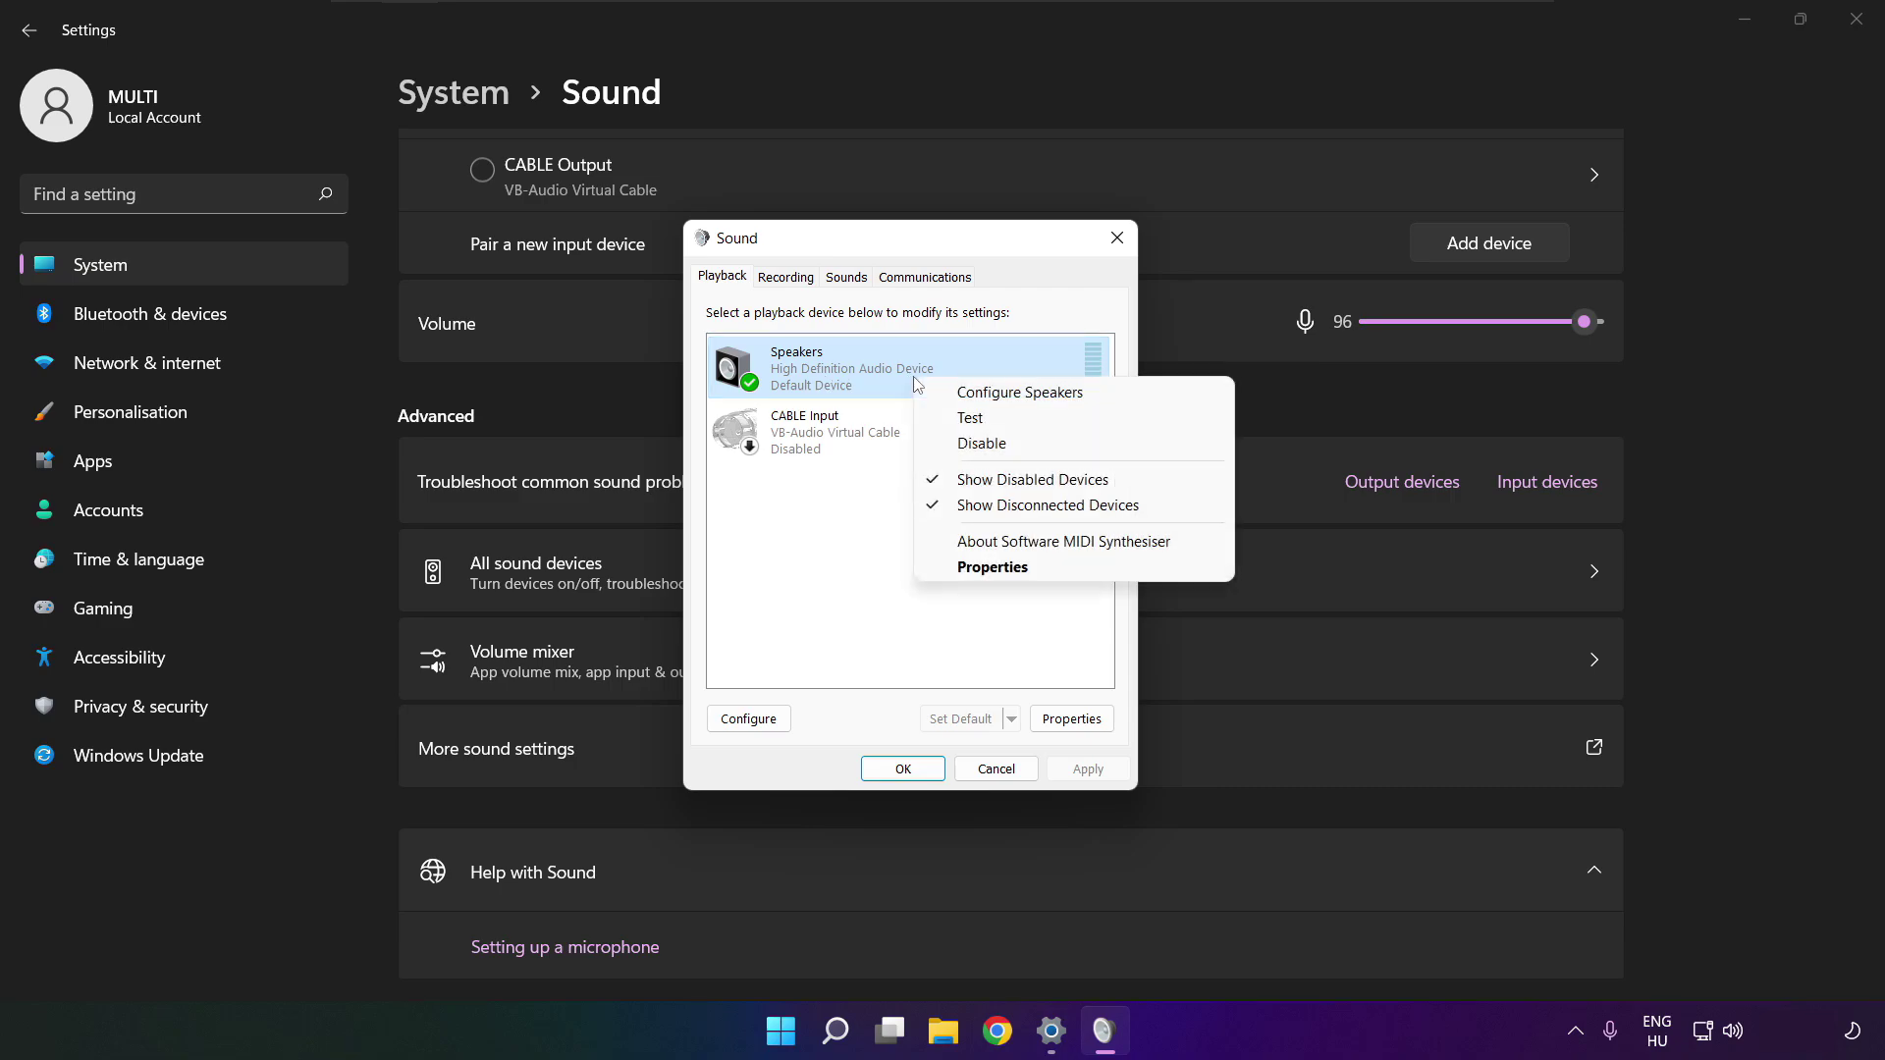
Configure the Speakers as 7.1 Surround, keeping all optional speakers, and finish the setup.
left_click(1038, 394)
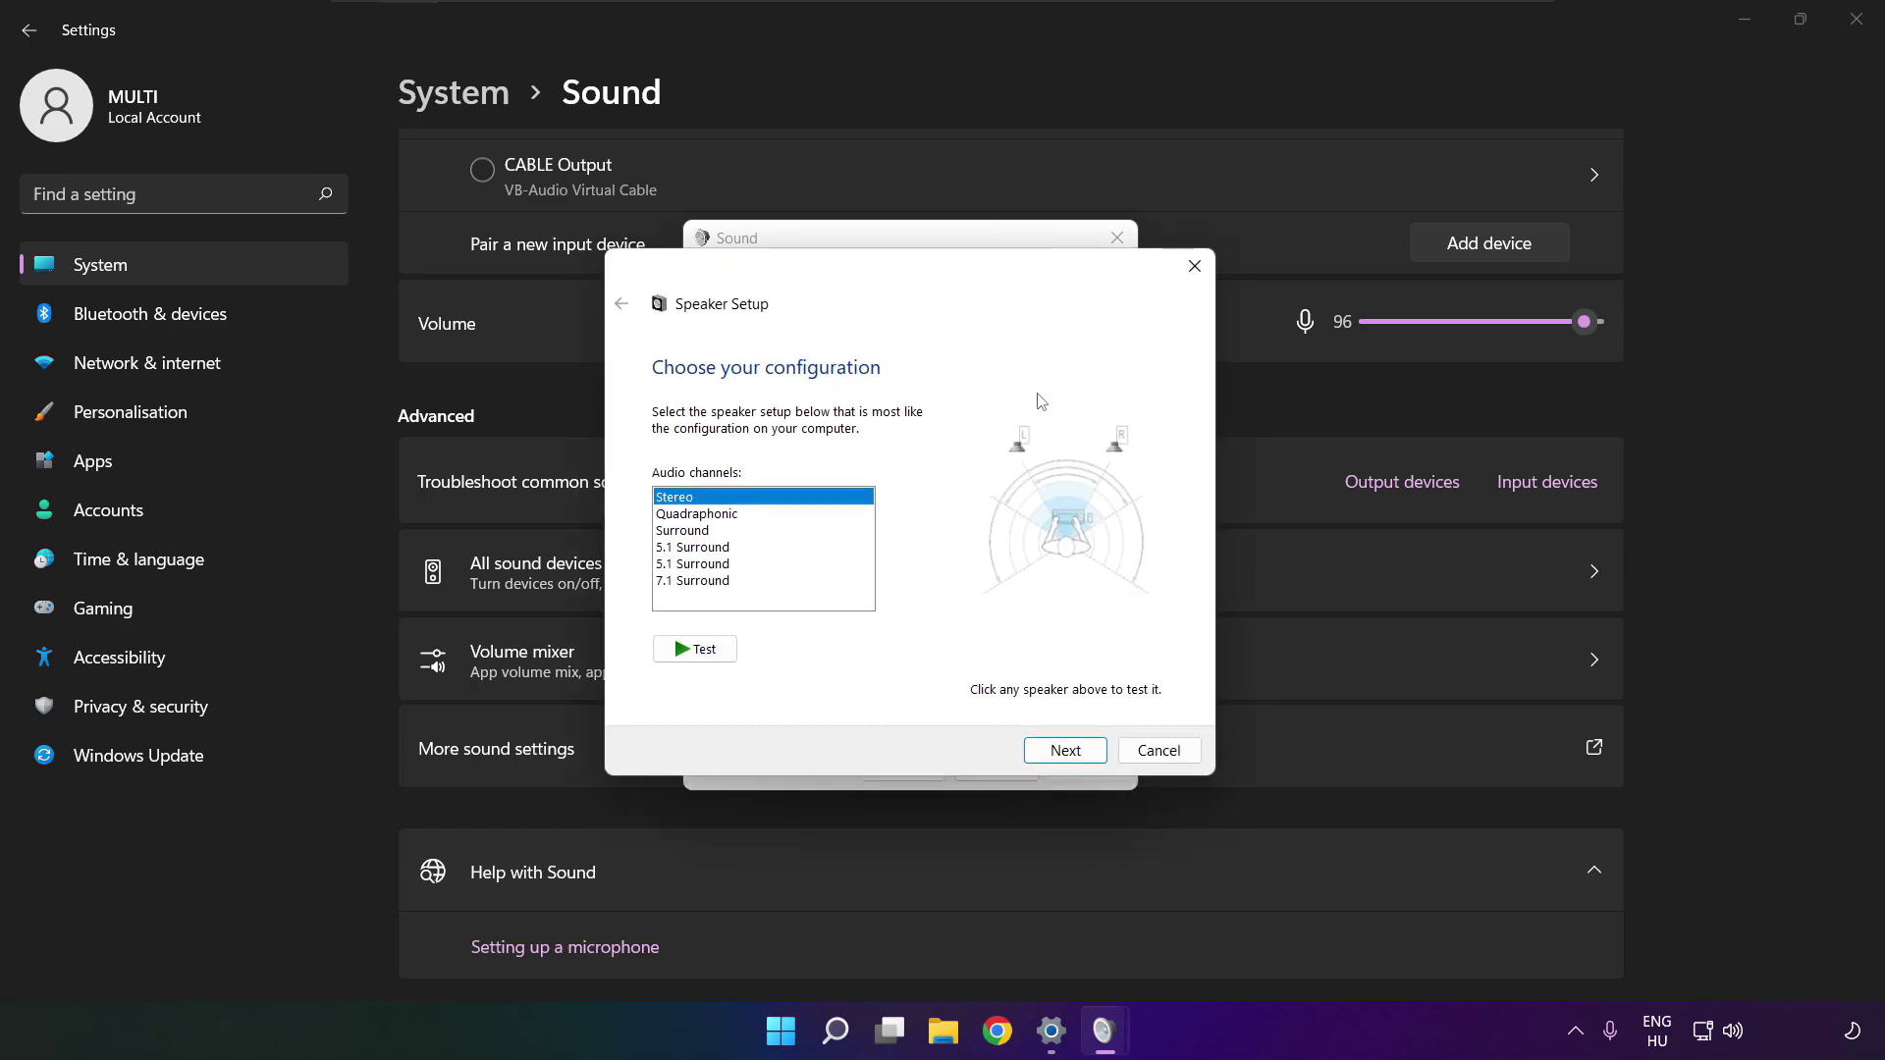
left_click(701, 581)
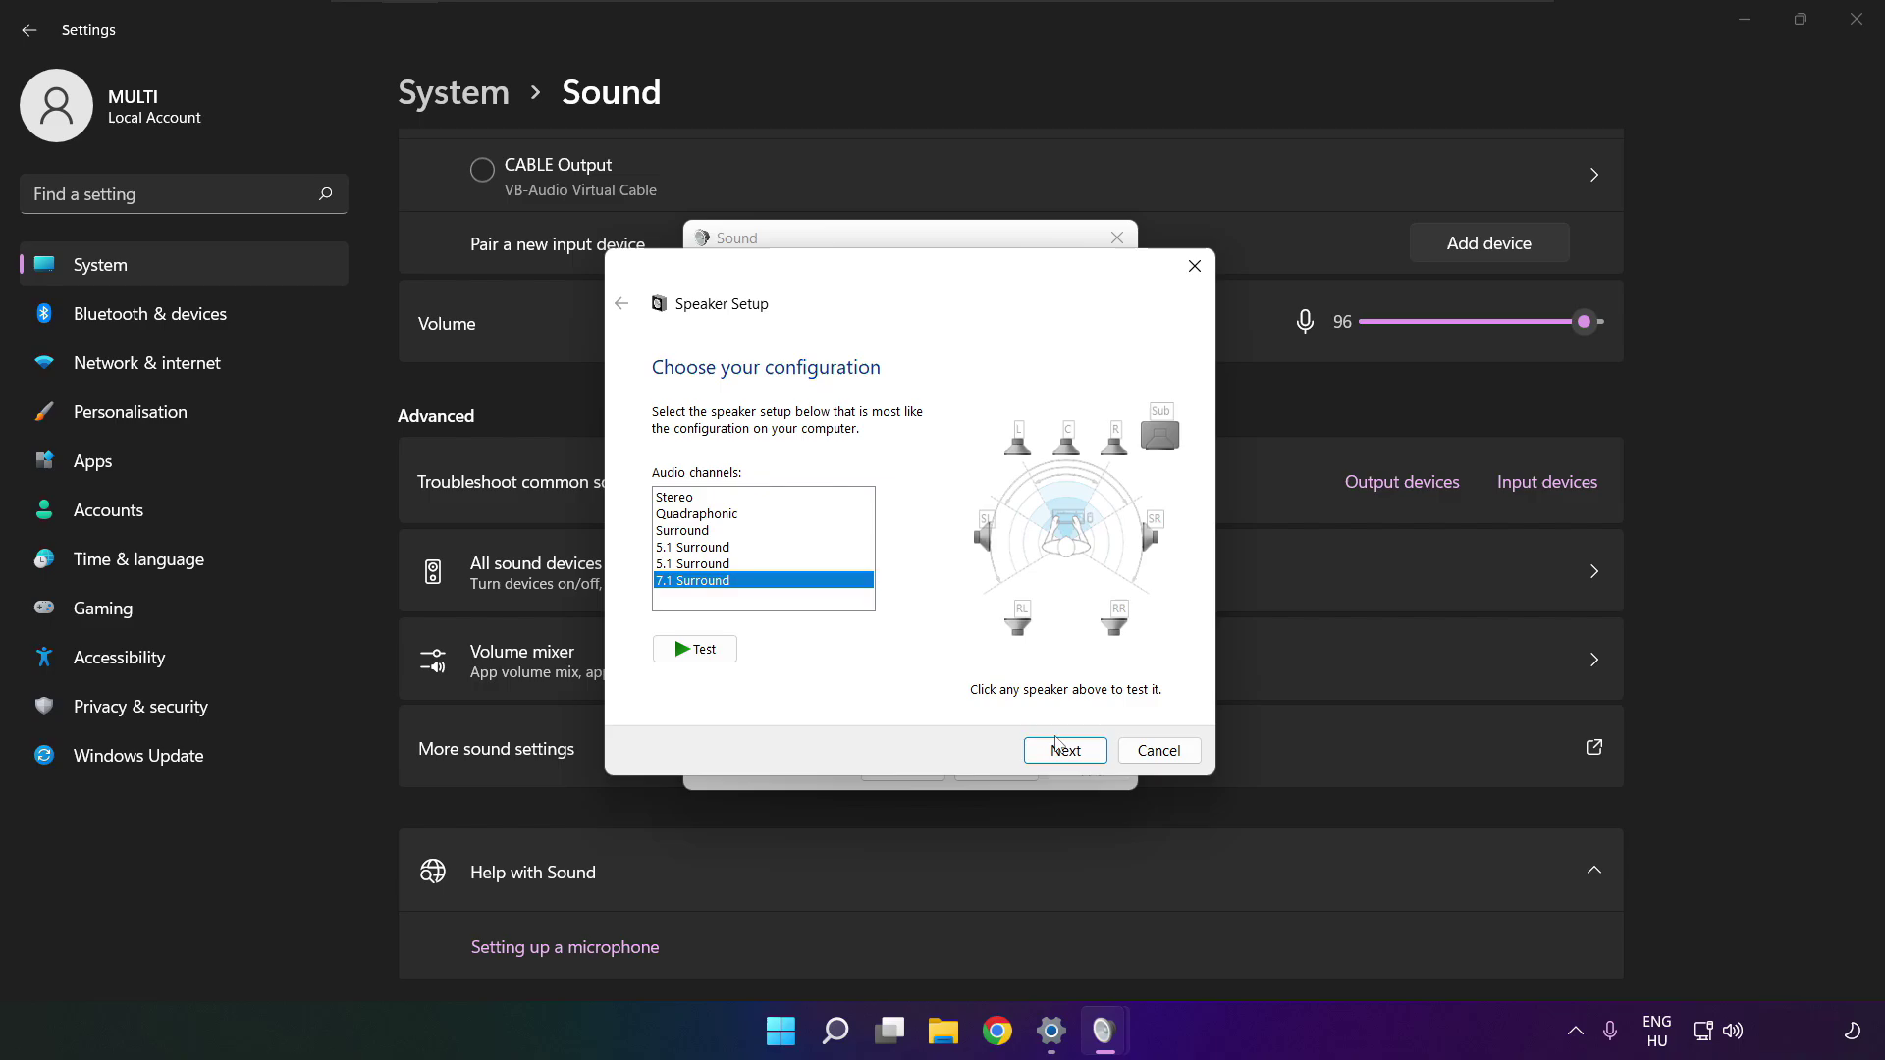
left_click(1065, 751)
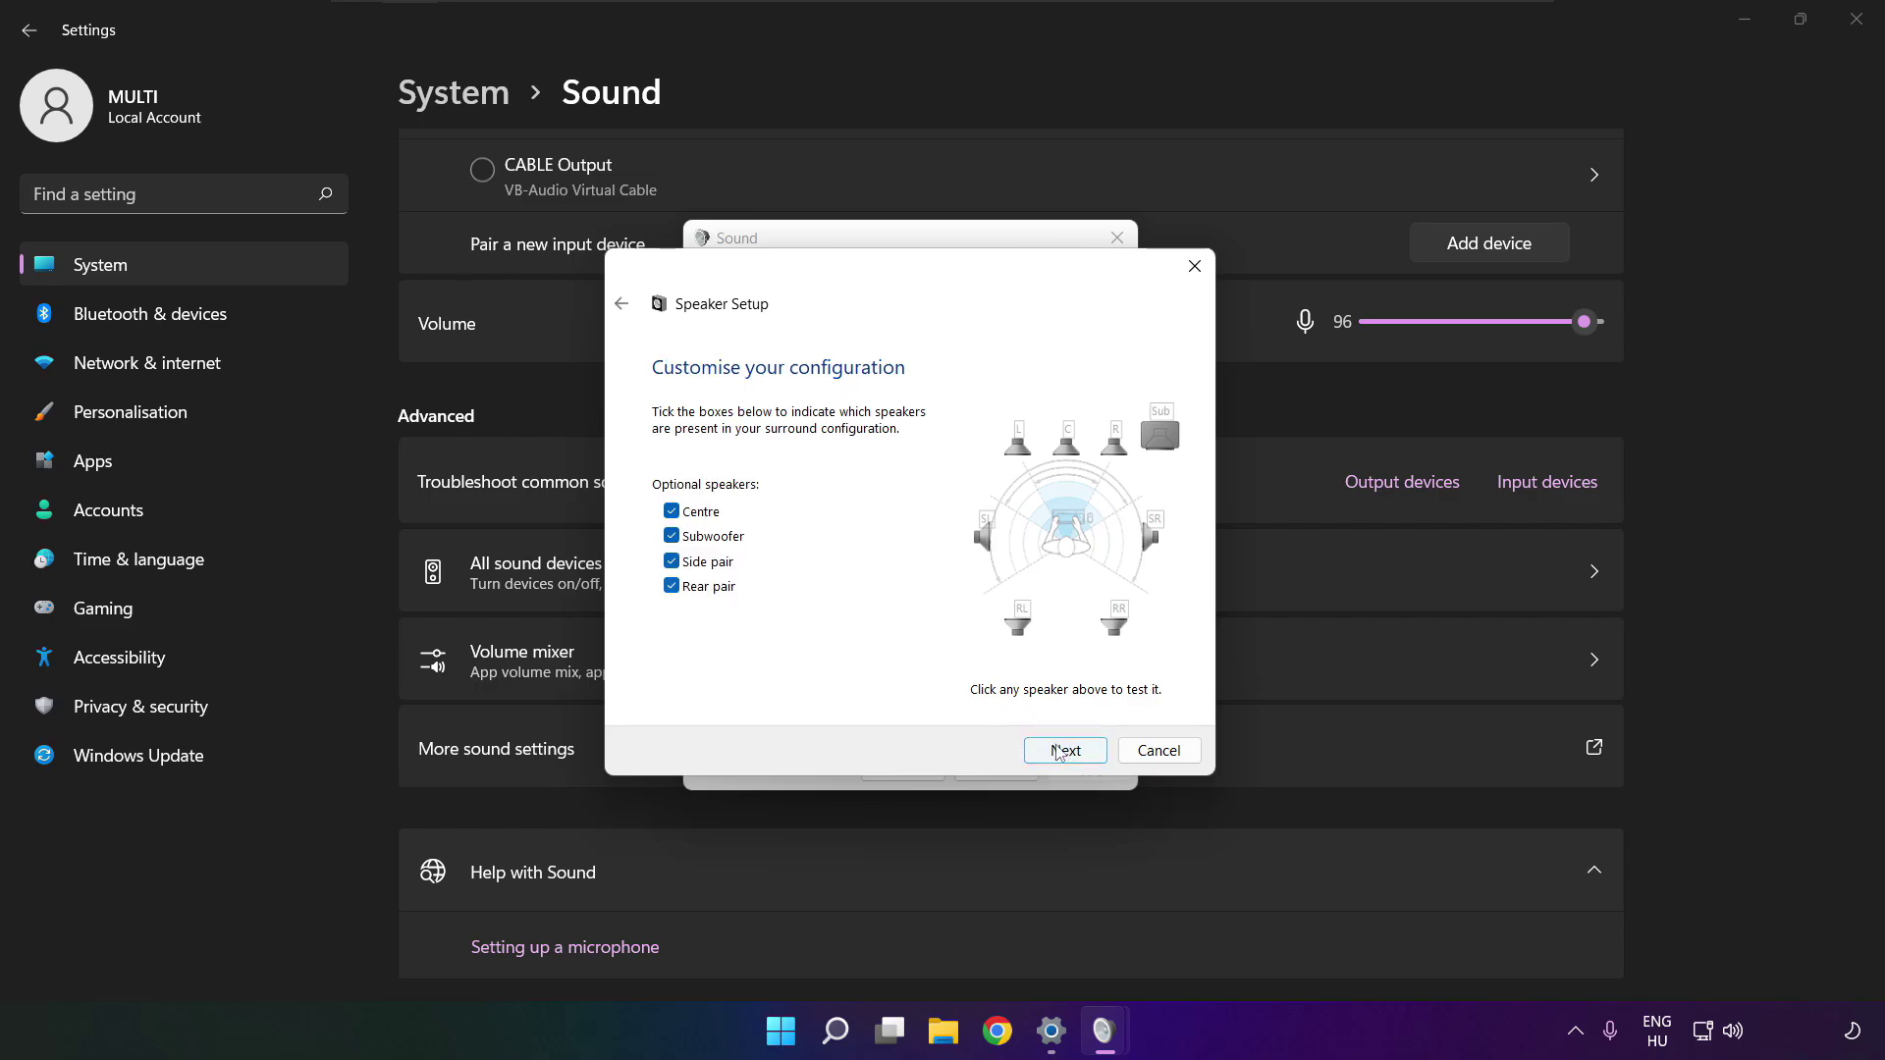
left_click(1064, 750)
left_click(1060, 754)
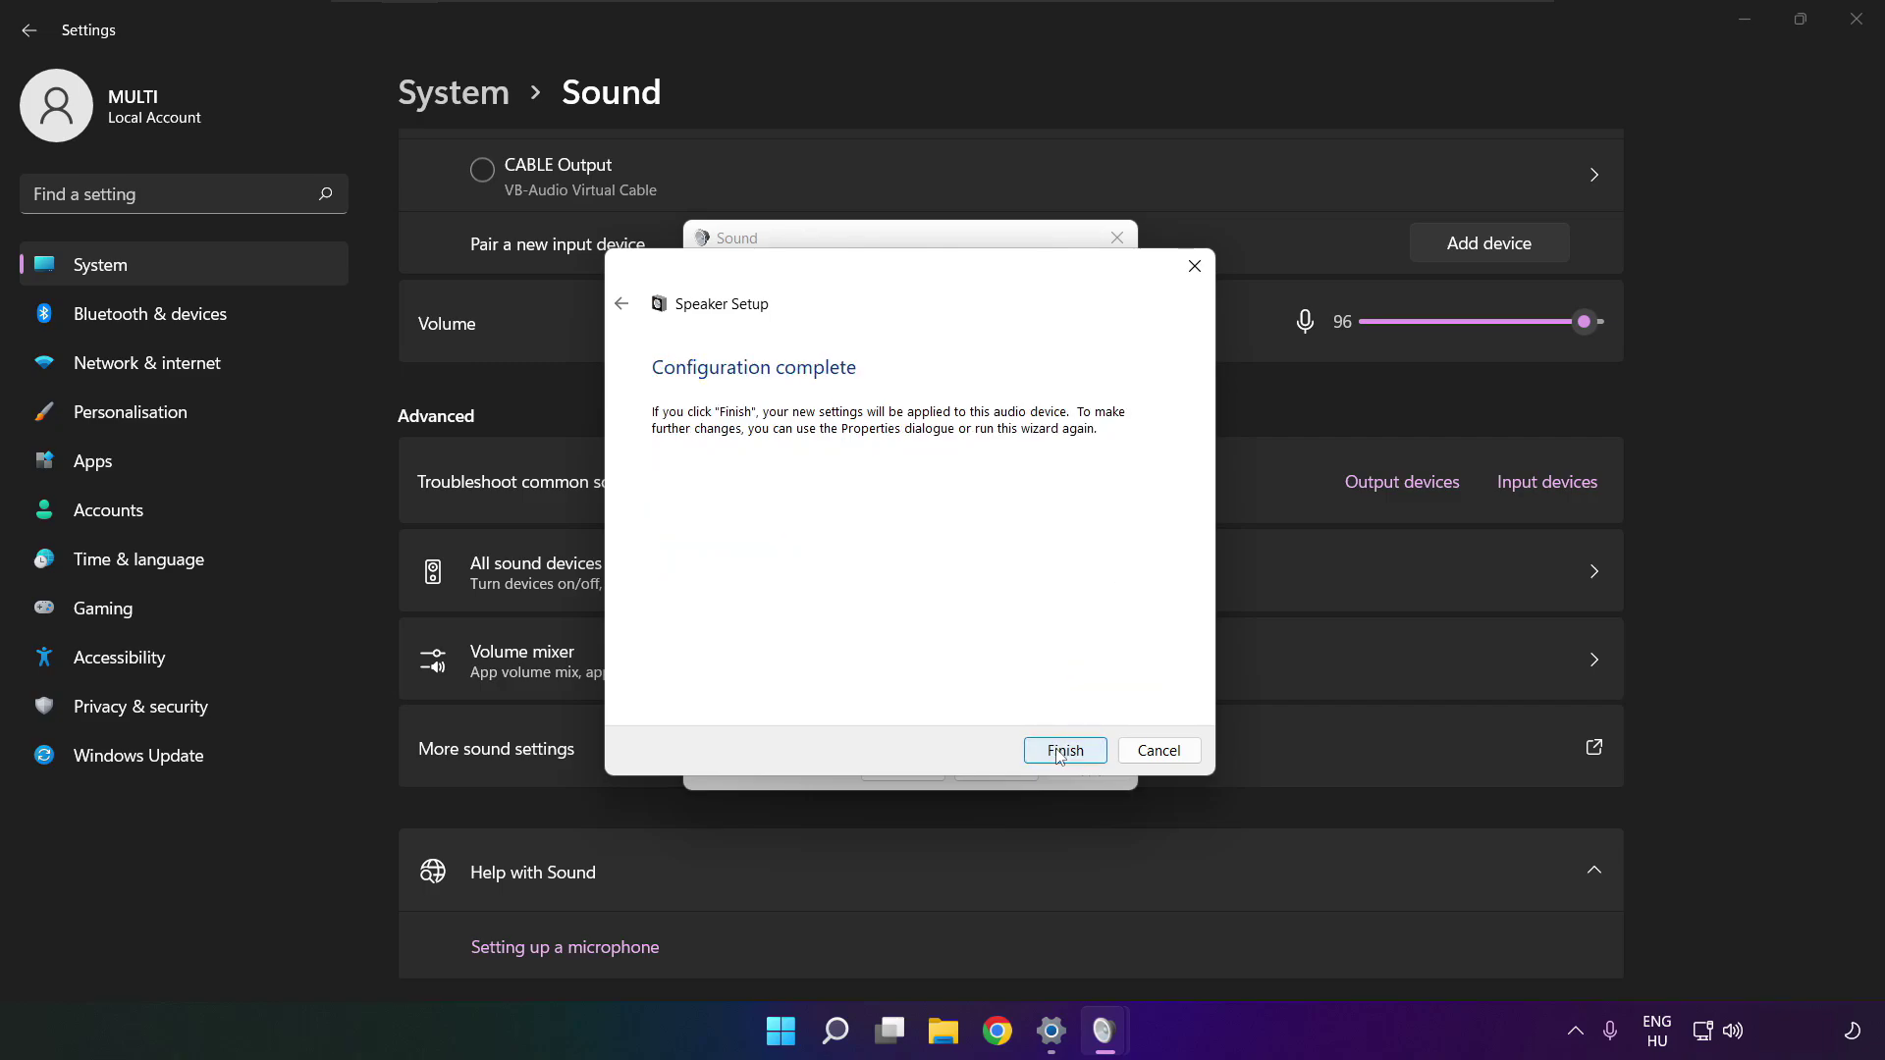
left_click(1060, 752)
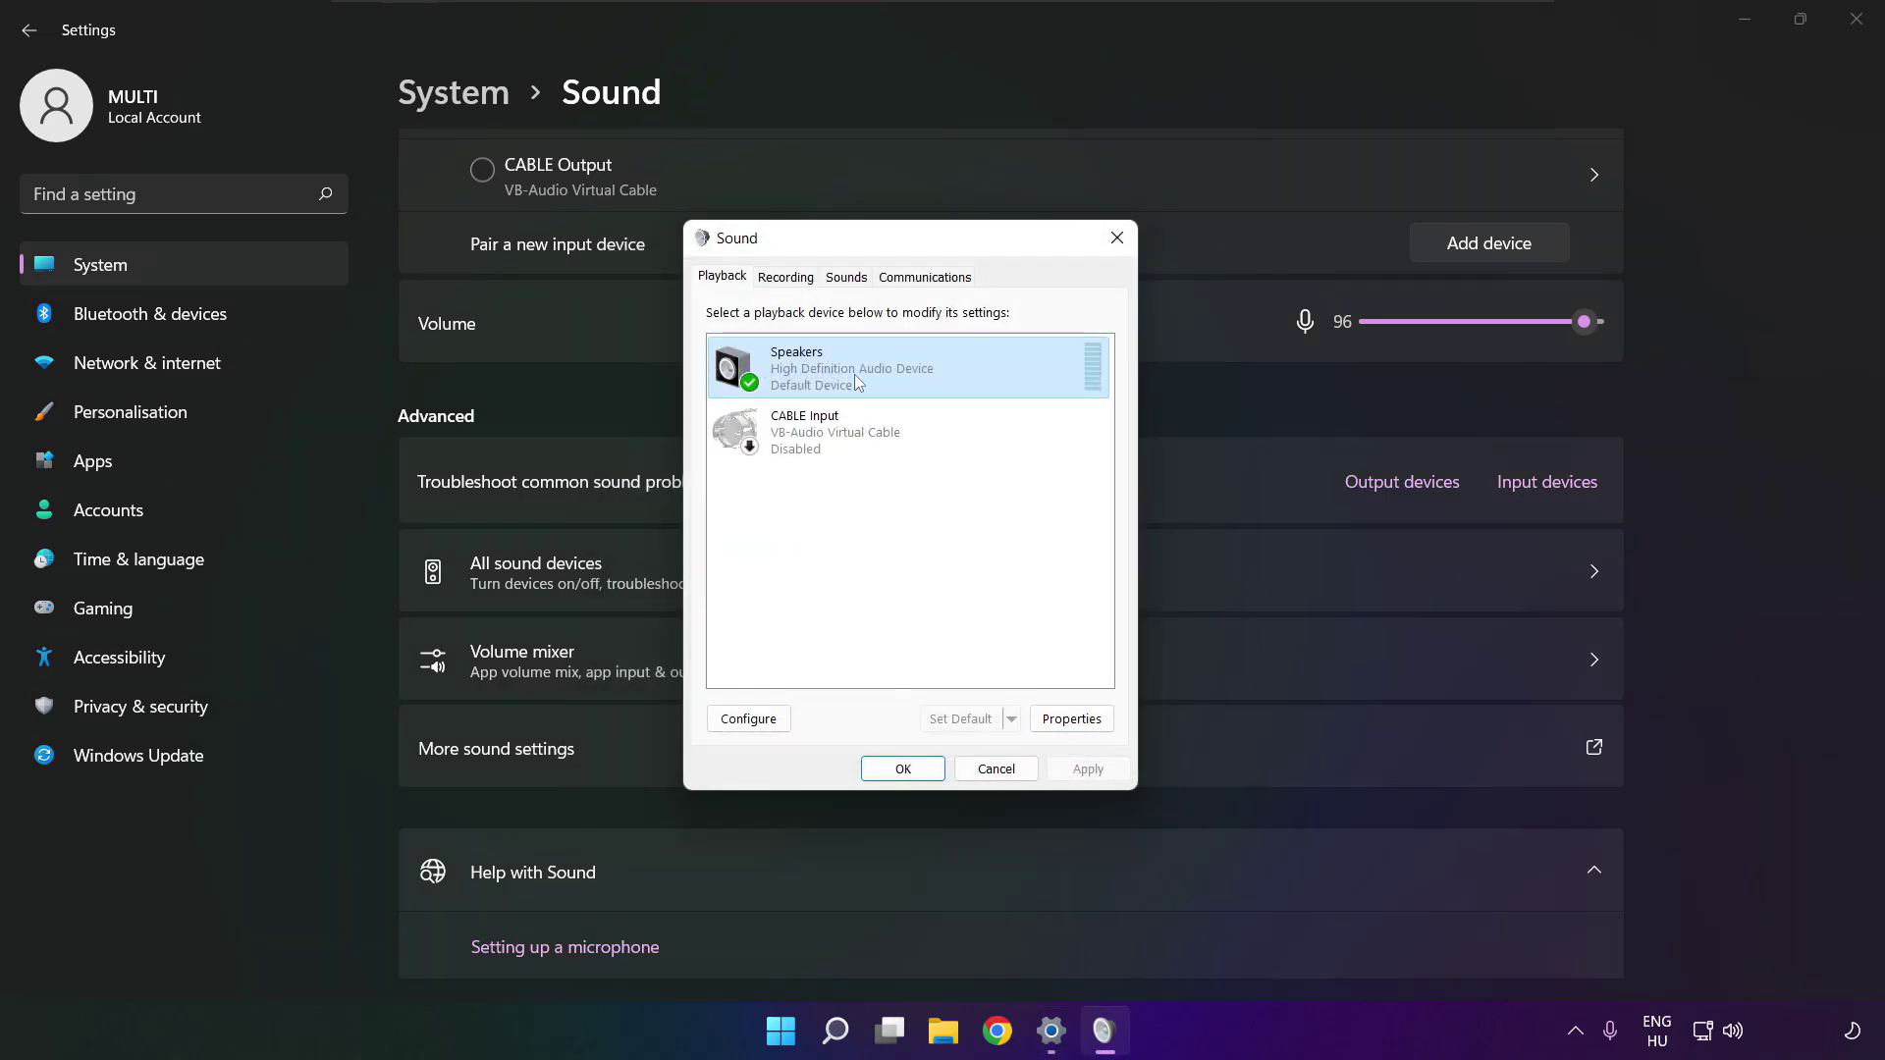
In Speakers Properties, turn on Disable all enhancements and apply the change.
left_click(1071, 719)
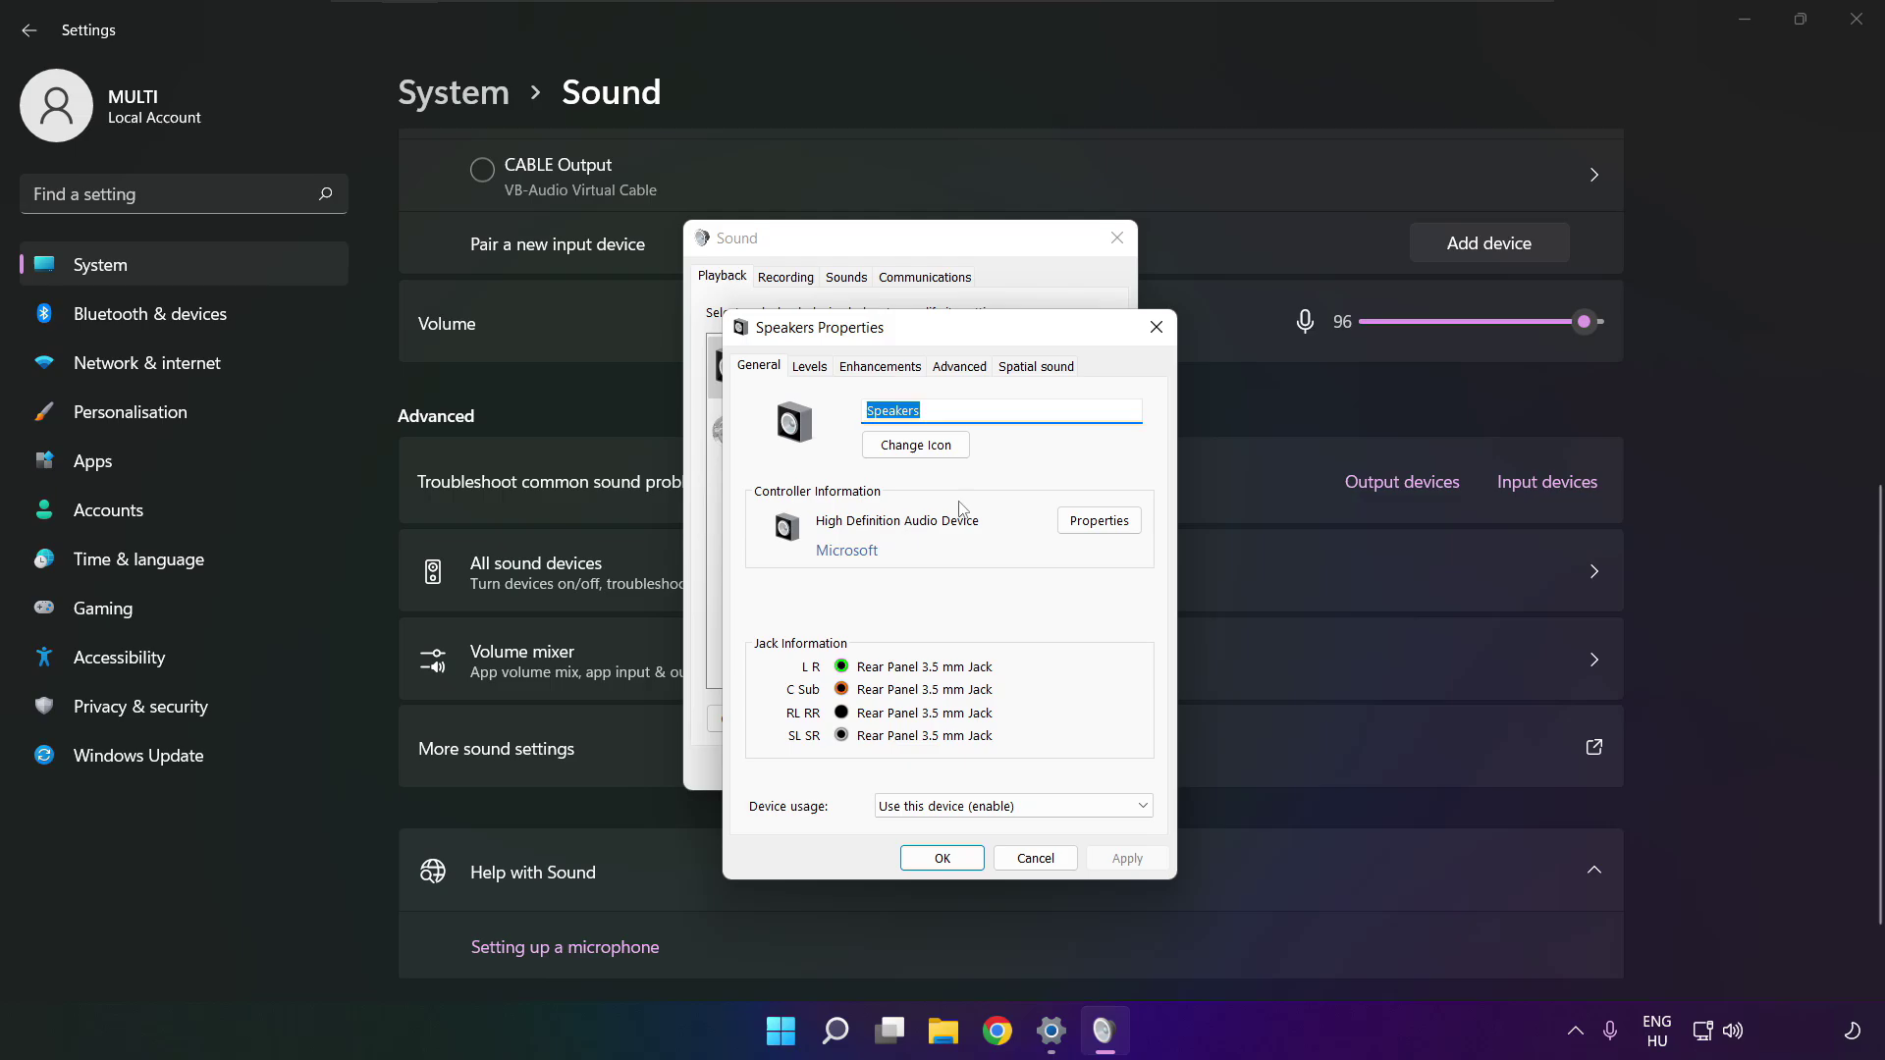
left_click_drag(885, 334, 847, 274)
left_click(772, 306)
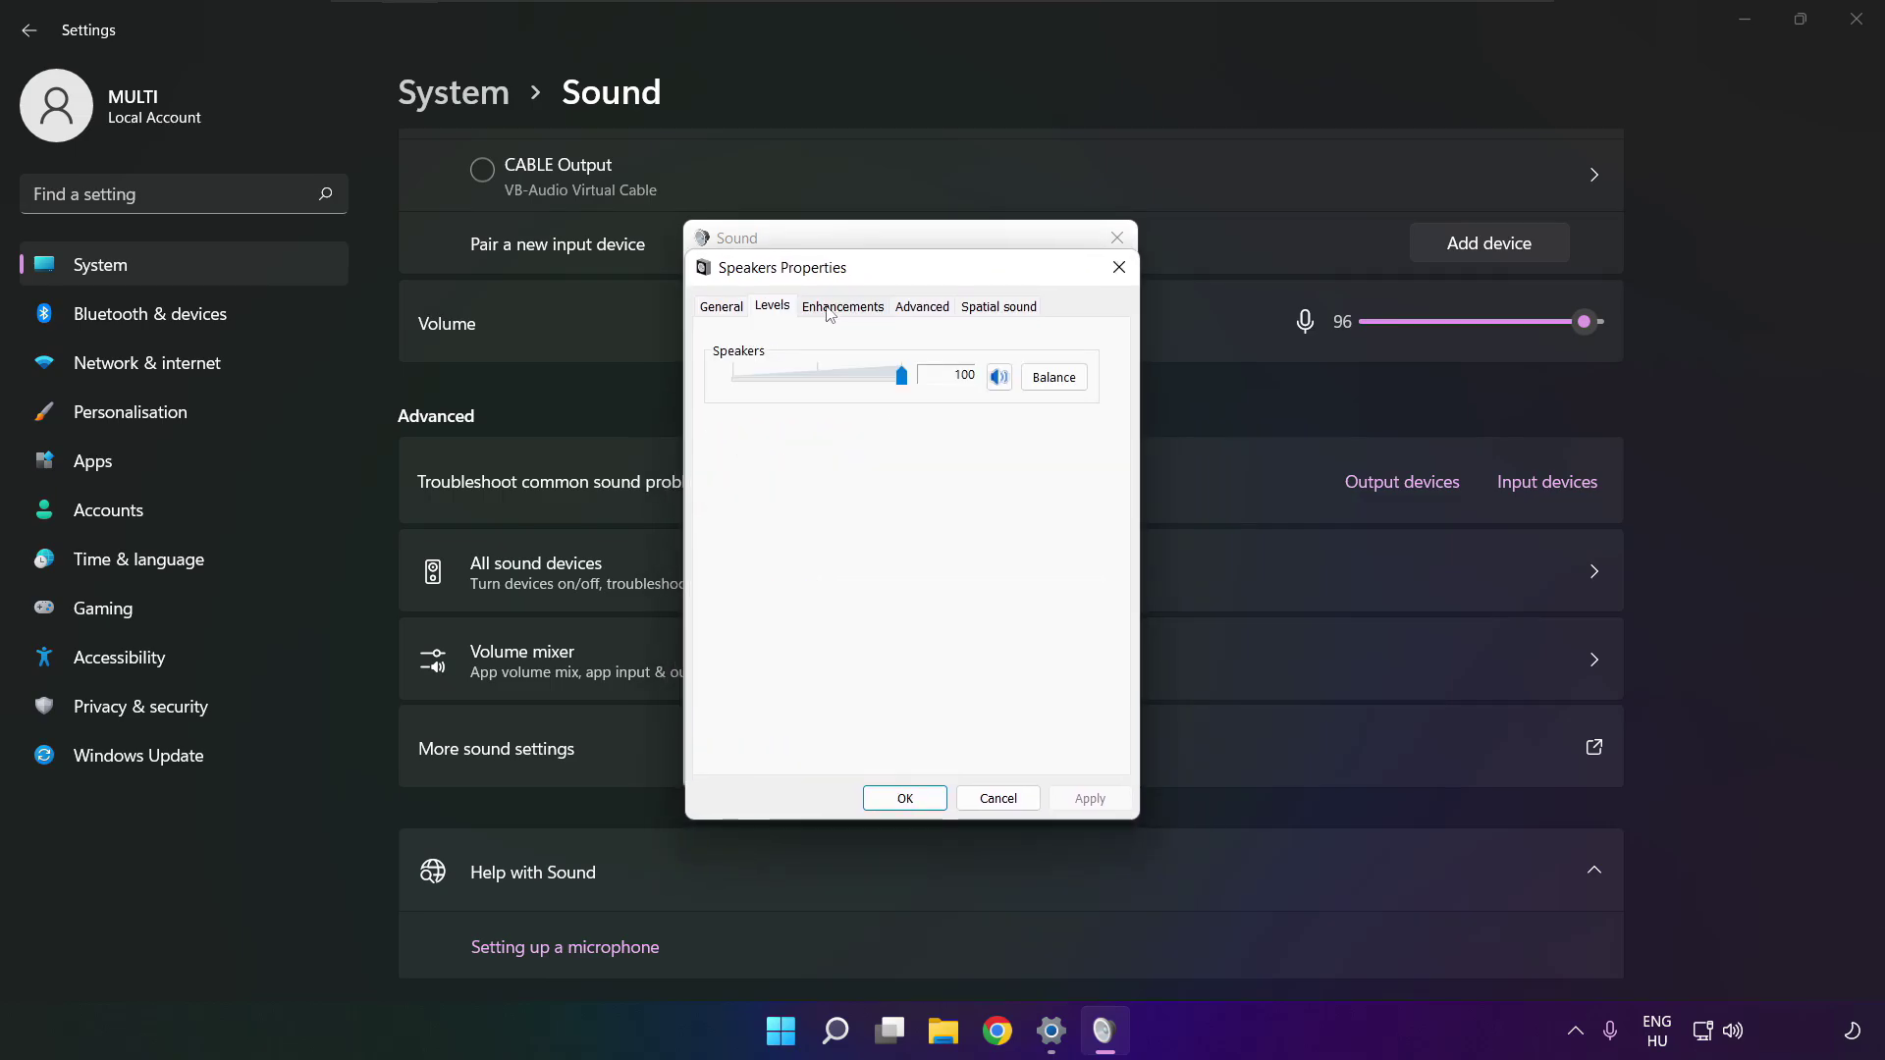
left_click(828, 307)
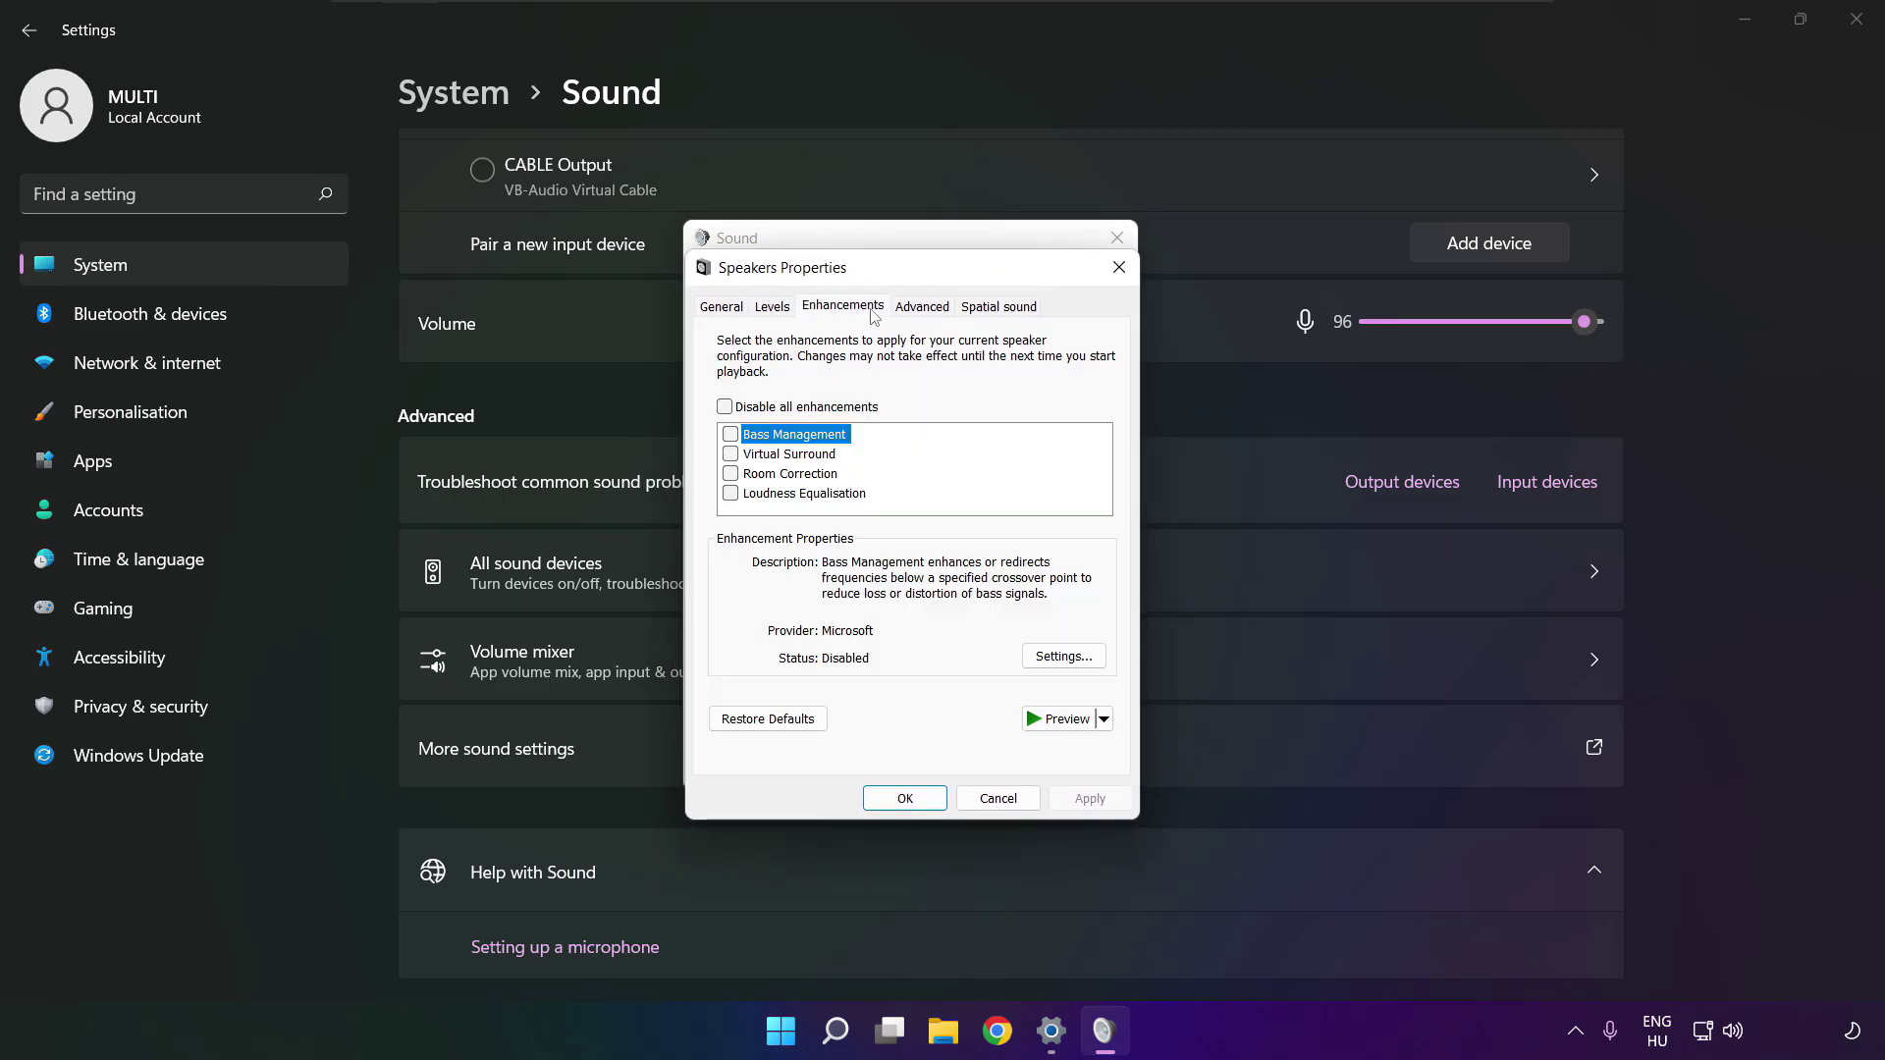
left_click(725, 408)
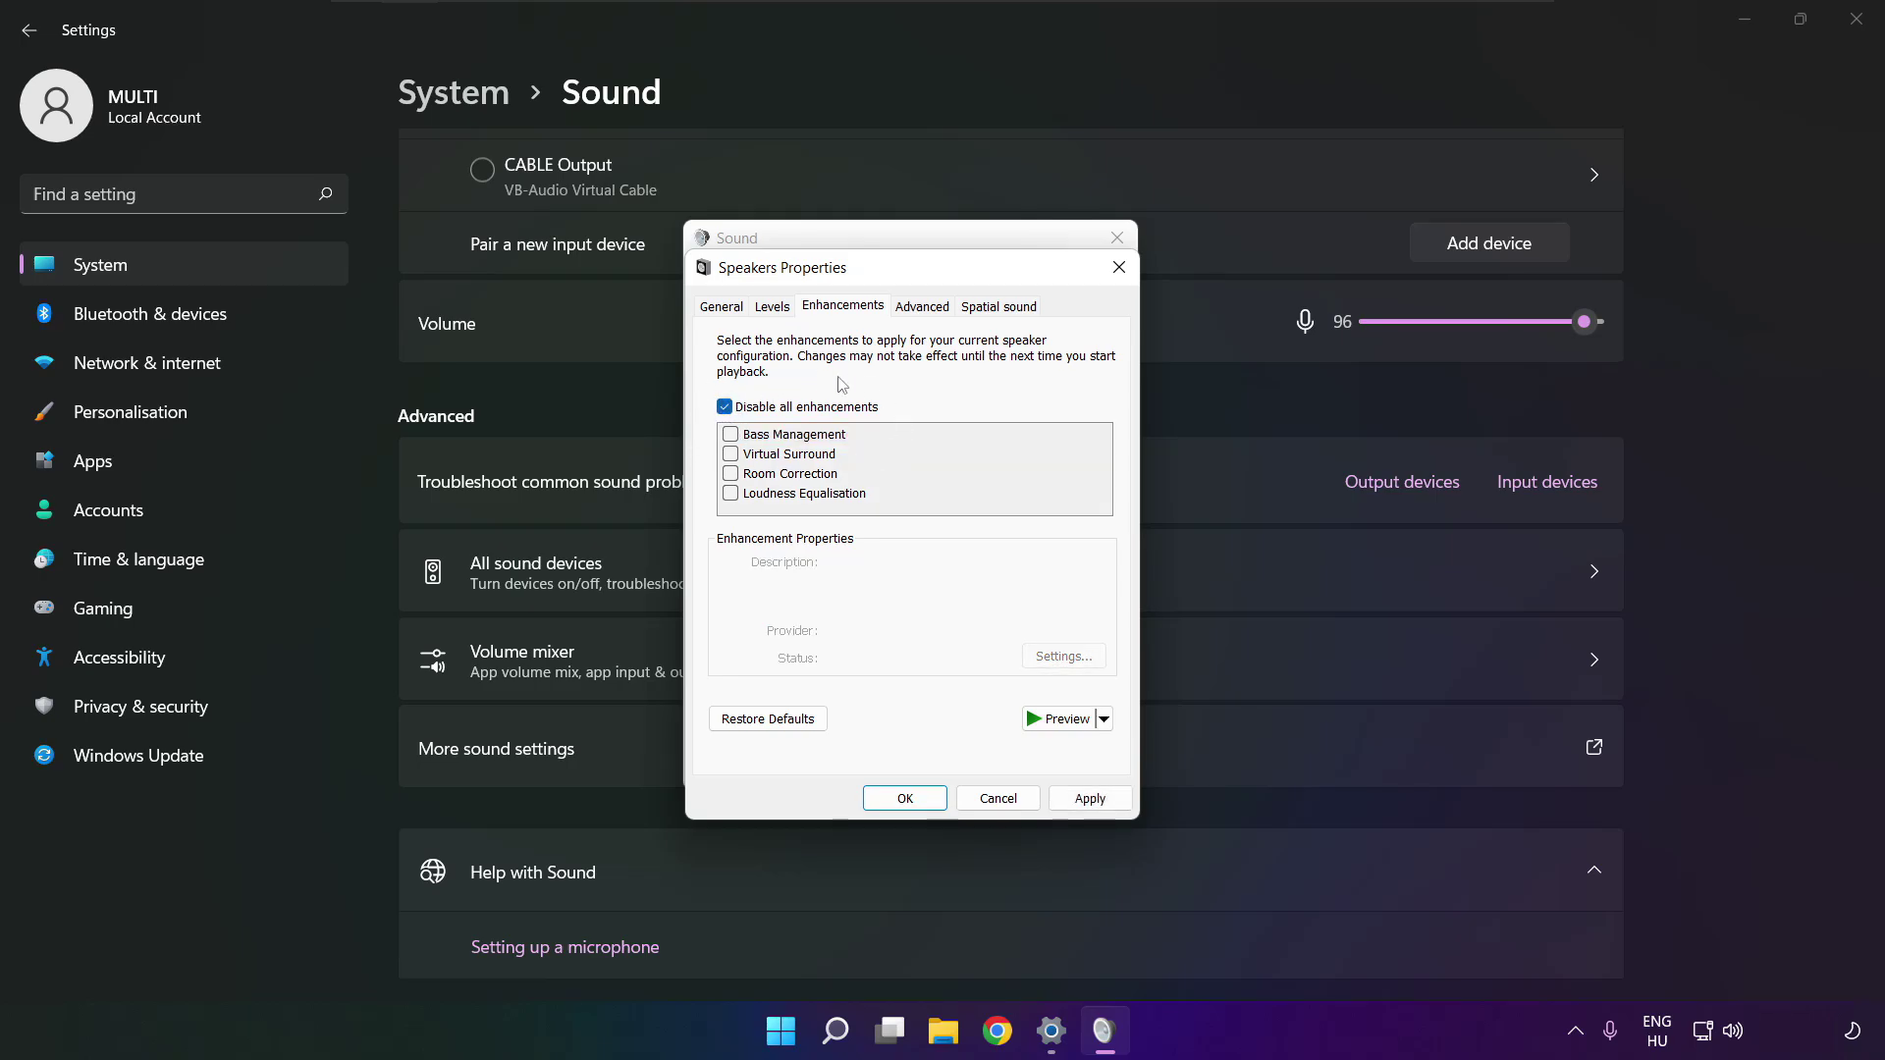
left_click(1090, 798)
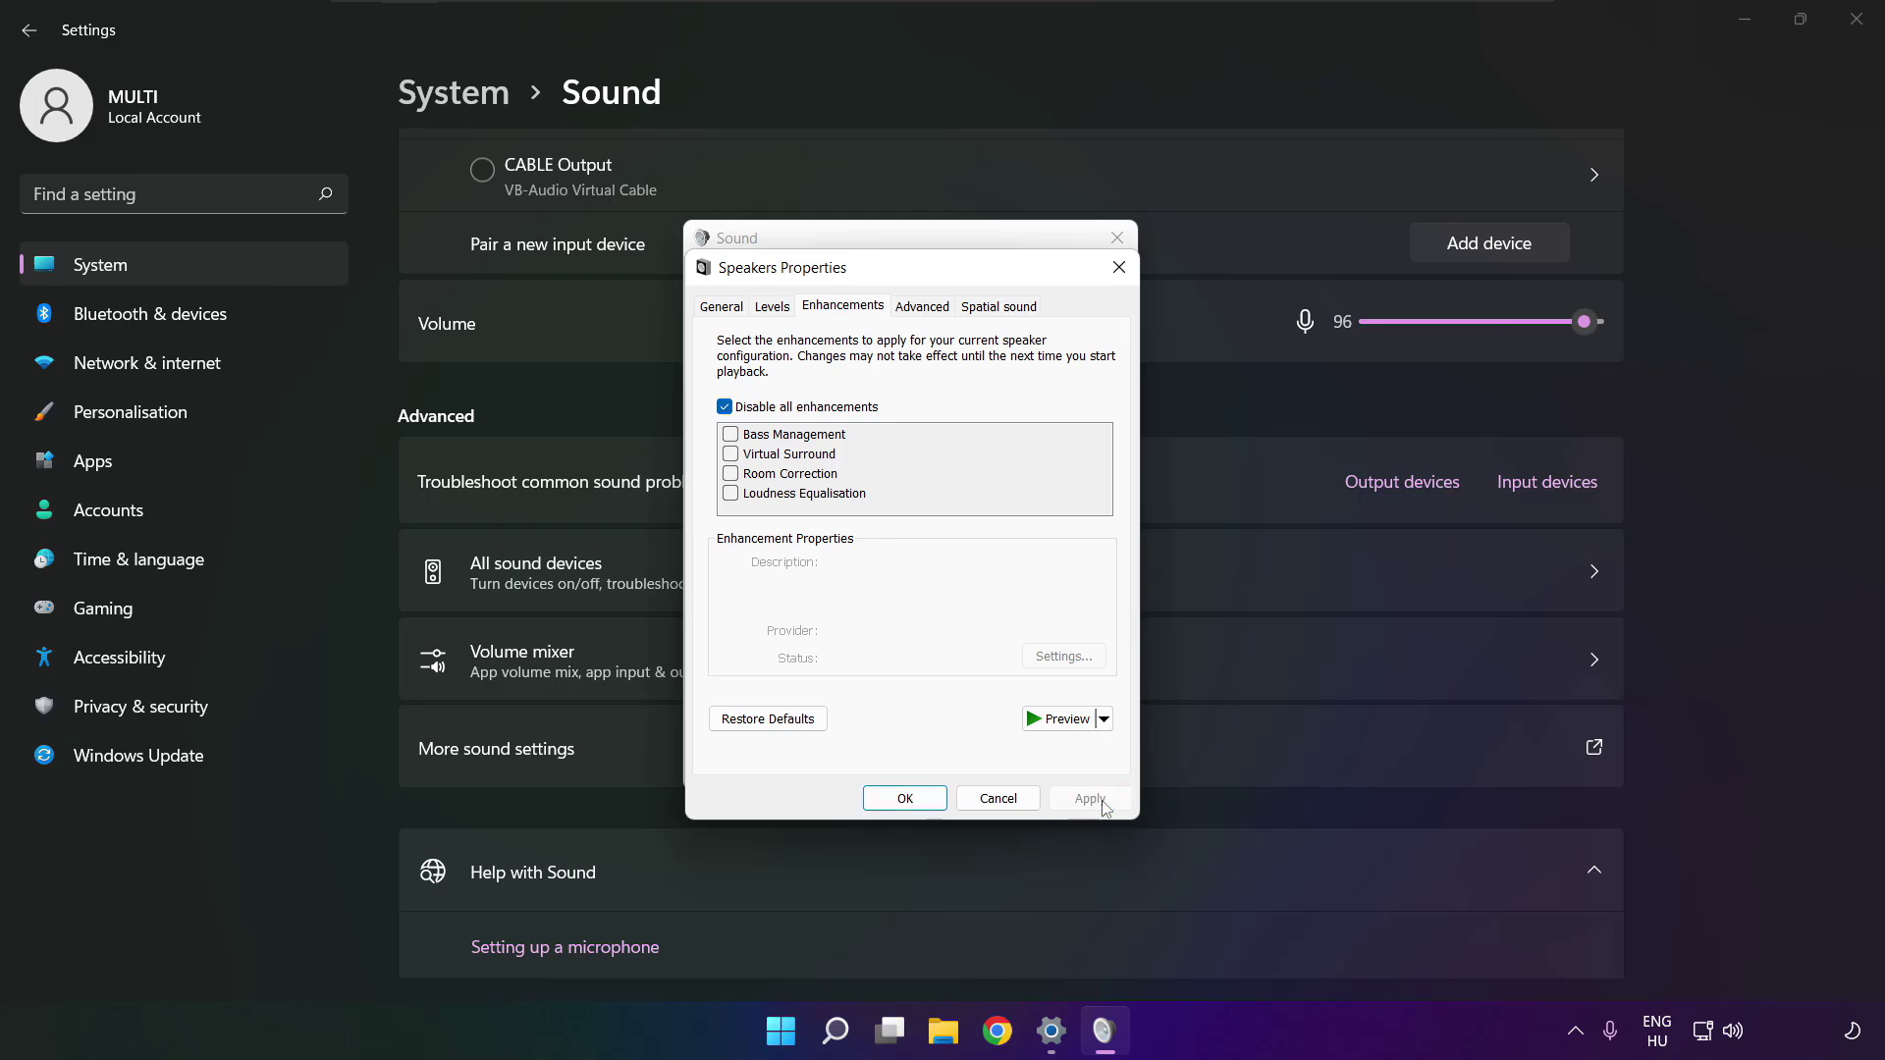
Show the Advanced default format list, currently 16 bit, 48000 Hz (DVD Quality).
left_click(919, 309)
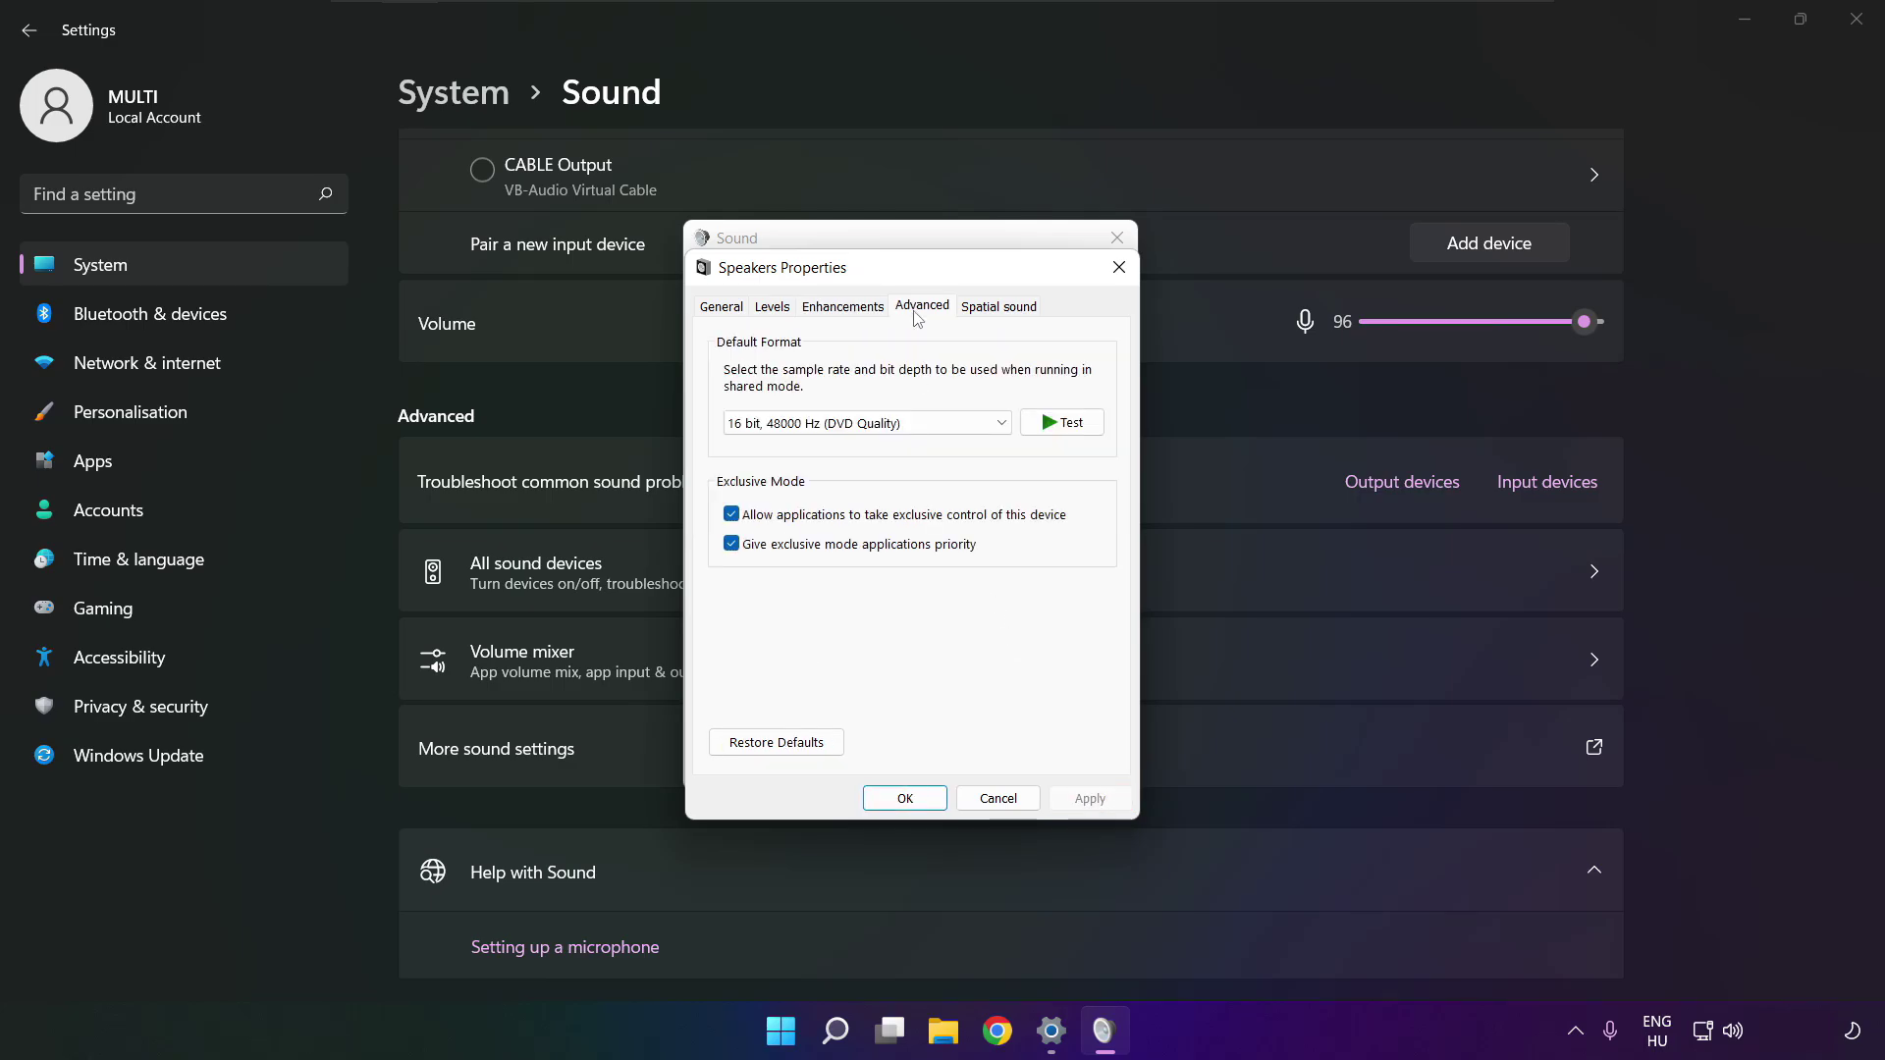
left_click(1000, 425)
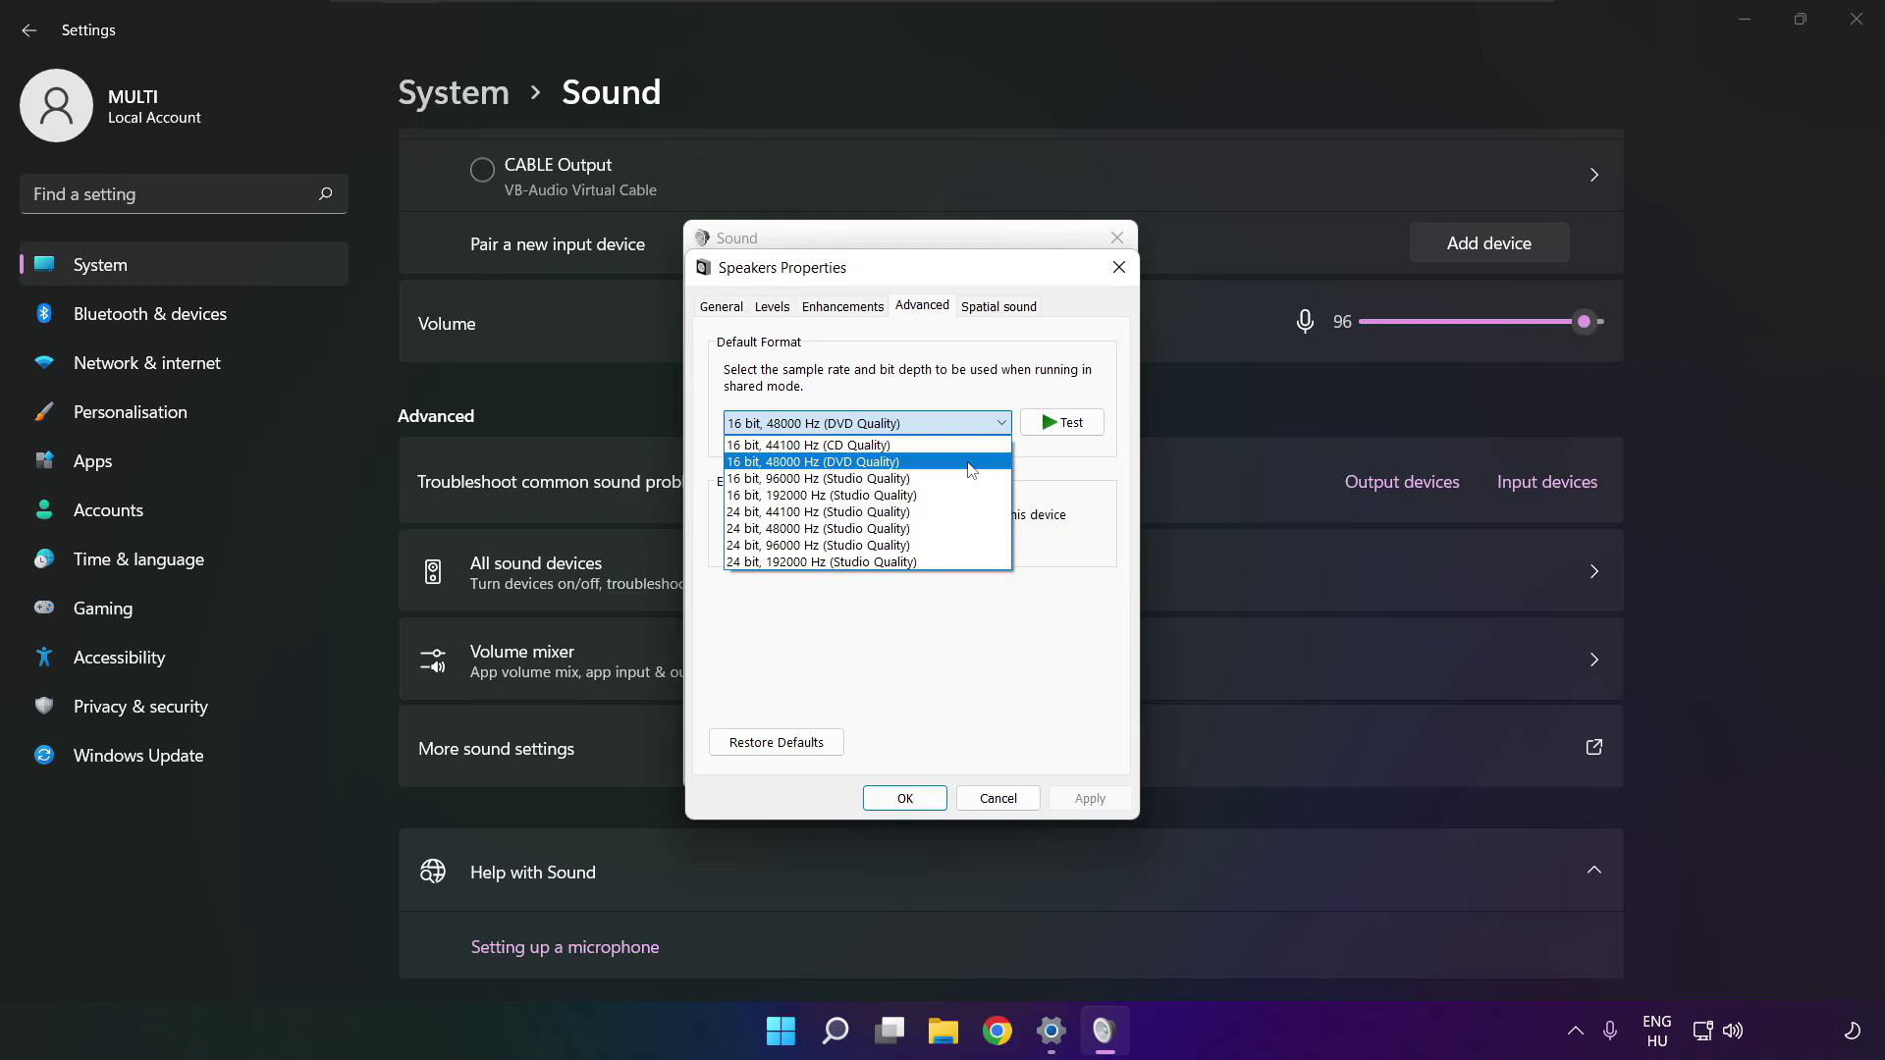
Keep 16 bit, 48000 Hz, close Speakers Properties, Sound and Settings, then bring up restart options.
left_click(968, 464)
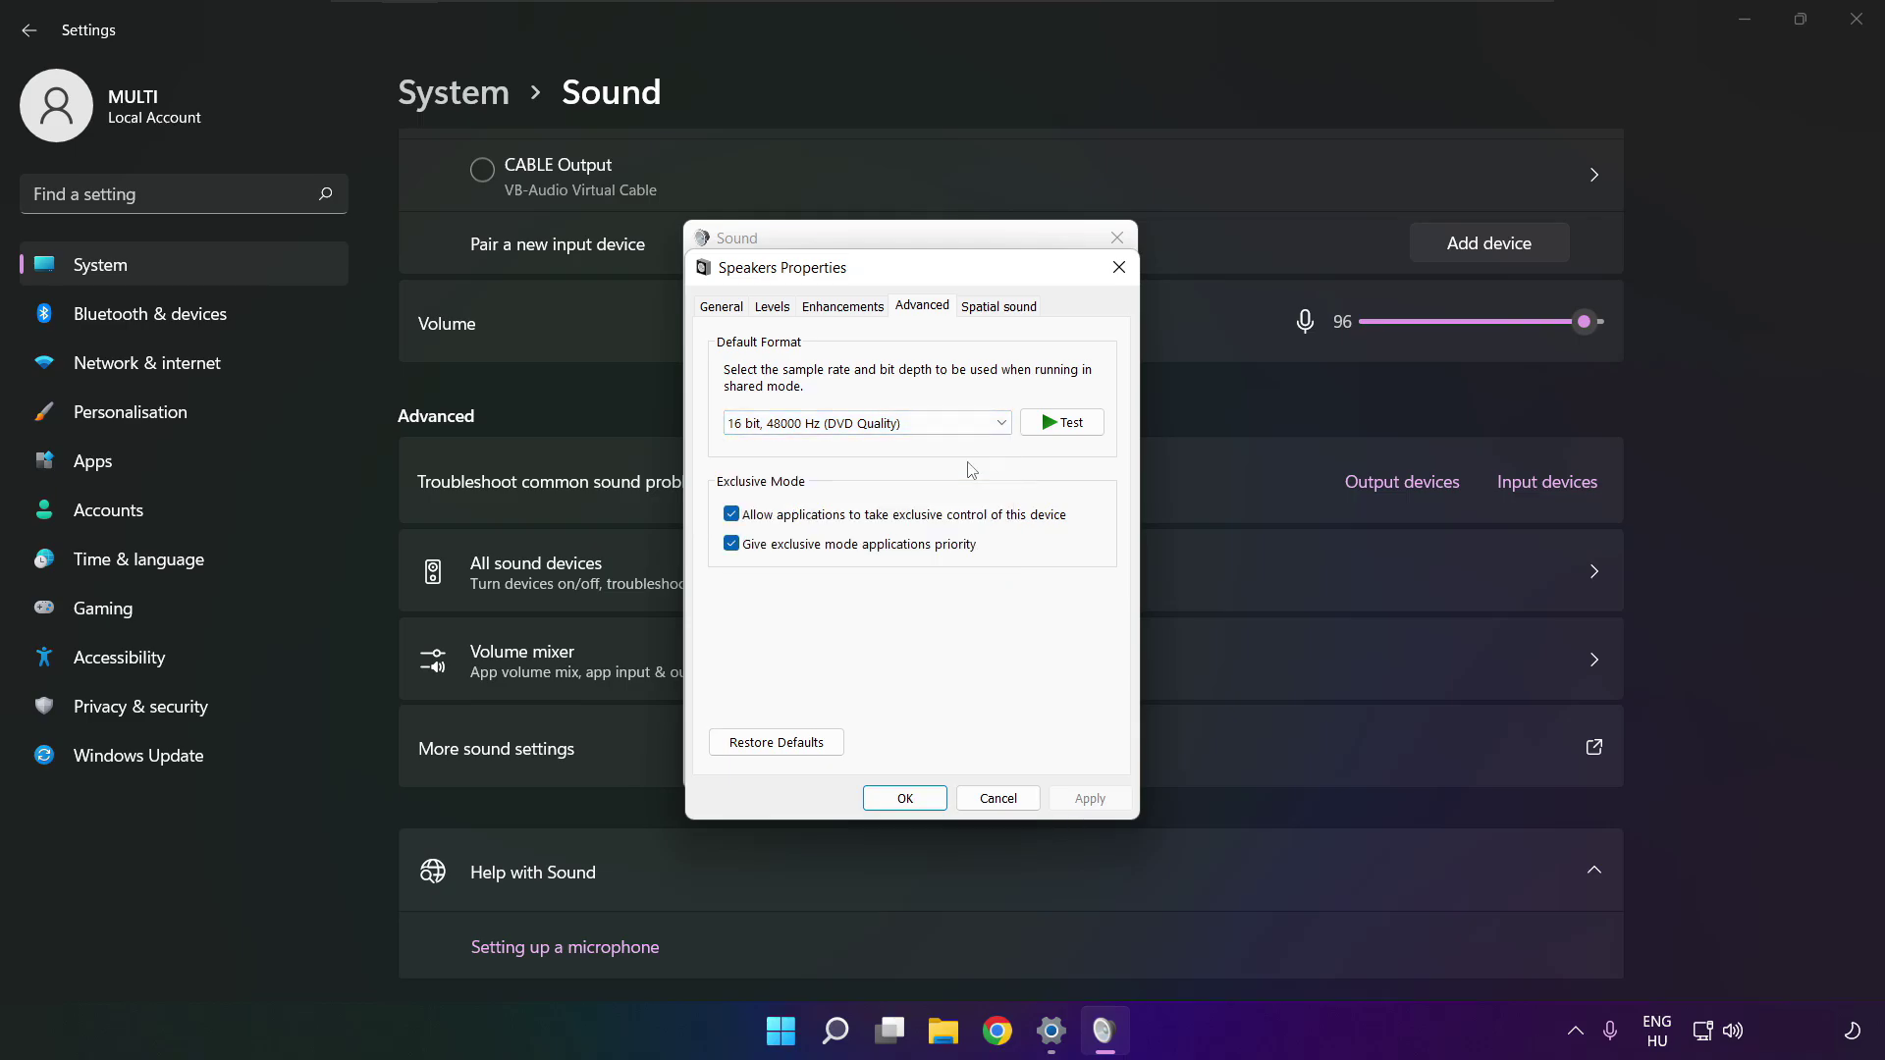
left_click(905, 797)
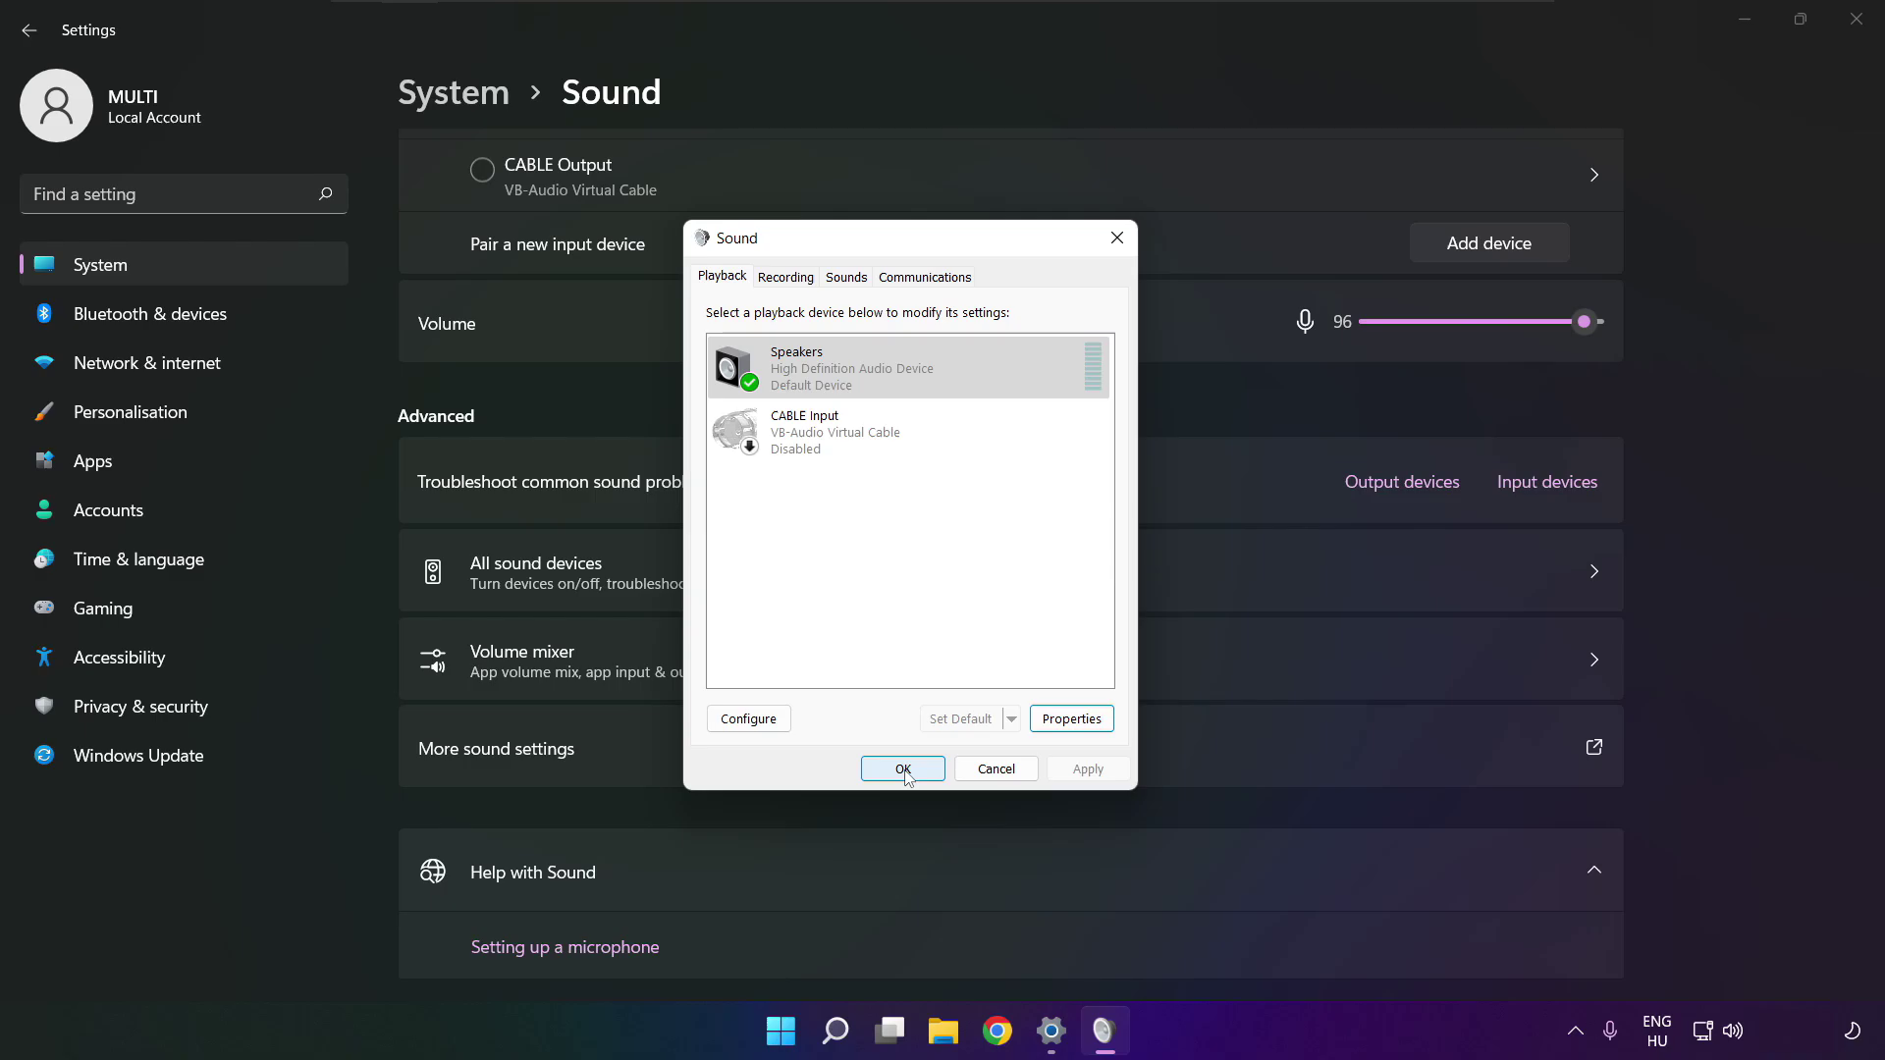
left_click(903, 770)
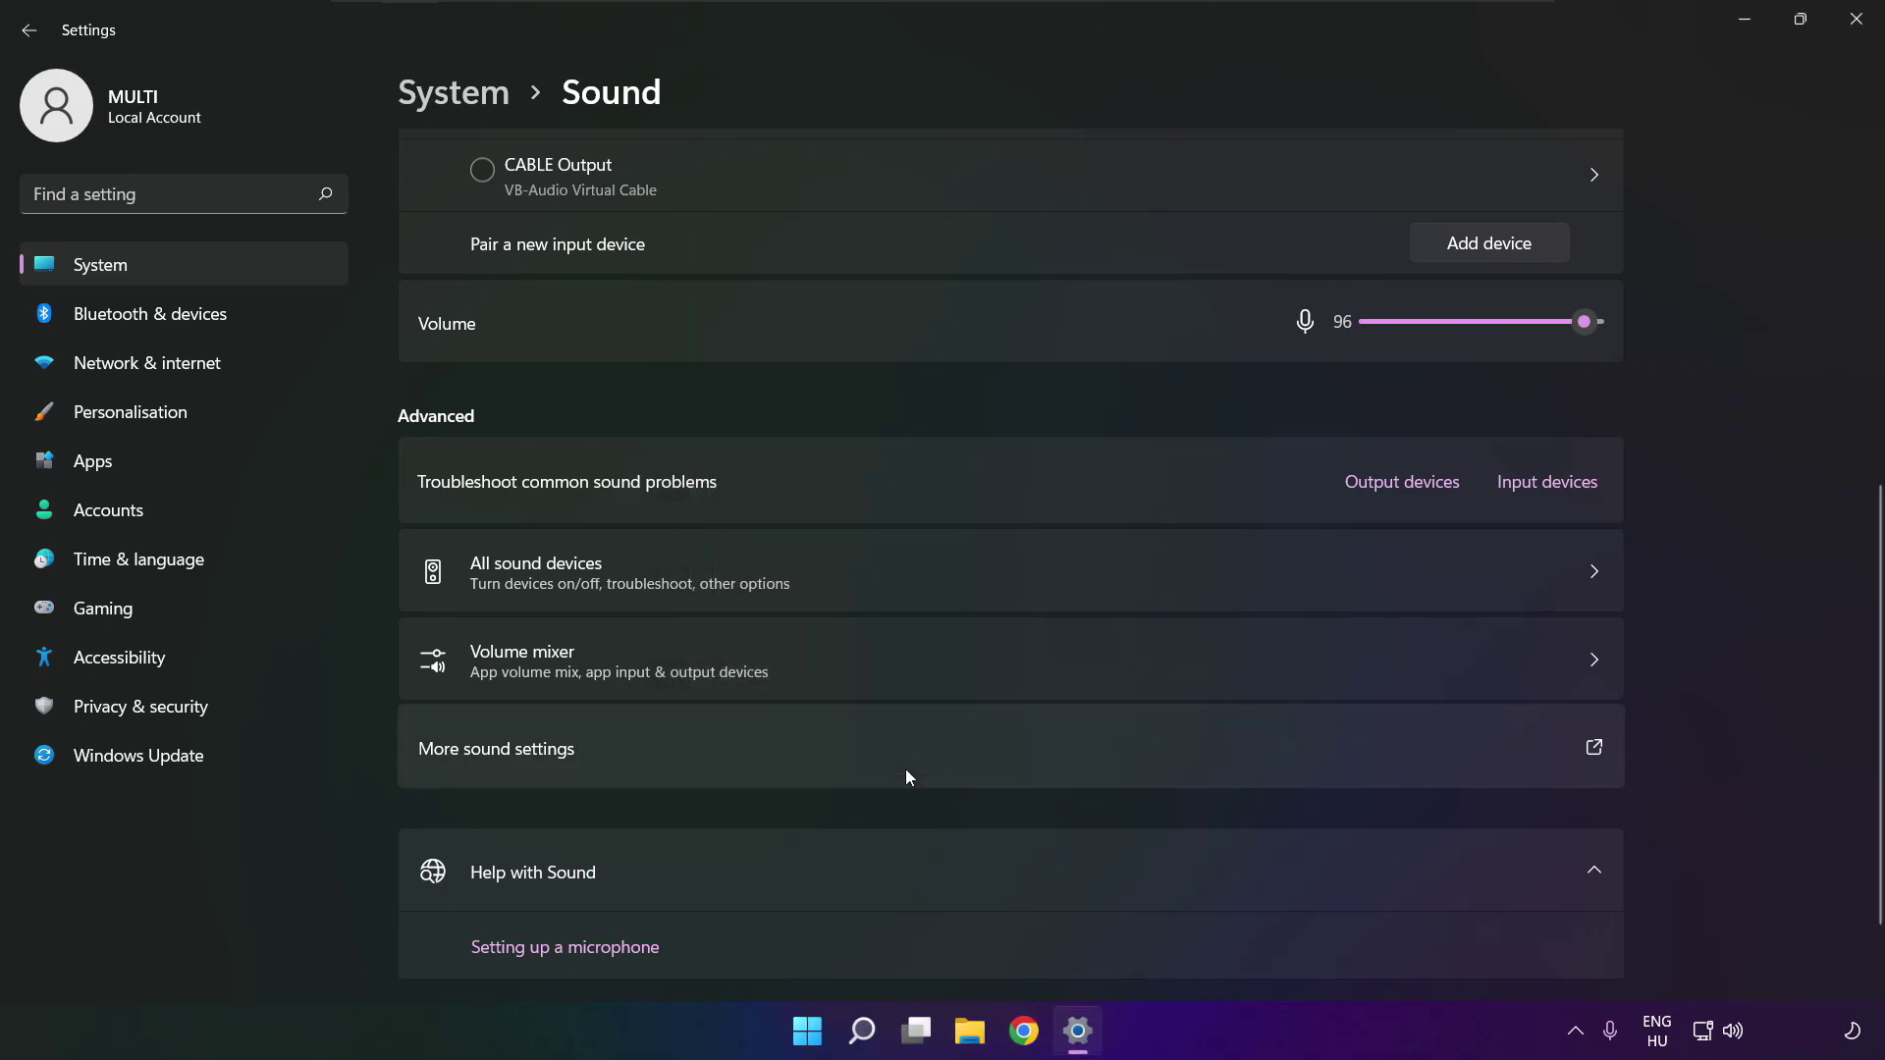
left_click(1875, 31)
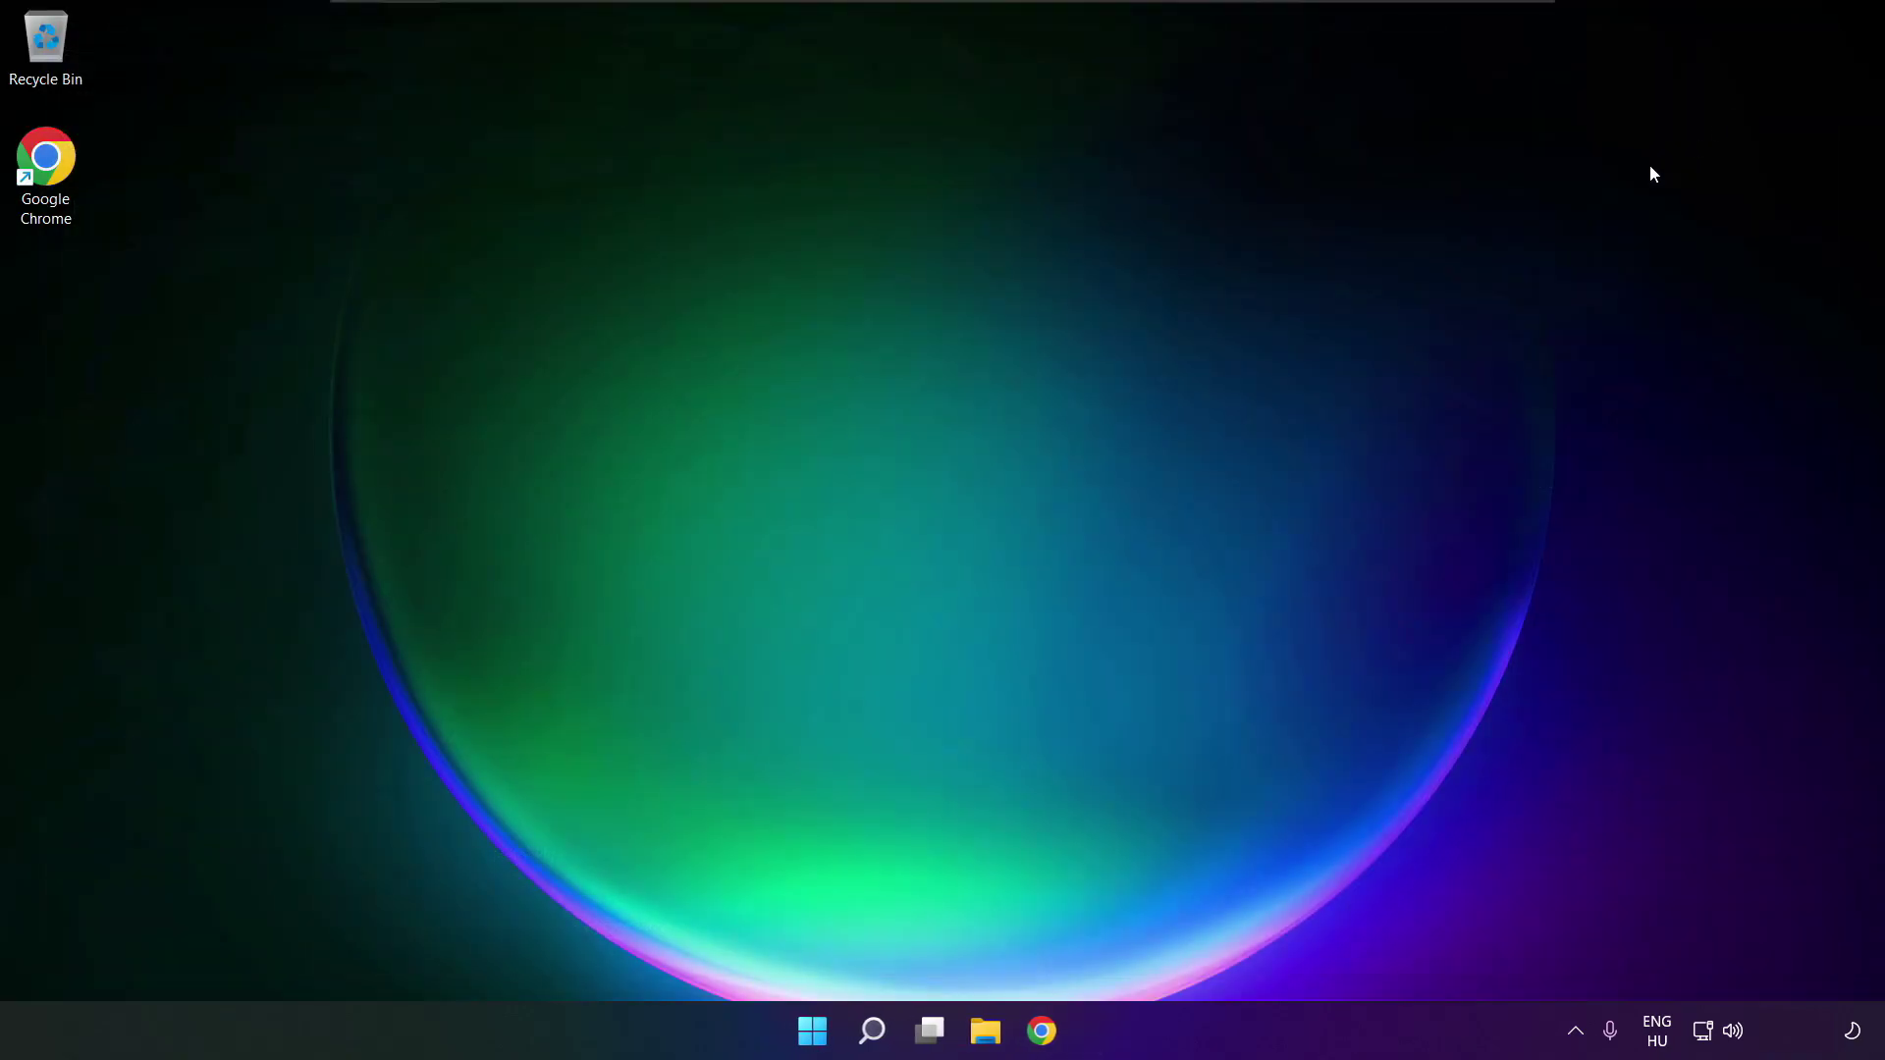
left_click(833, 1031)
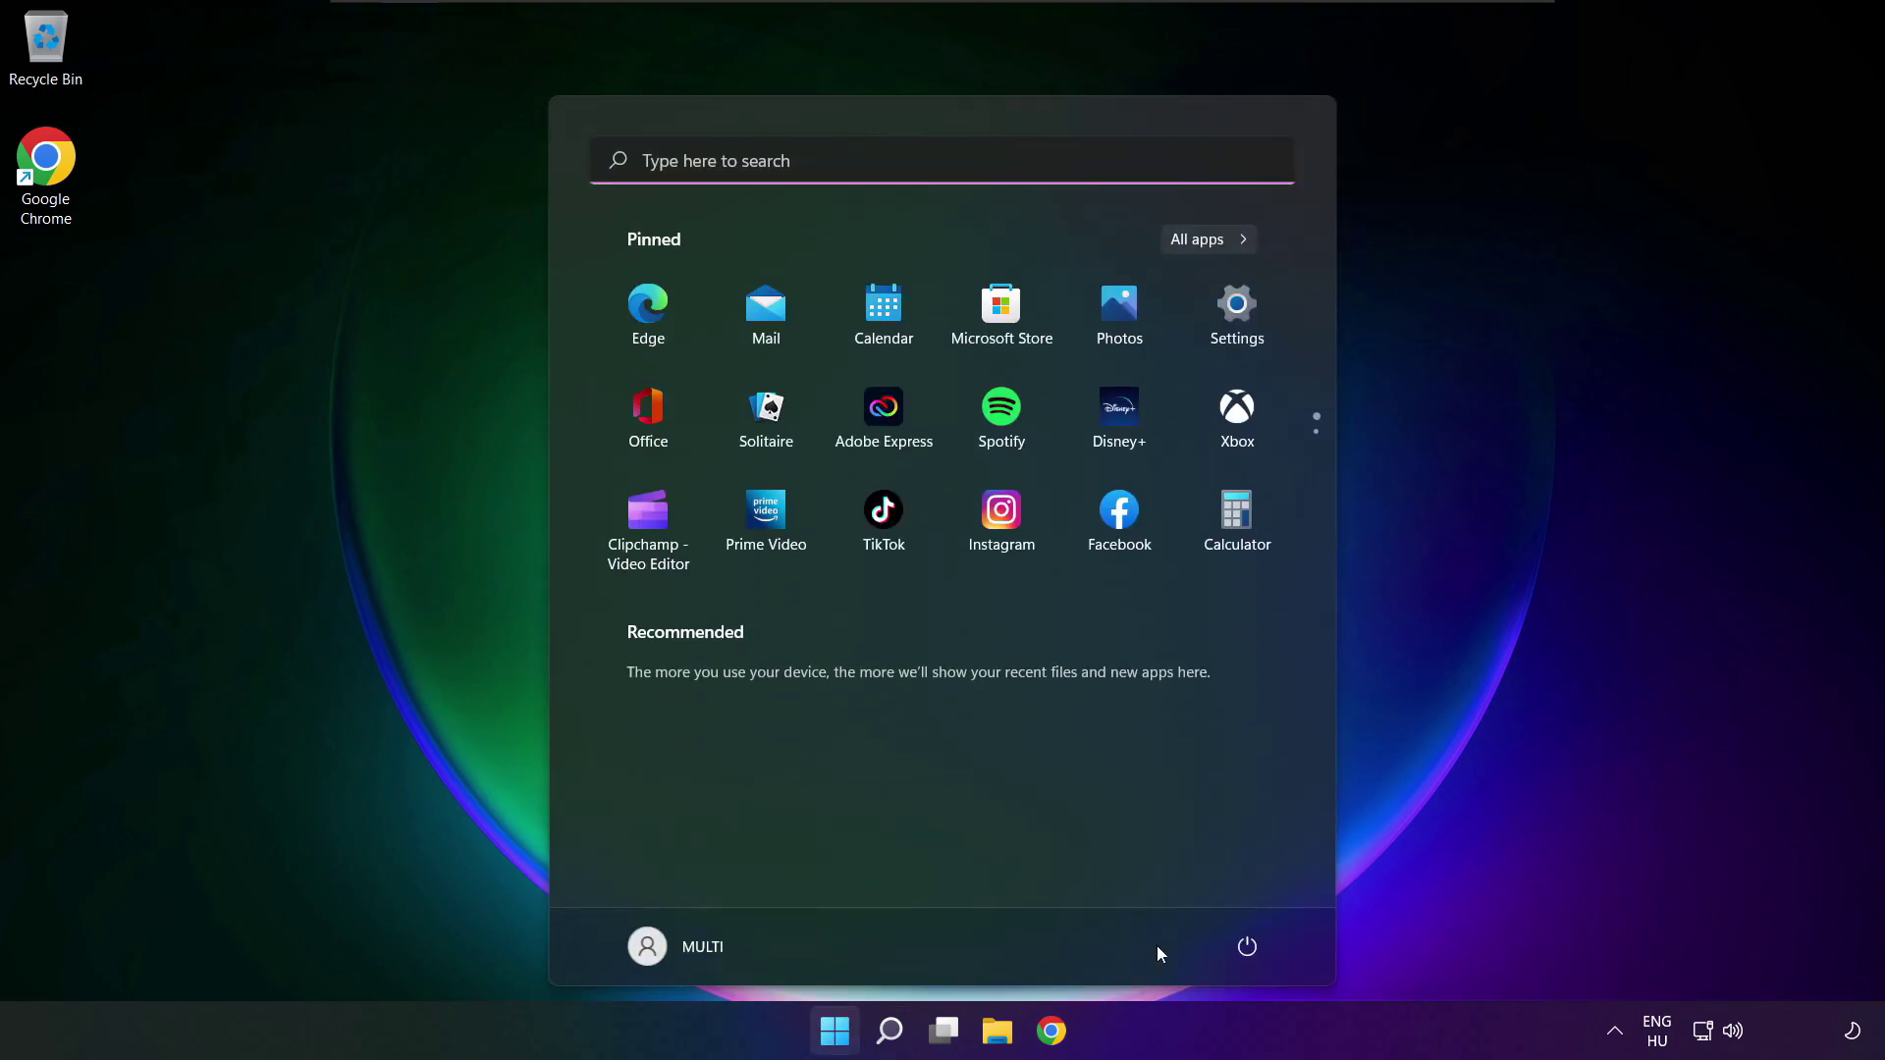
left_click(1247, 949)
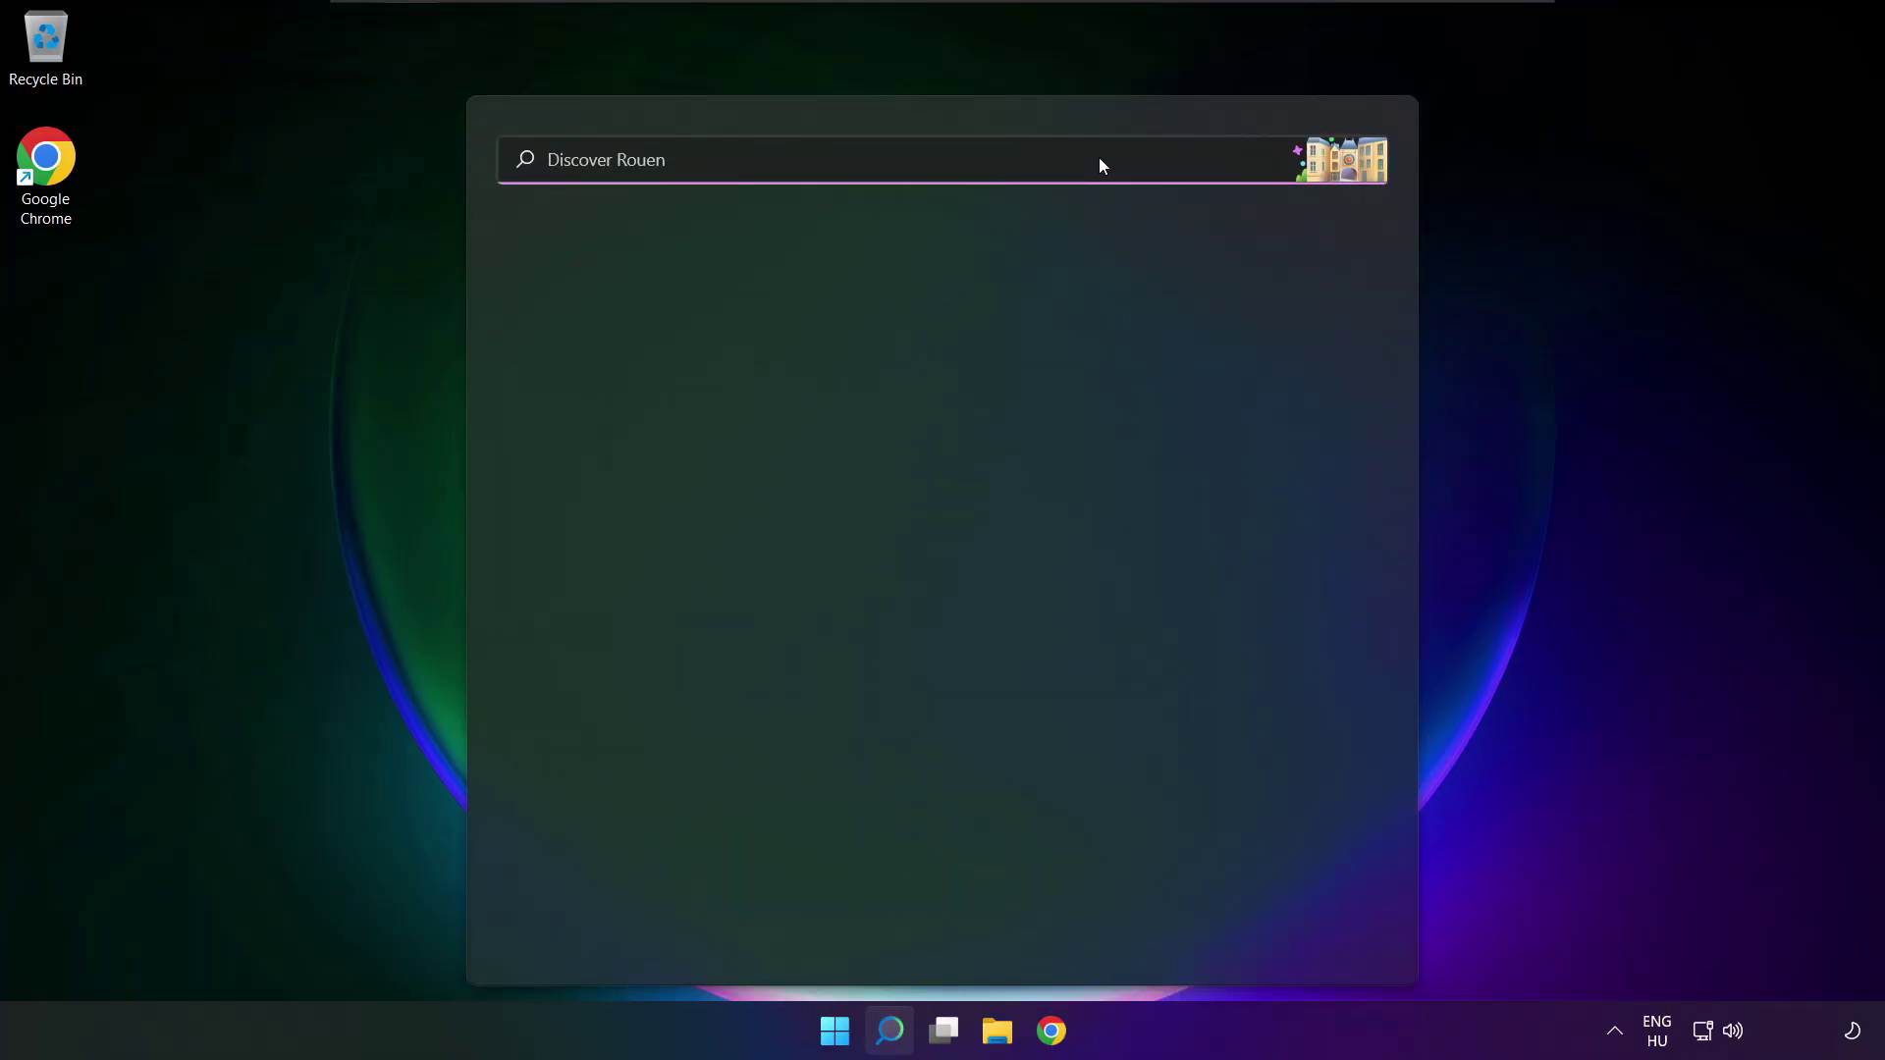
Launch Device Manager, expand Sound, video and game controllers, and show High Definition Audio Device actions.
type("devi")
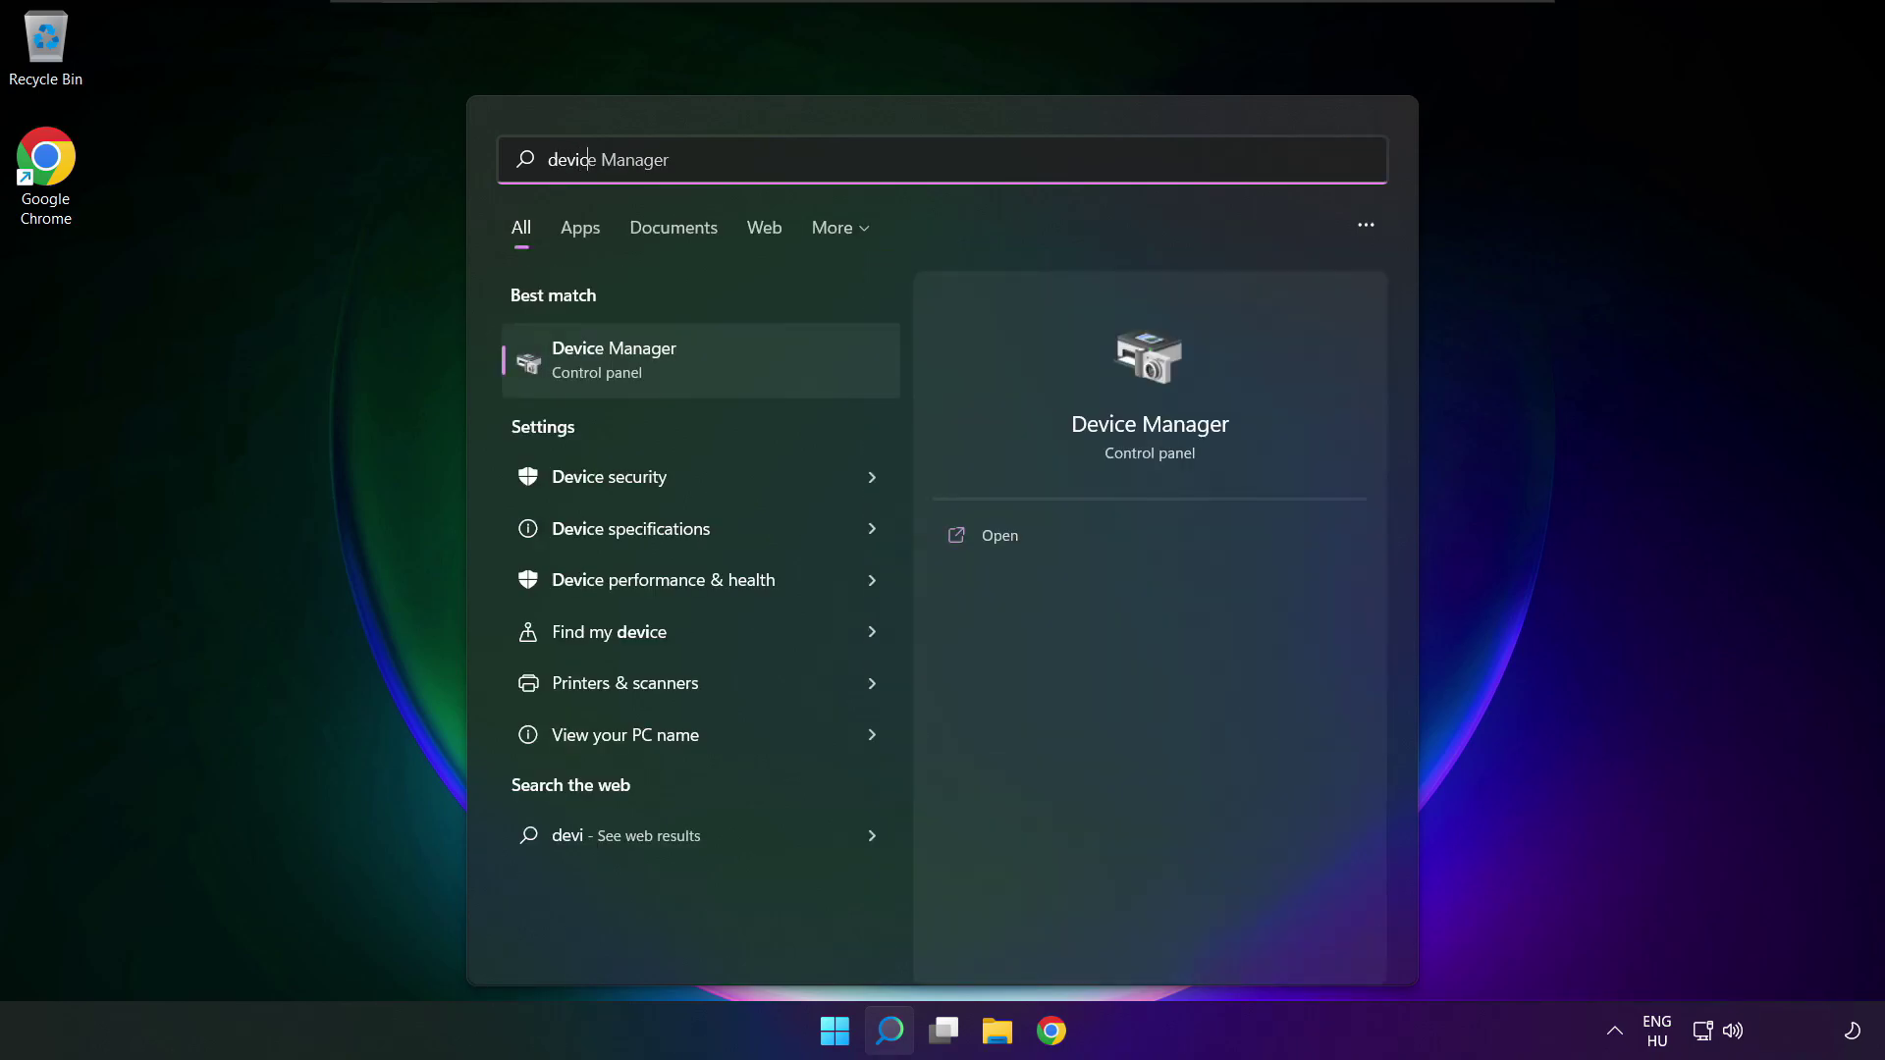
type("ce manager")
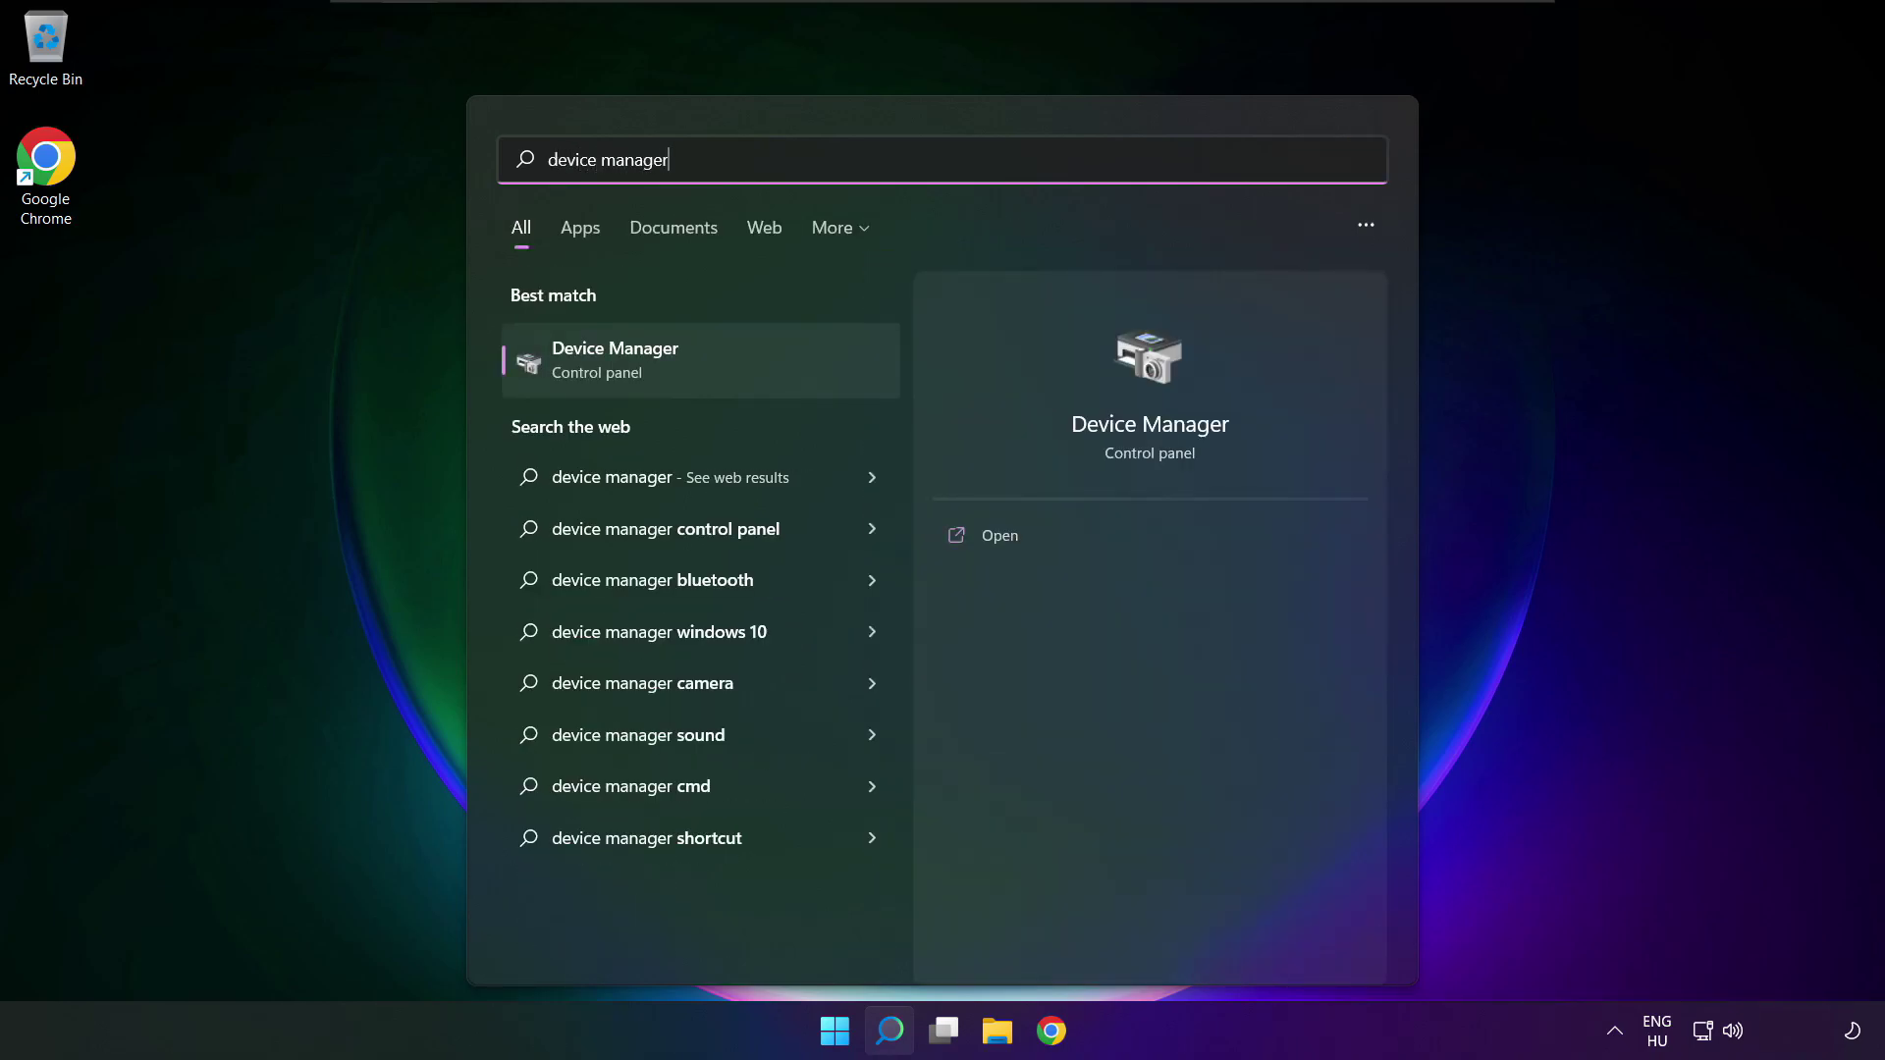
left_click(728, 357)
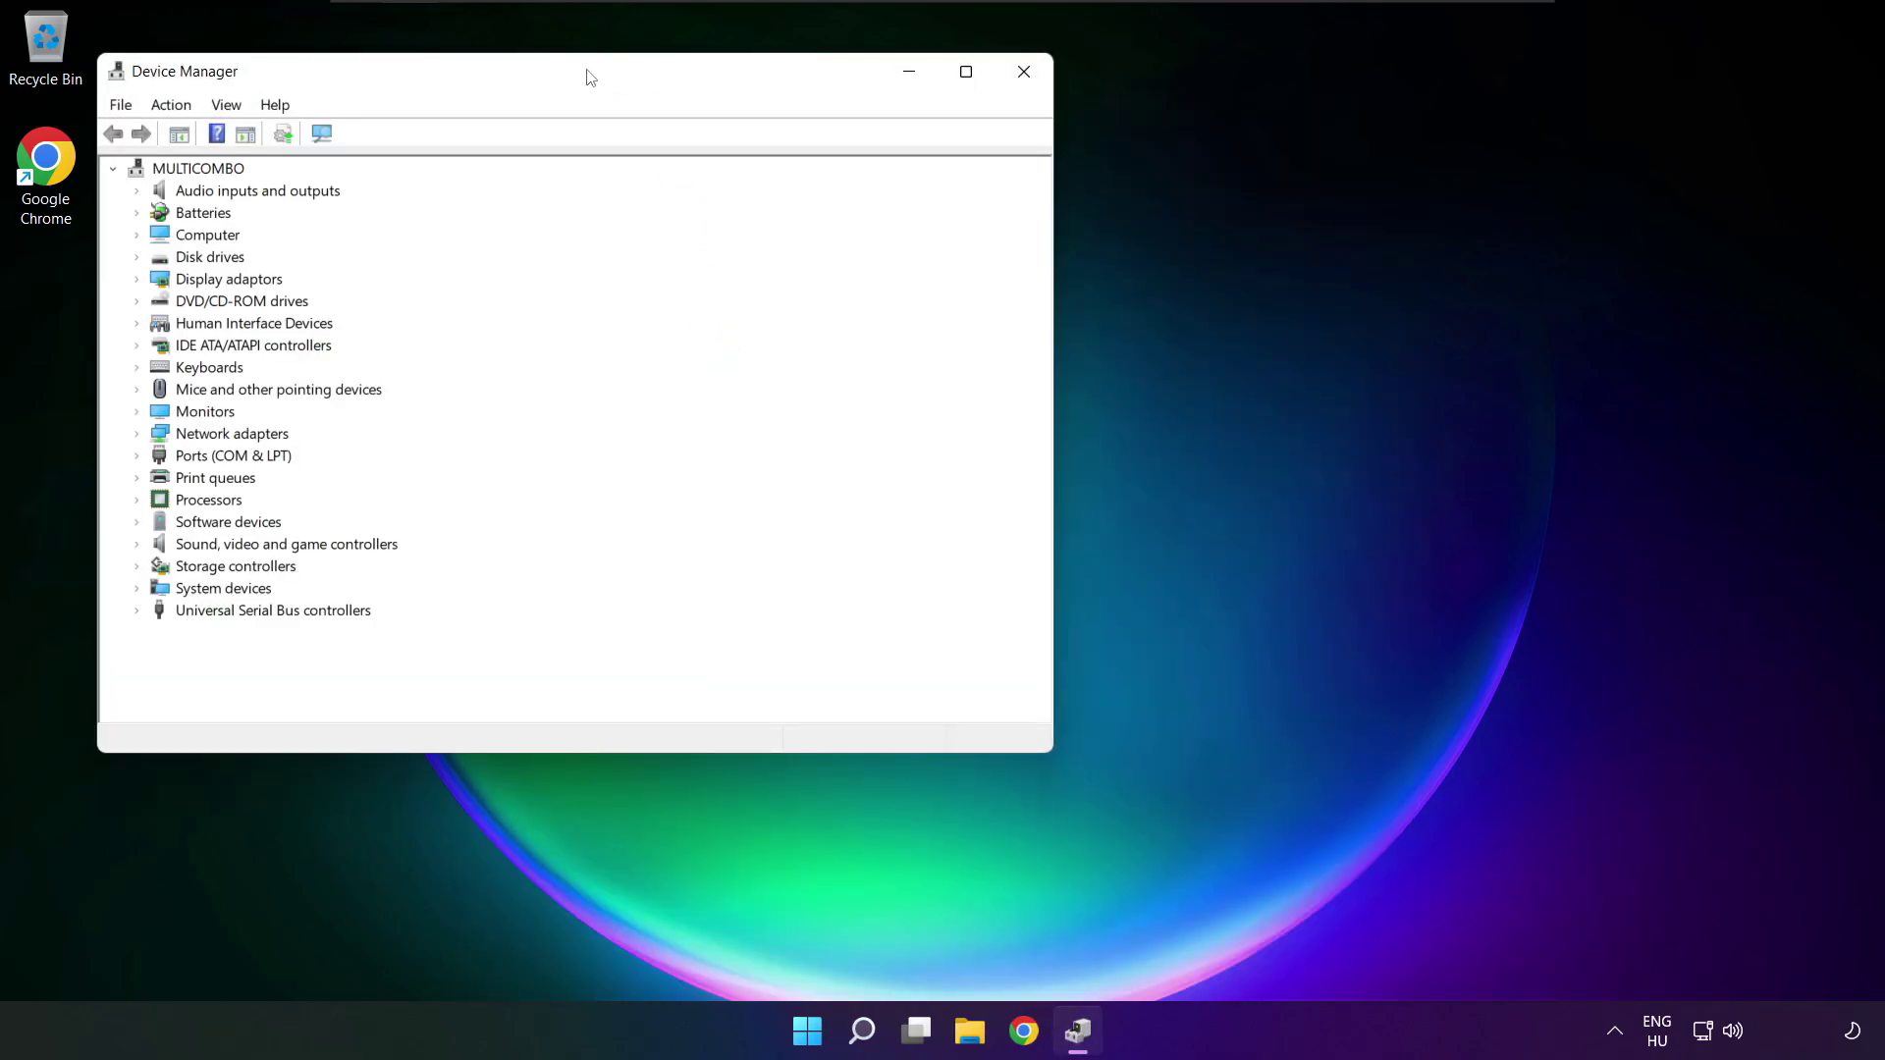
left_click_drag(589, 71, 989, 173)
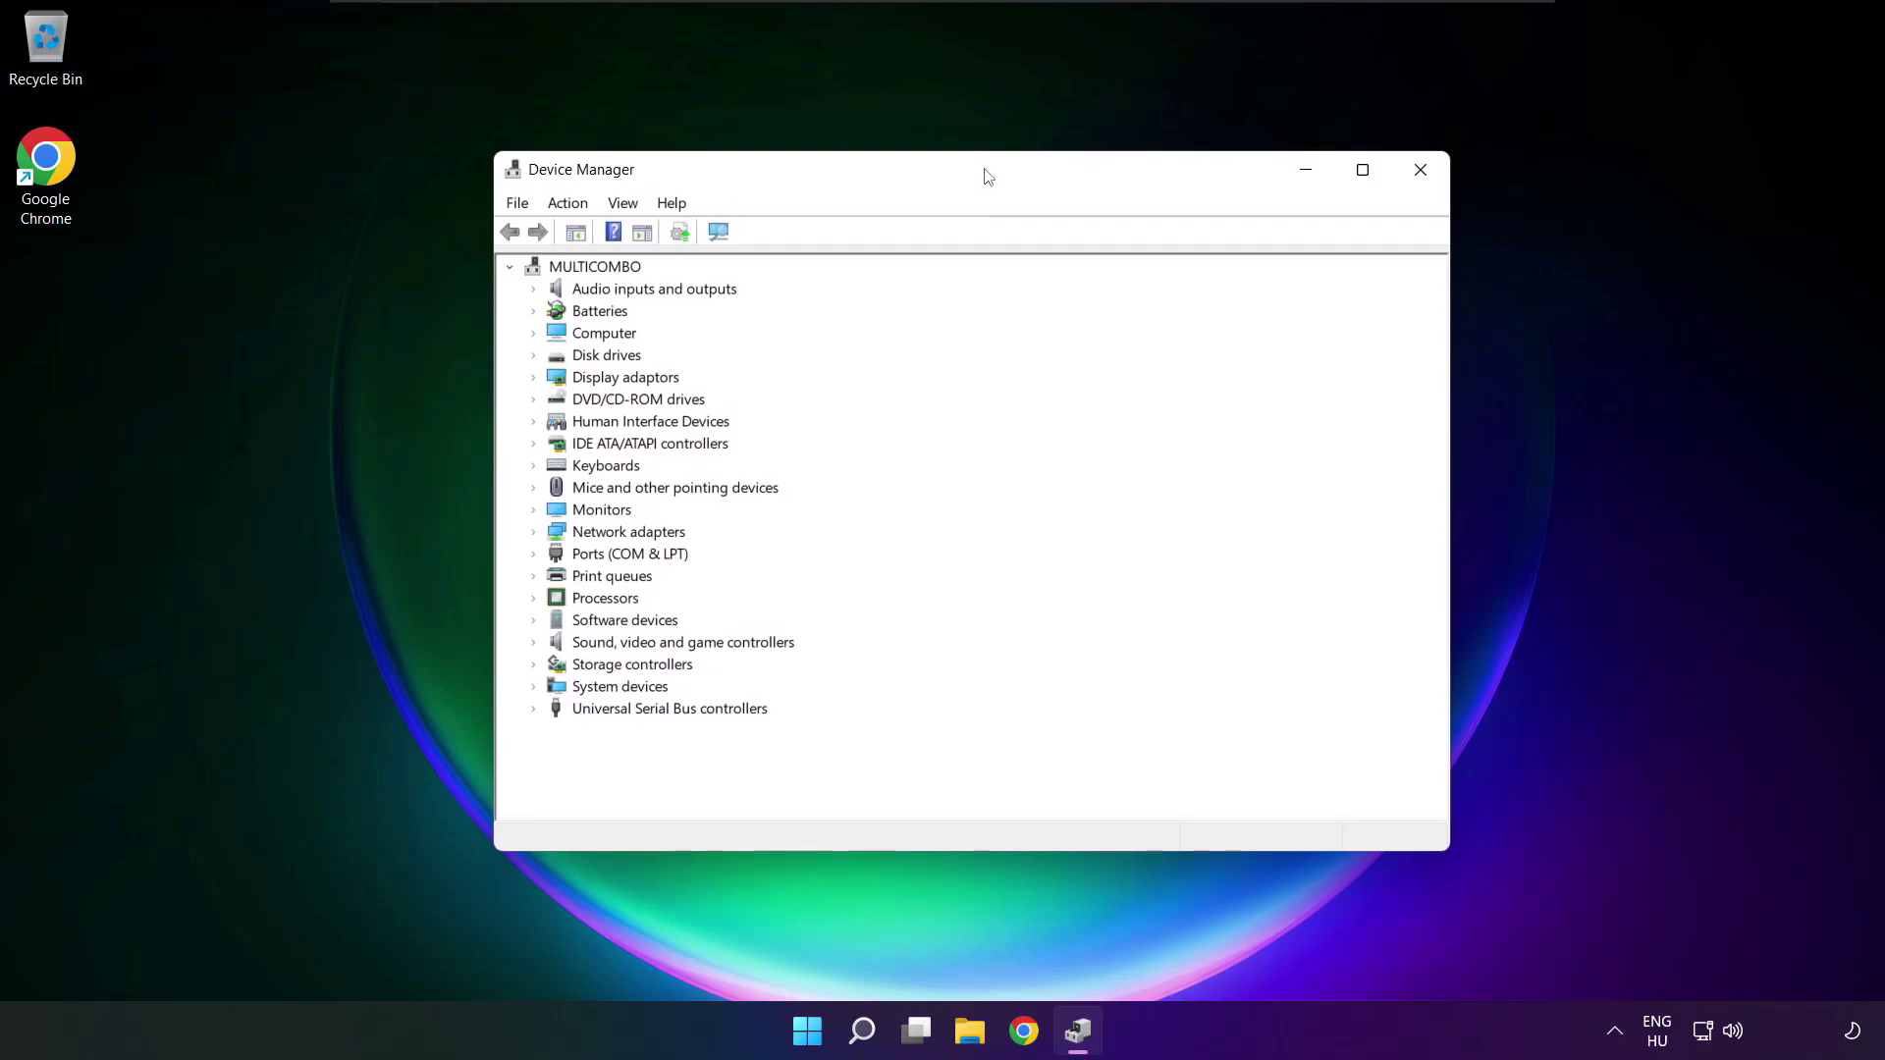
left_click(574, 648)
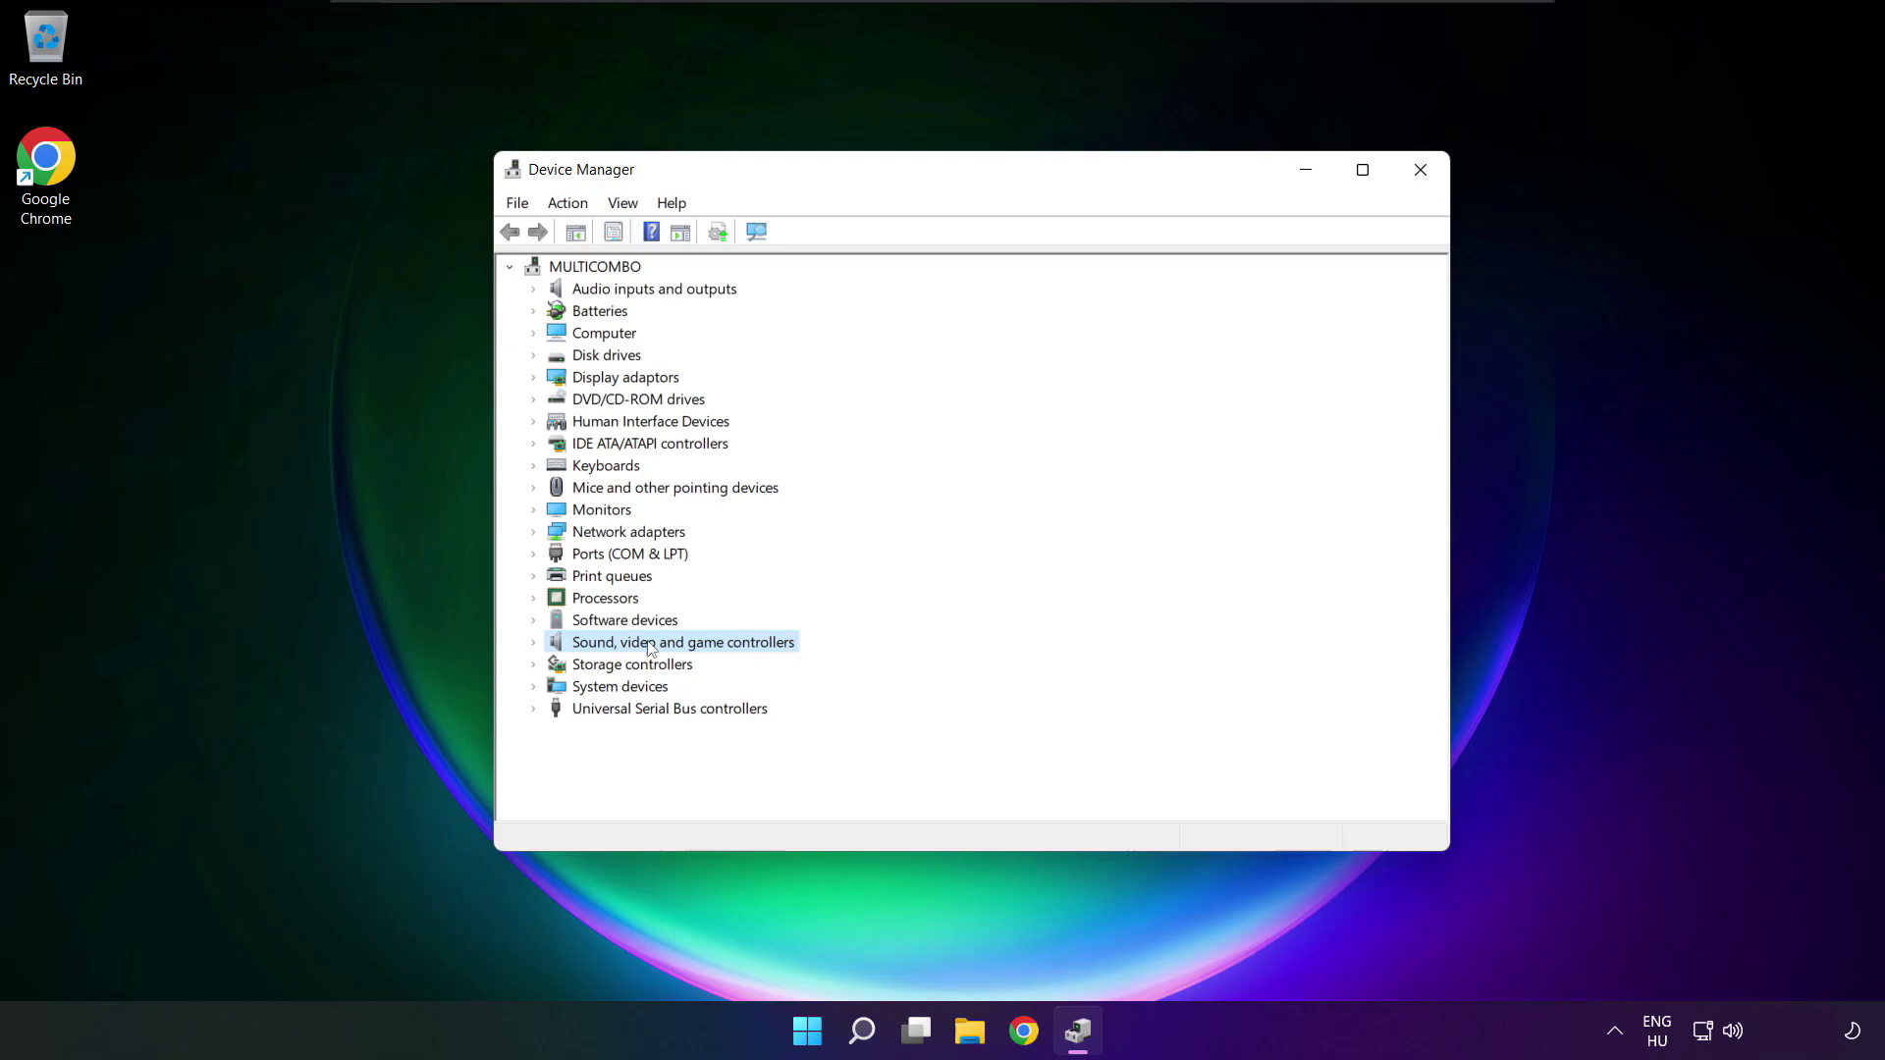
left_click(536, 643)
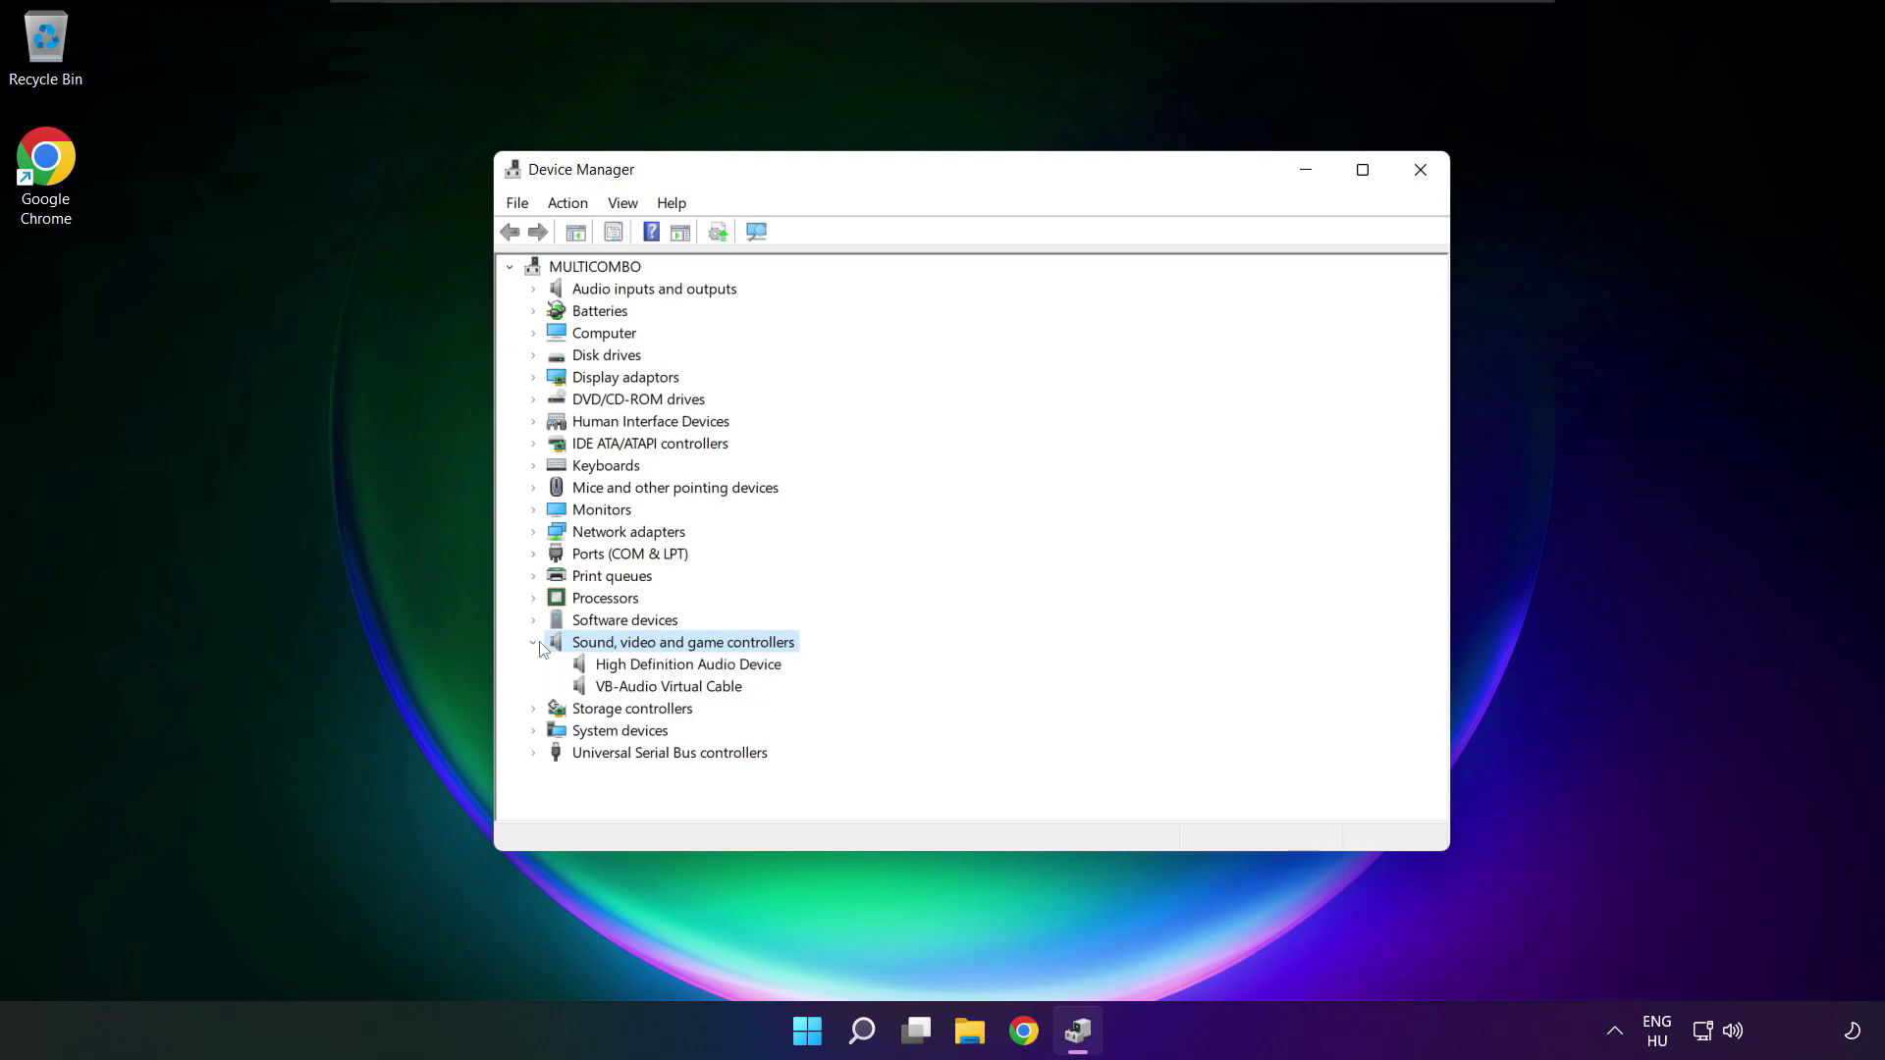
left_click(601, 667)
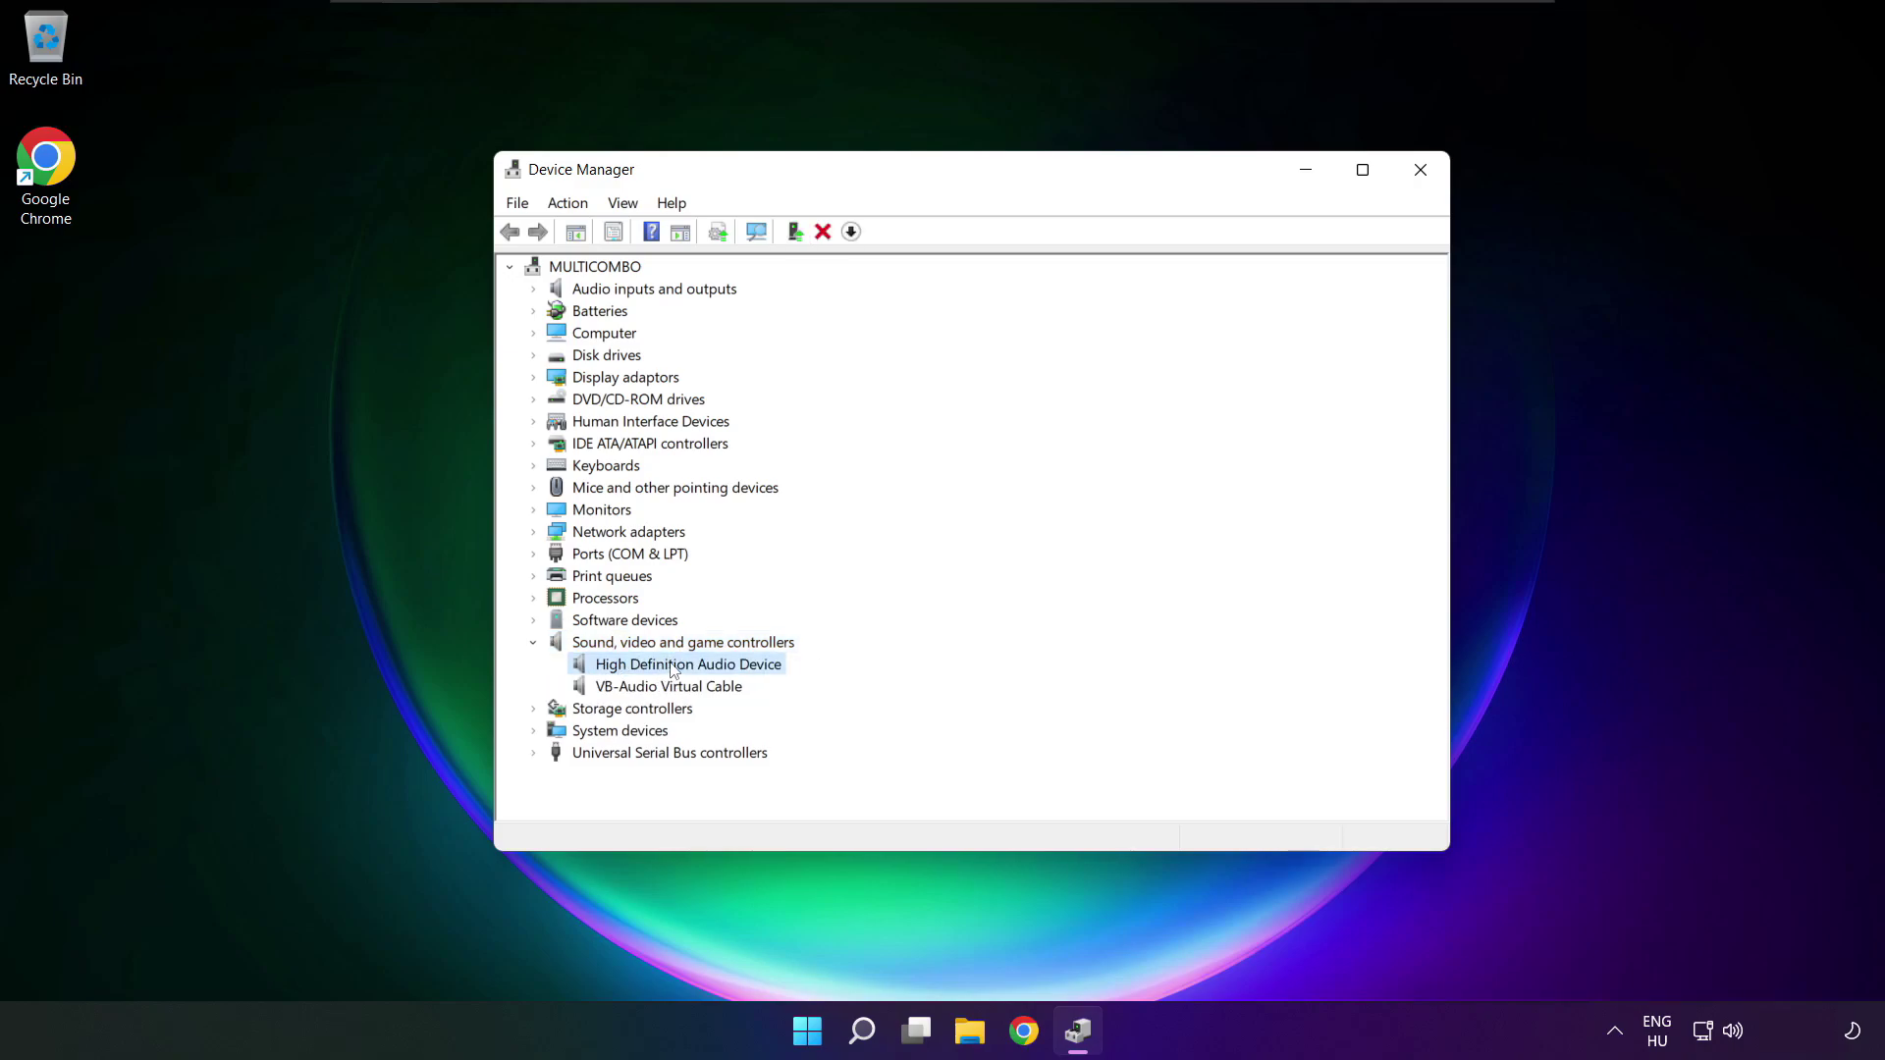
right_click(673, 671)
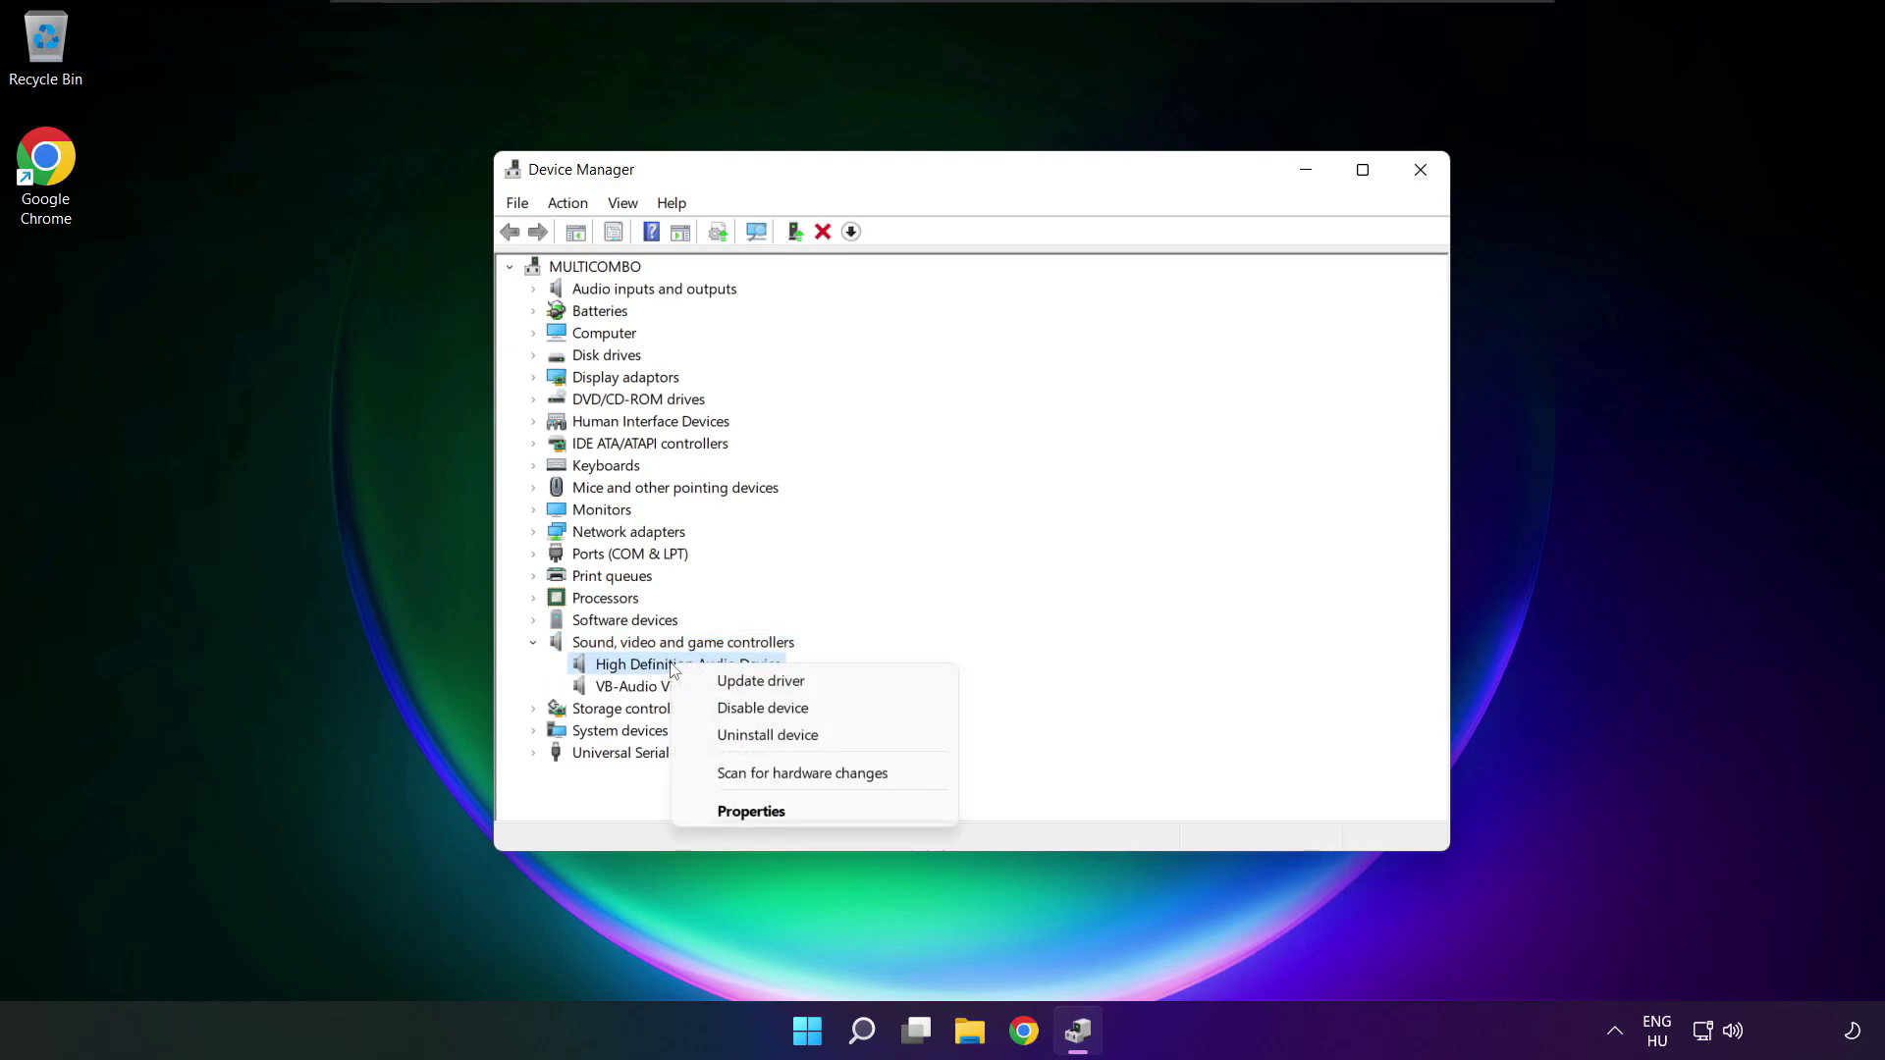
Reinstall the High Definition Audio Device driver by picking it from the drivers already on the computer.
left_click(852, 688)
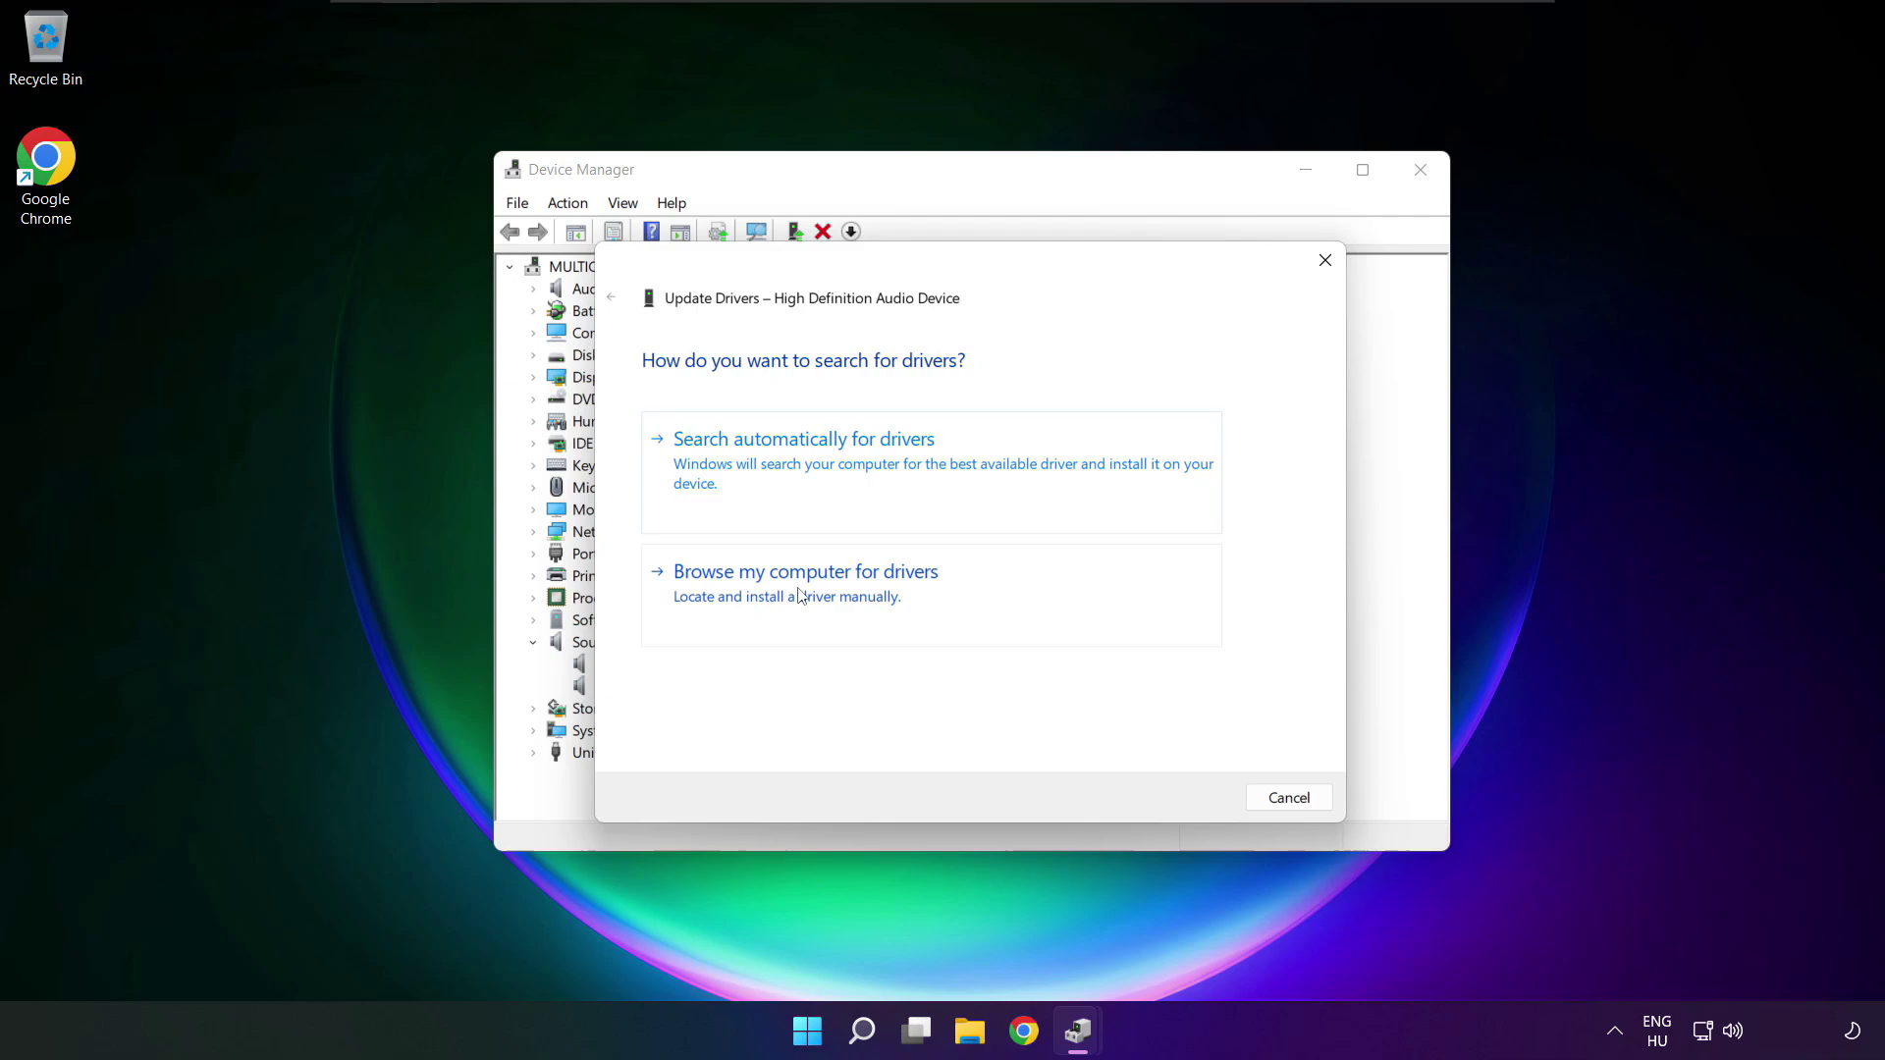
left_click(850, 596)
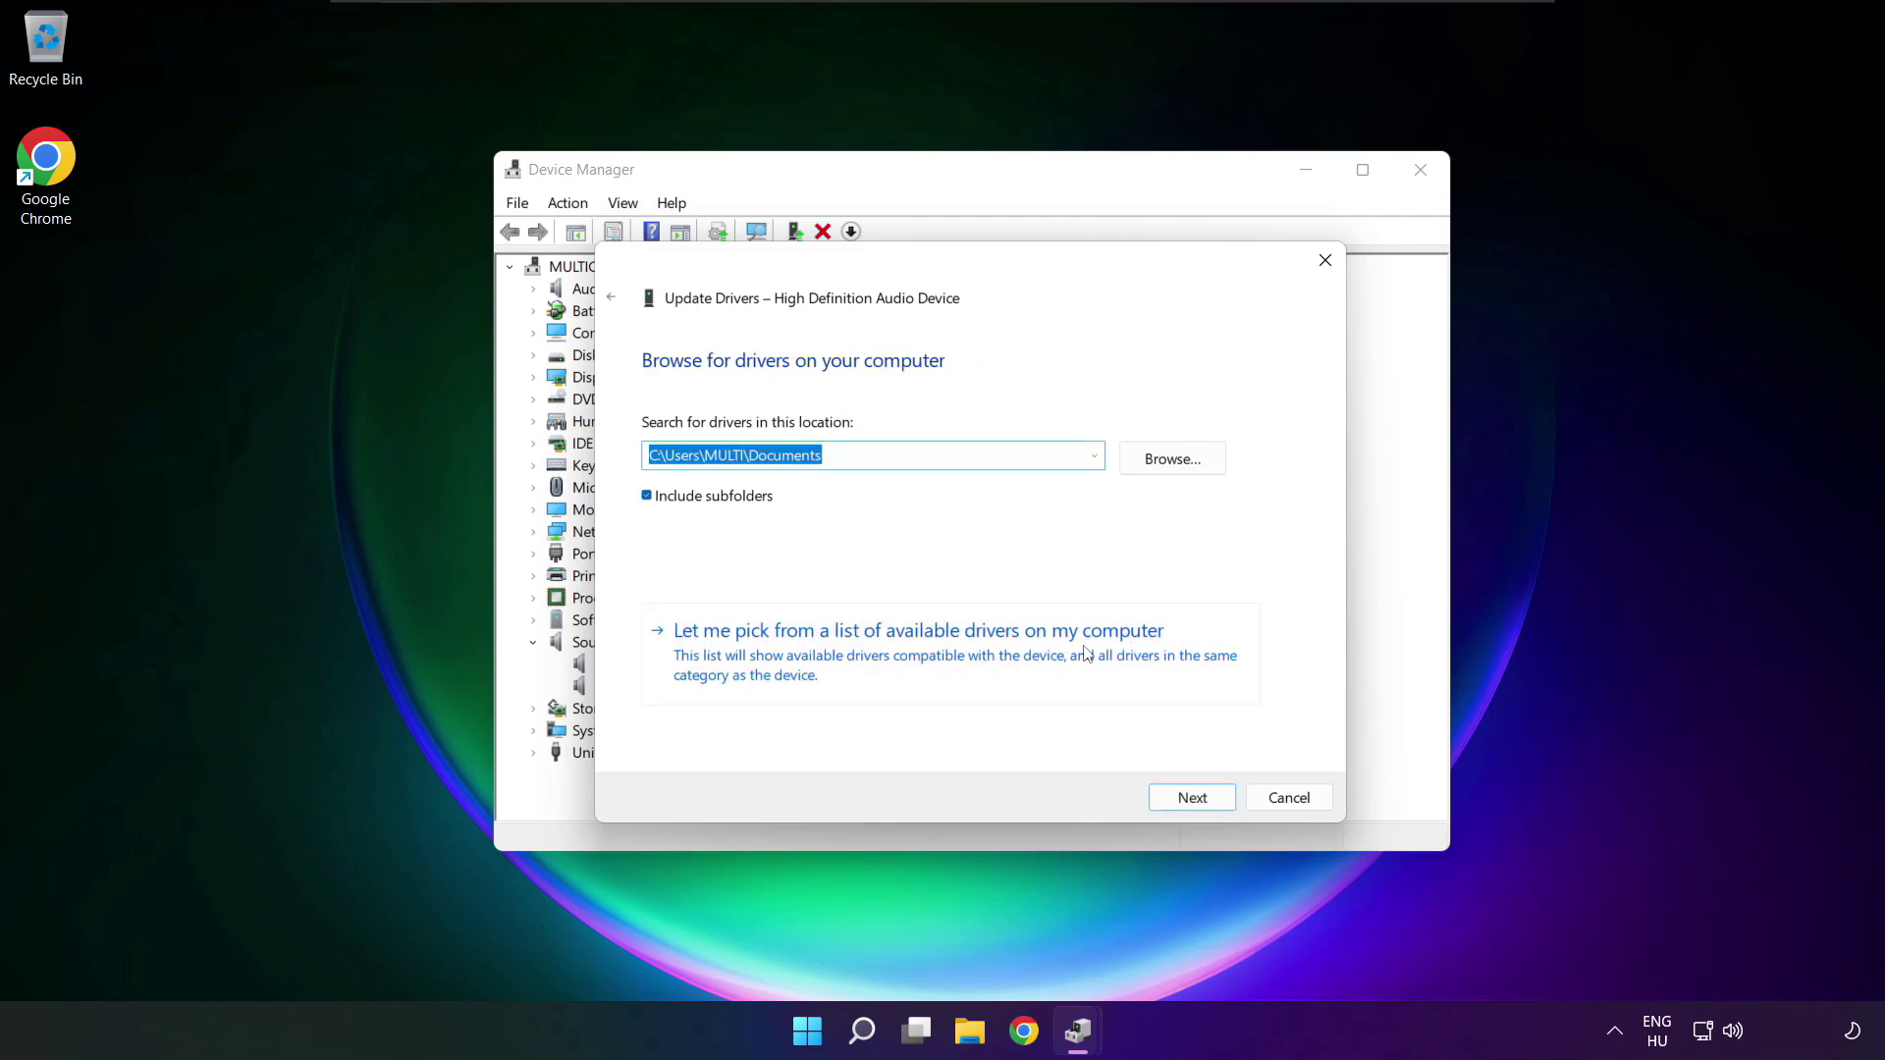
left_click(927, 669)
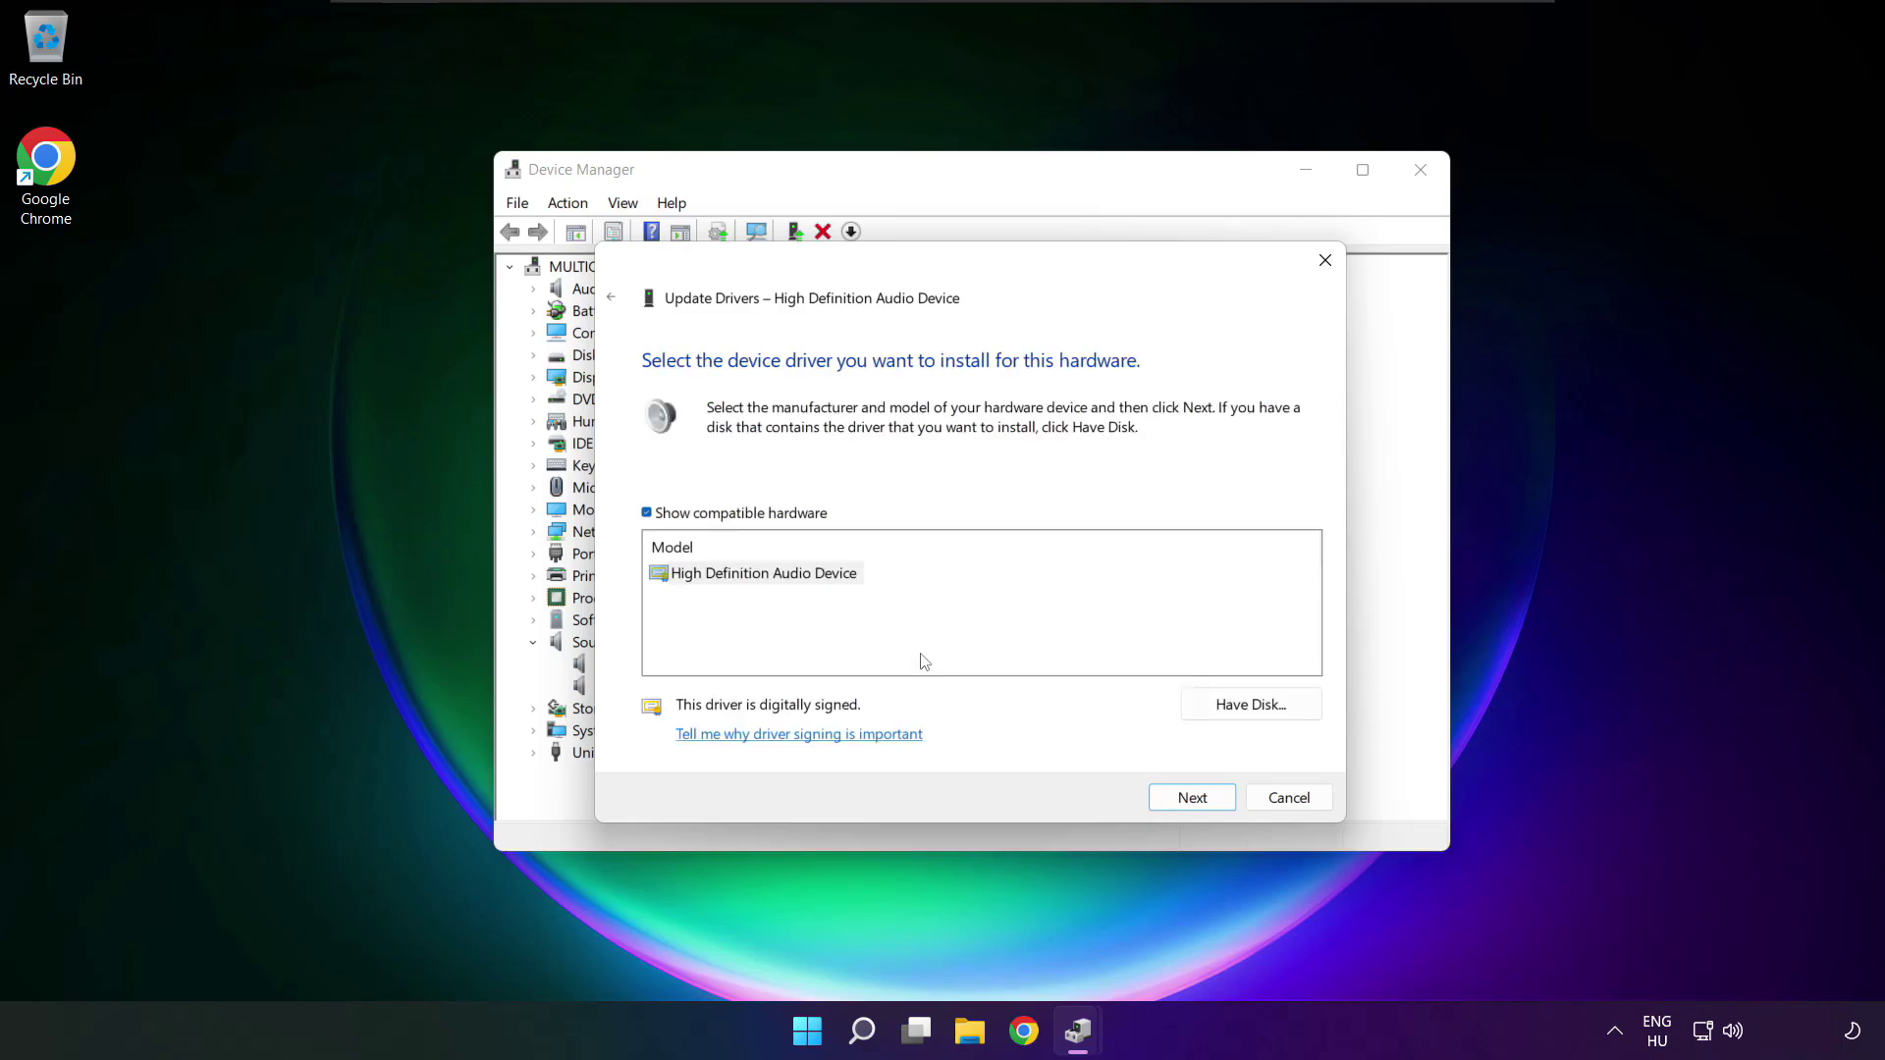
left_click(739, 579)
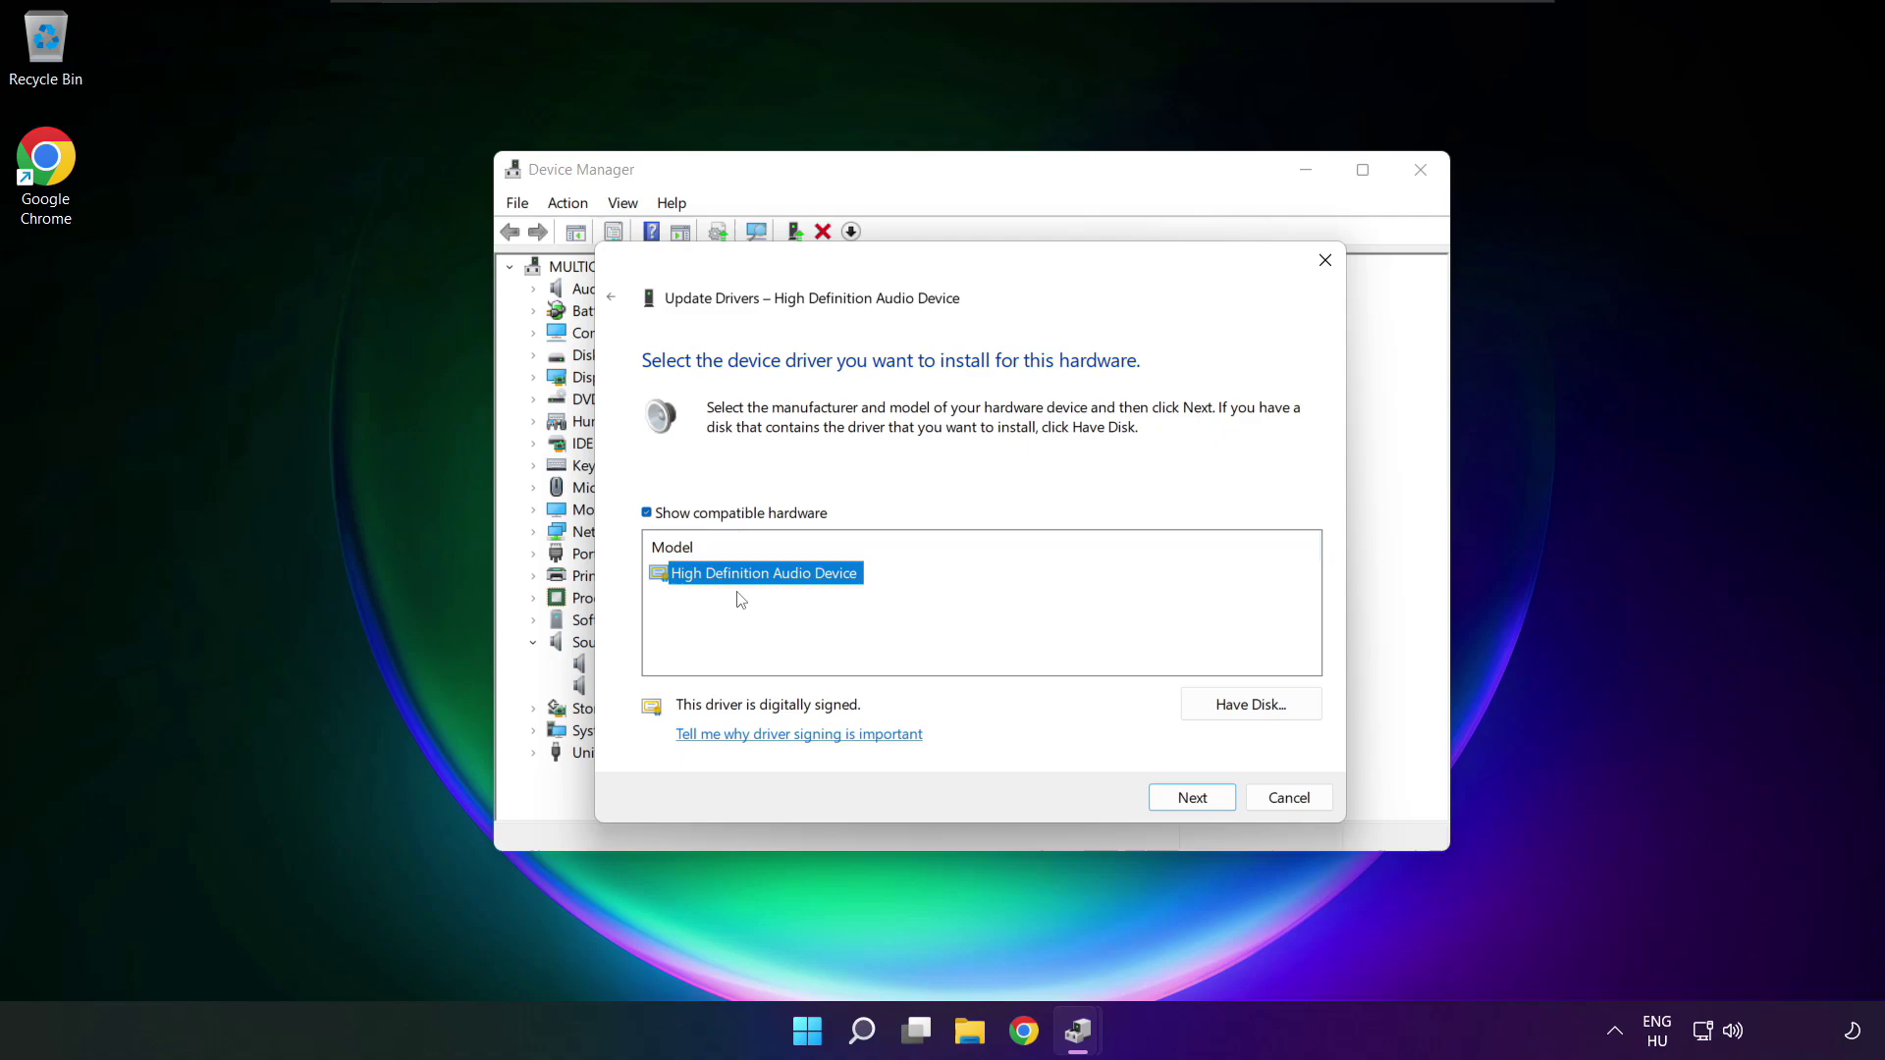
left_click(1194, 799)
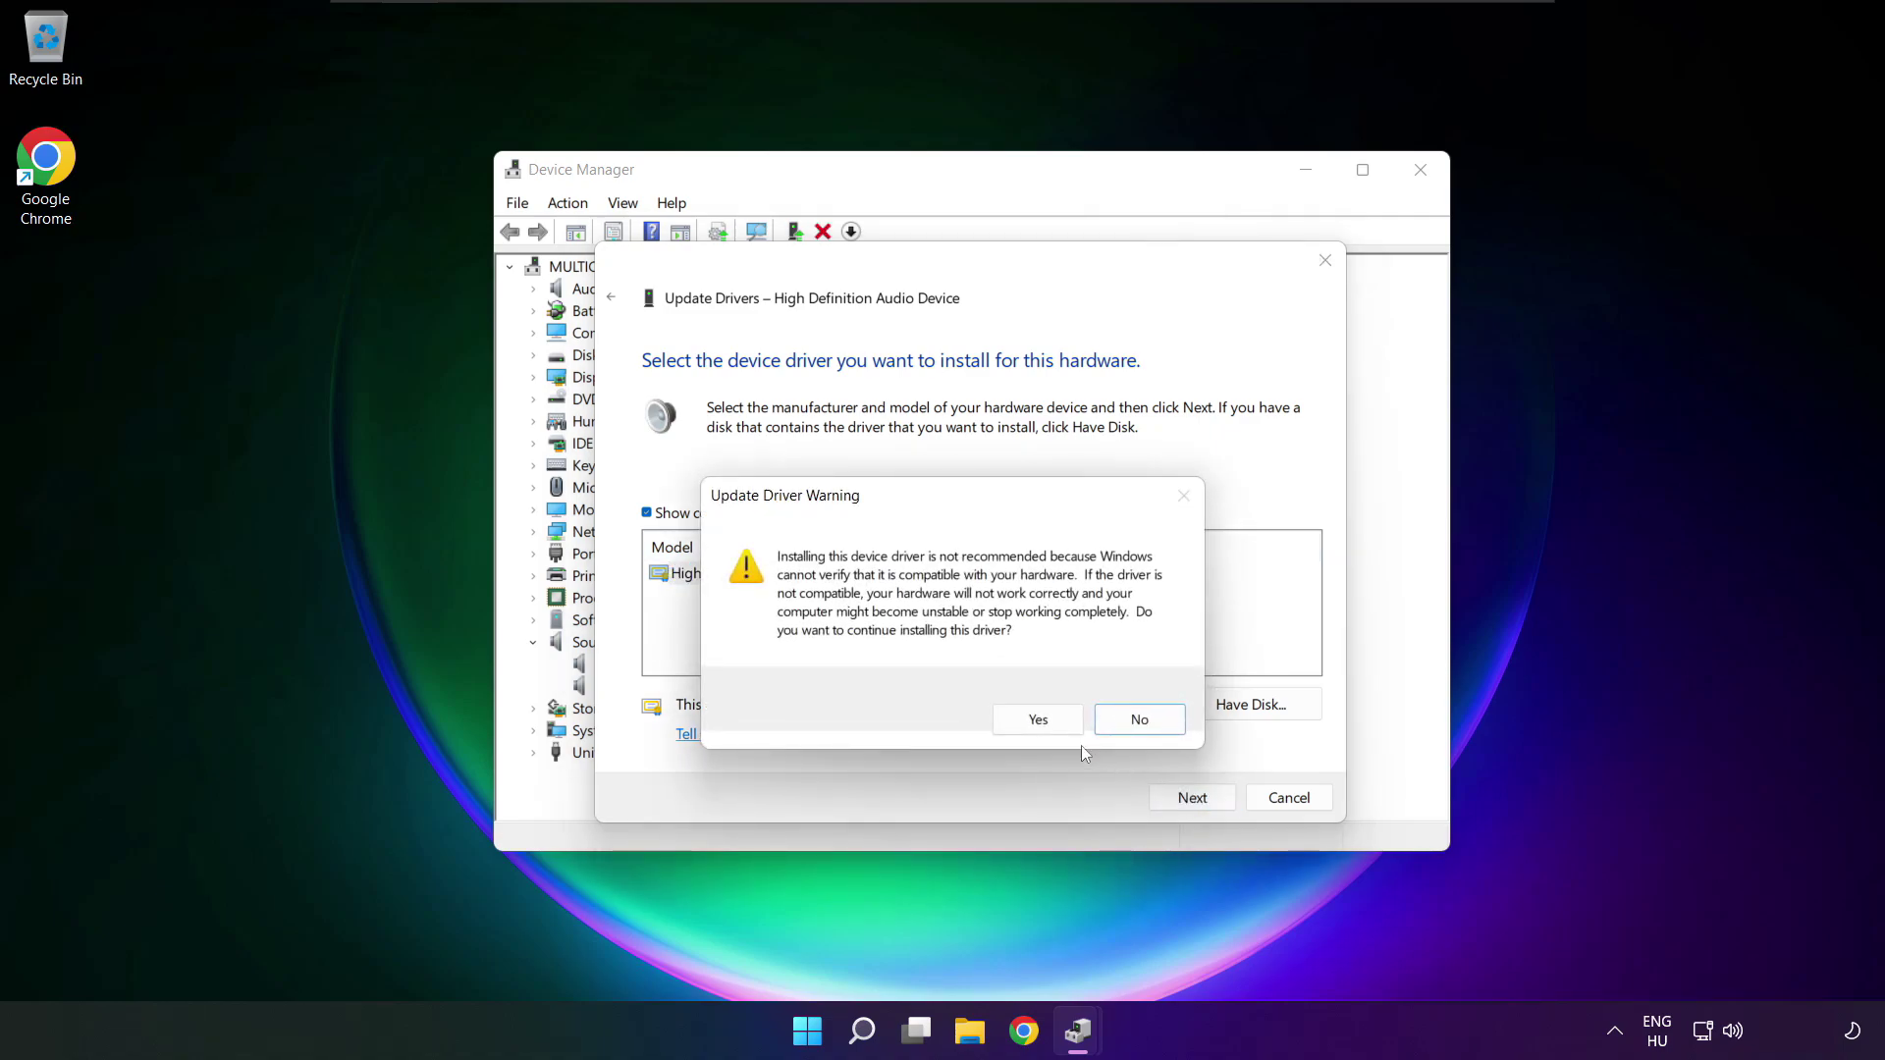
left_click(1036, 719)
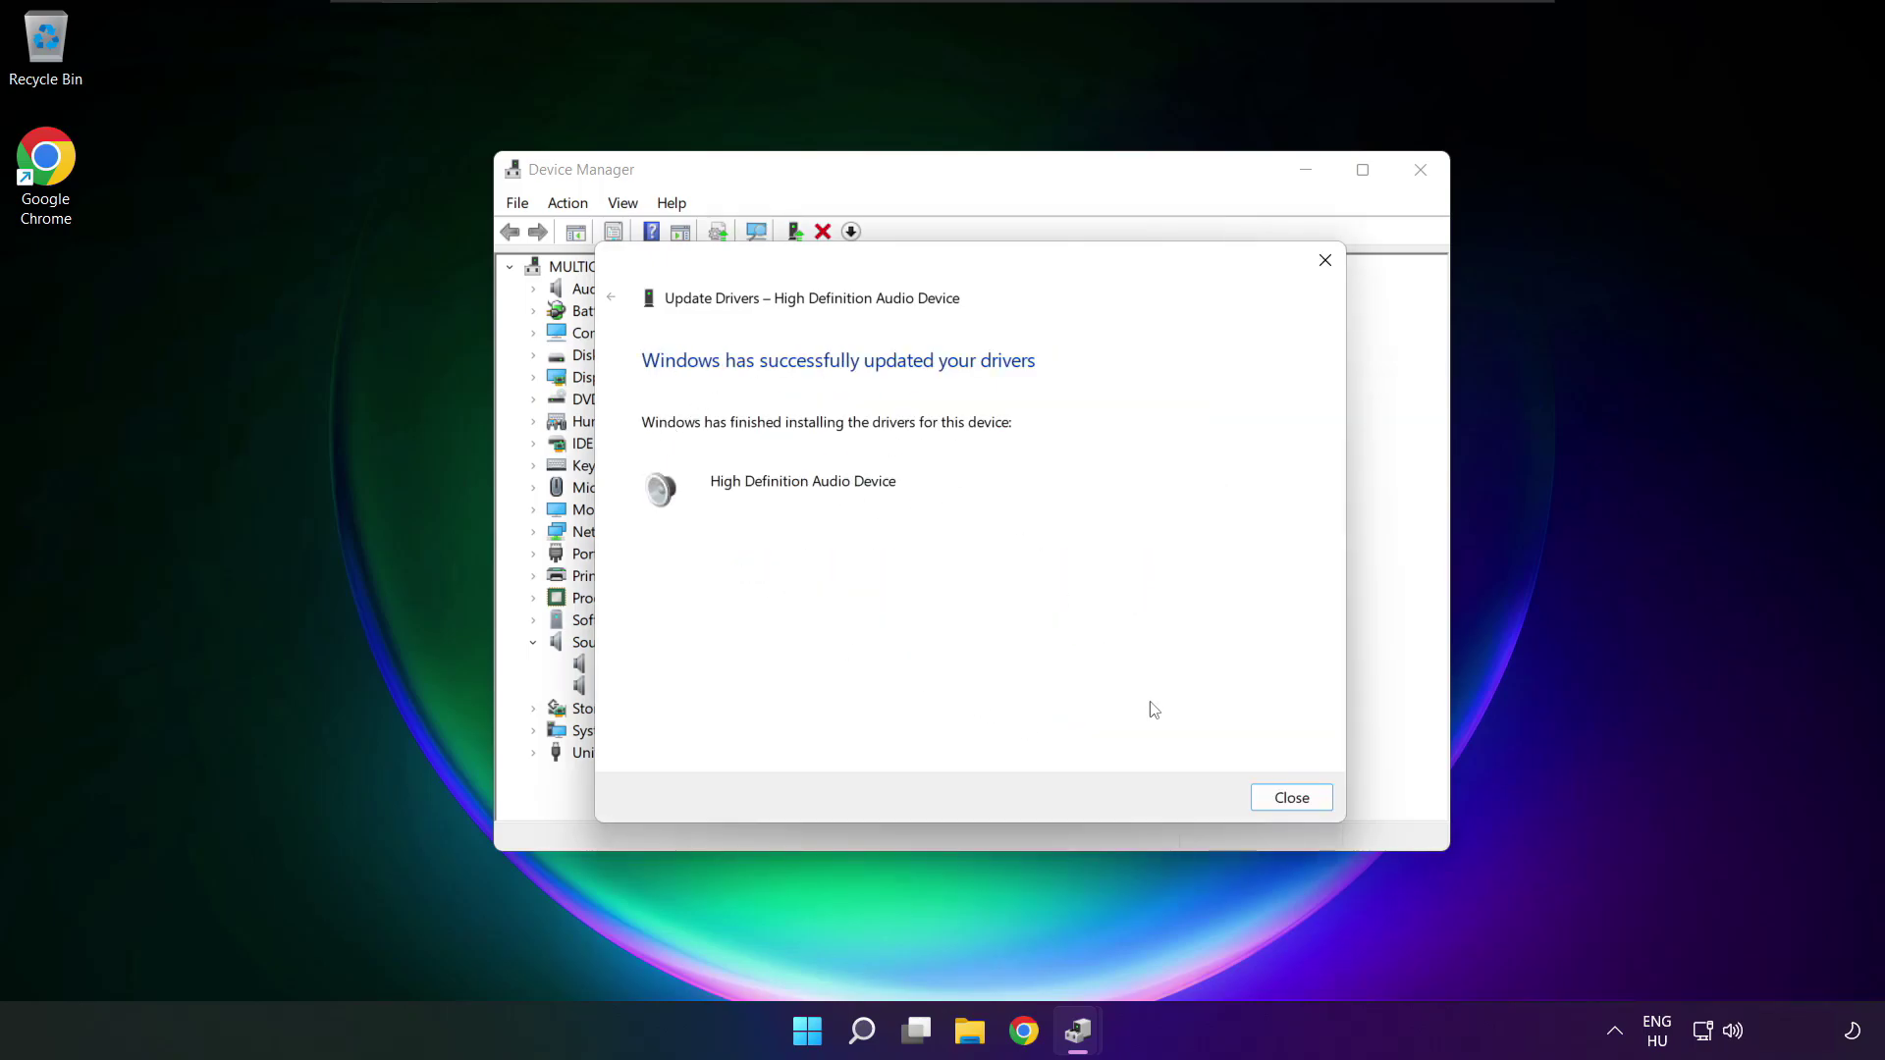
left_click(1292, 798)
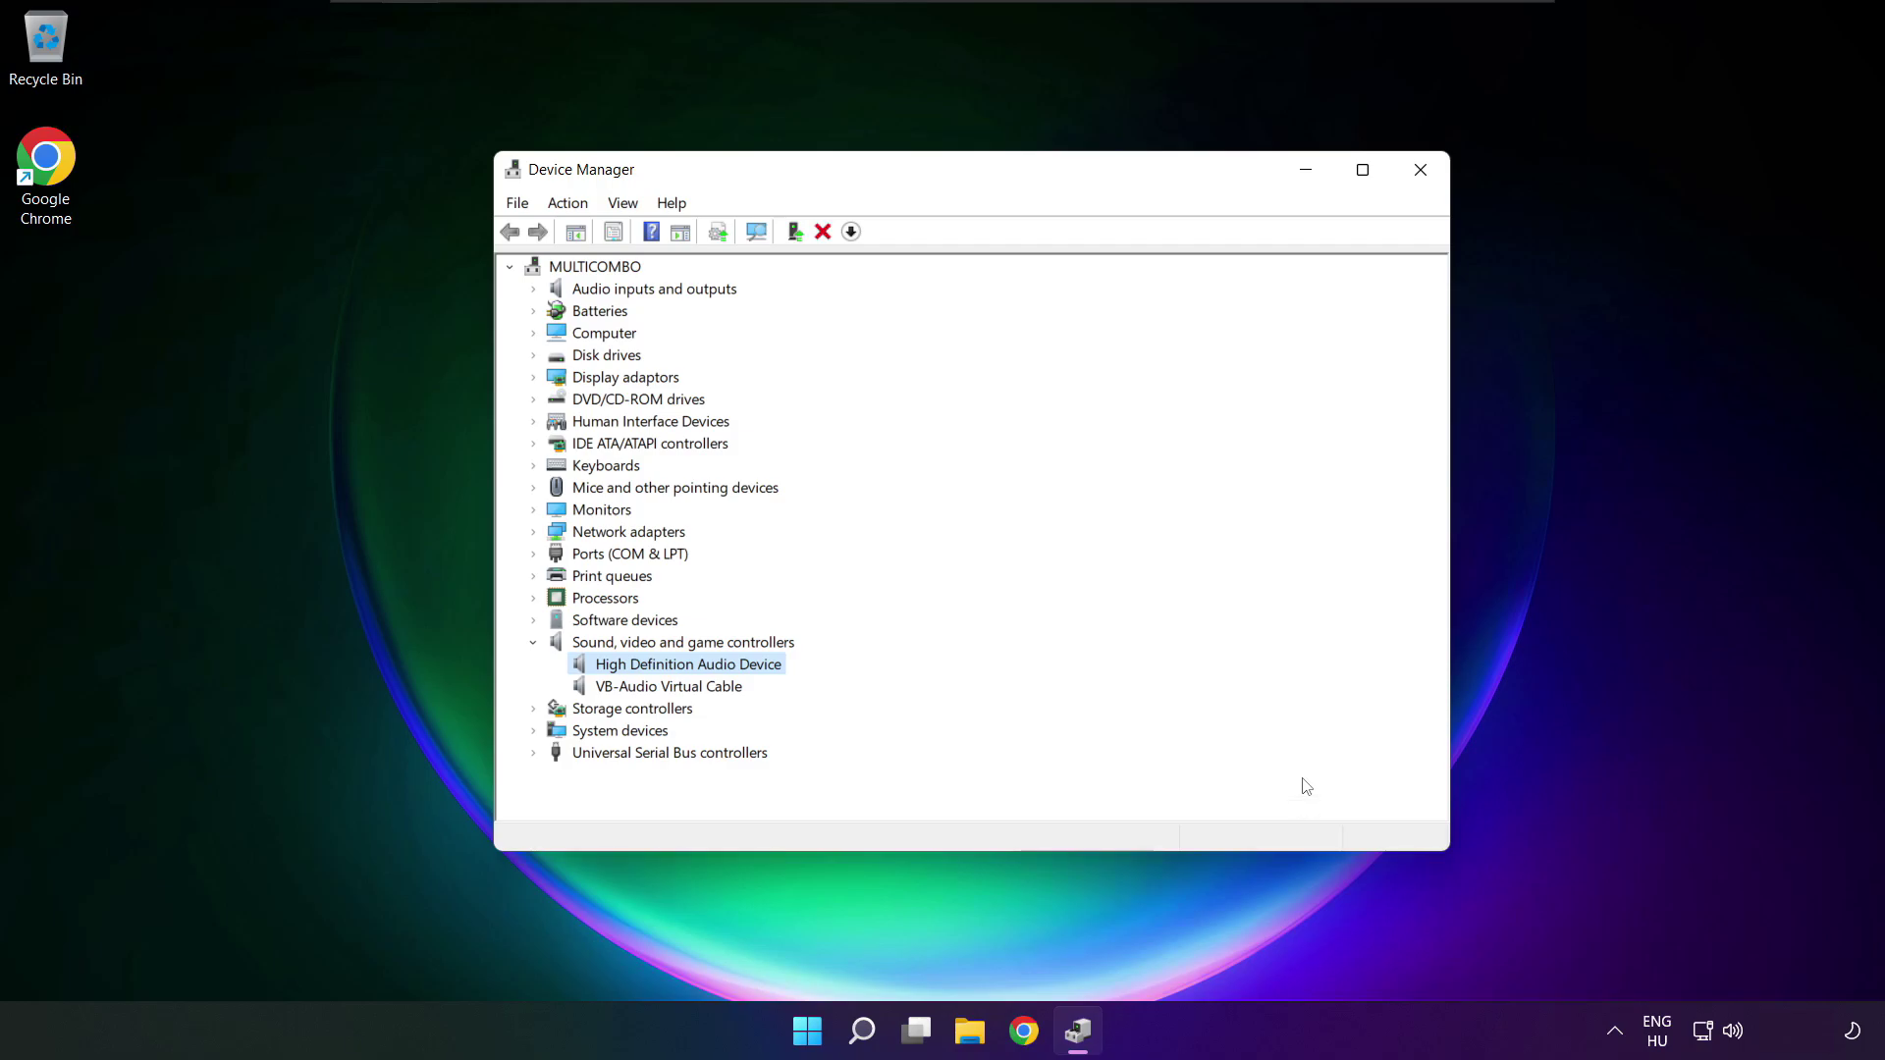
Close Device Manager, then bring up the power options from the Start menu.
left_click(1423, 176)
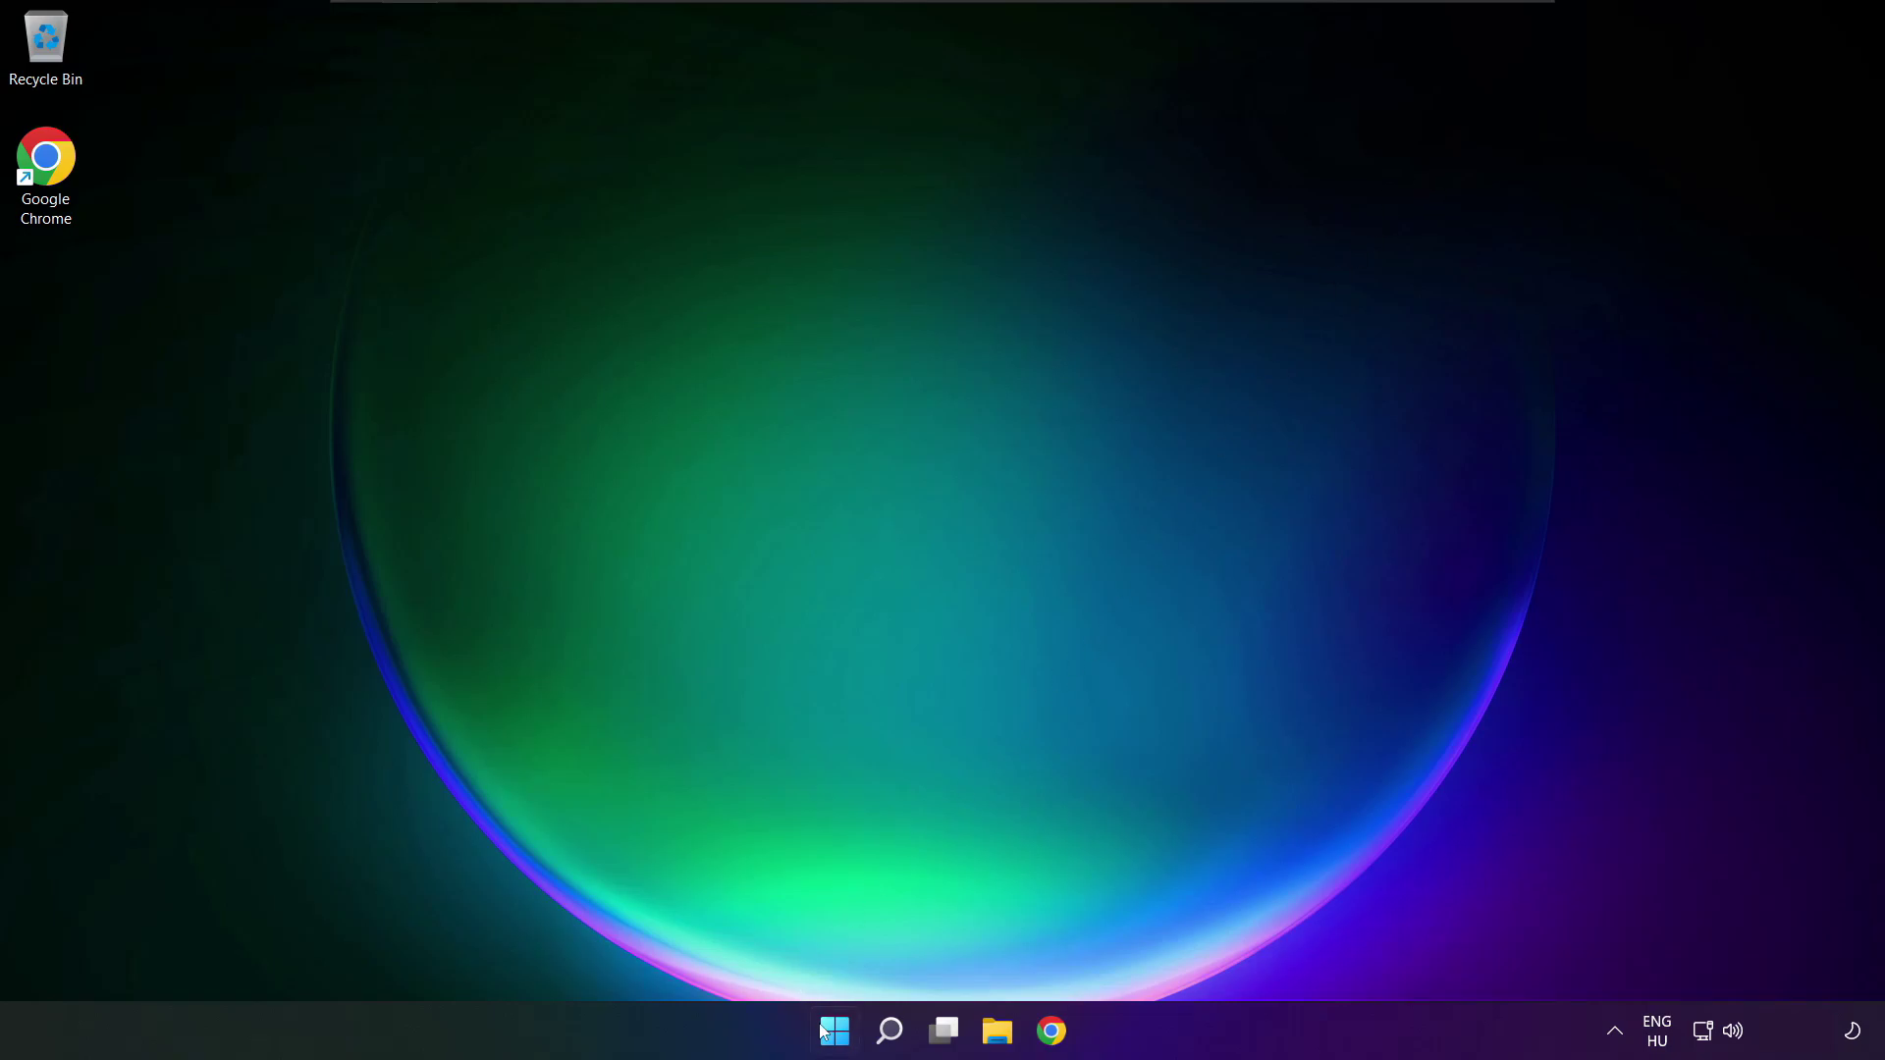
left_click(834, 1030)
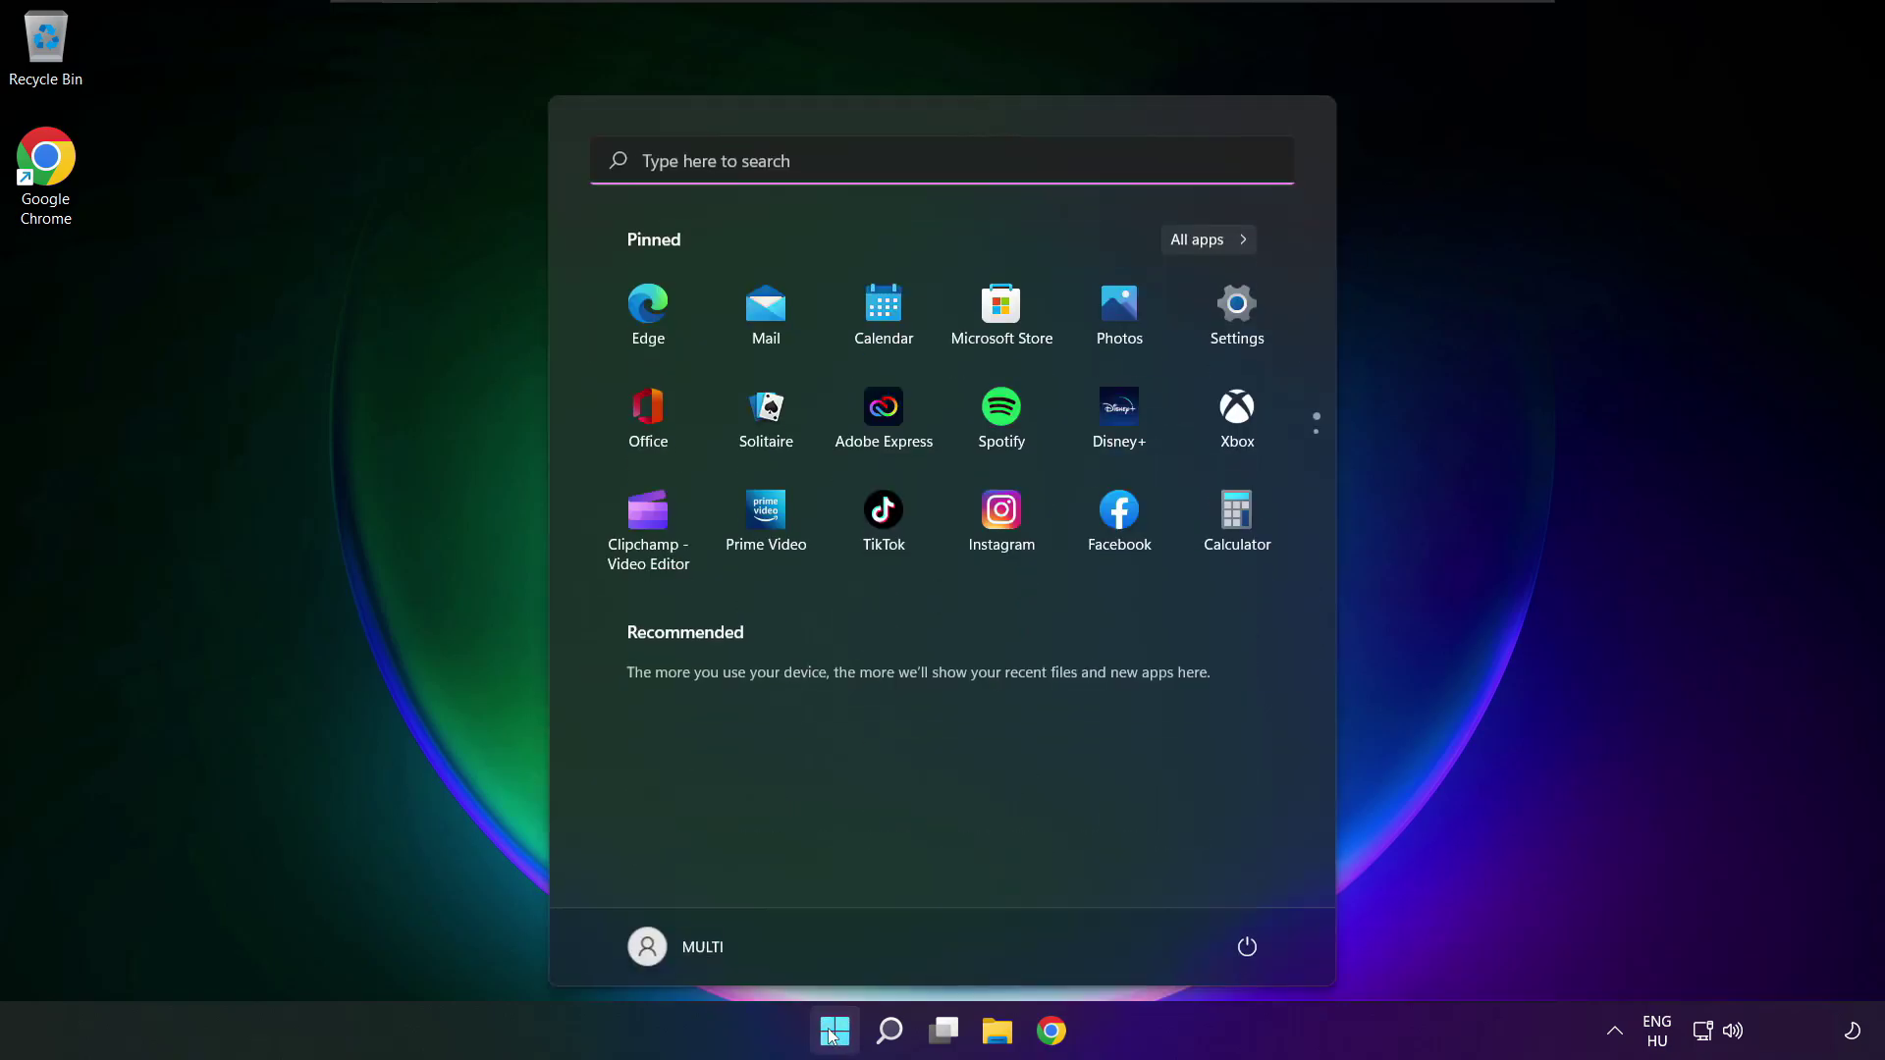
left_click(1249, 943)
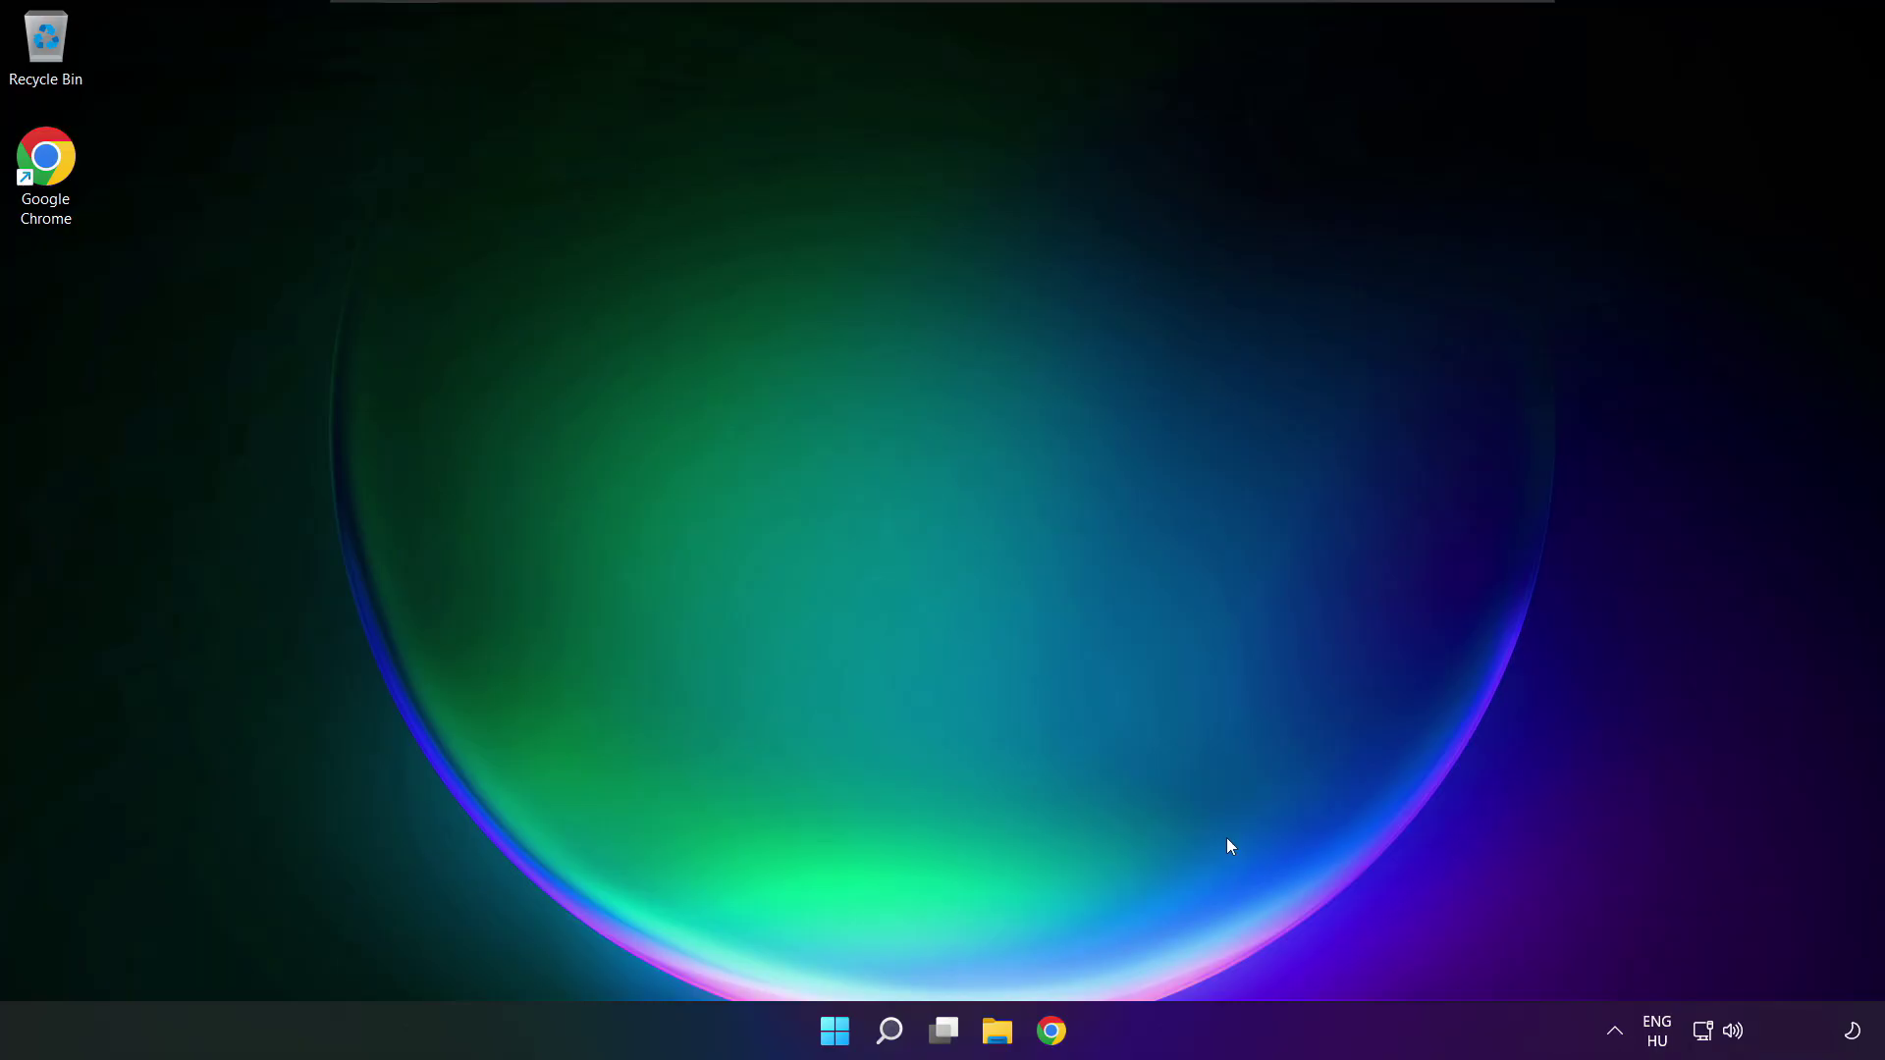
Open Sound settings from the taskbar speaker icon and scroll down to the Advanced section.
right_click(1735, 1035)
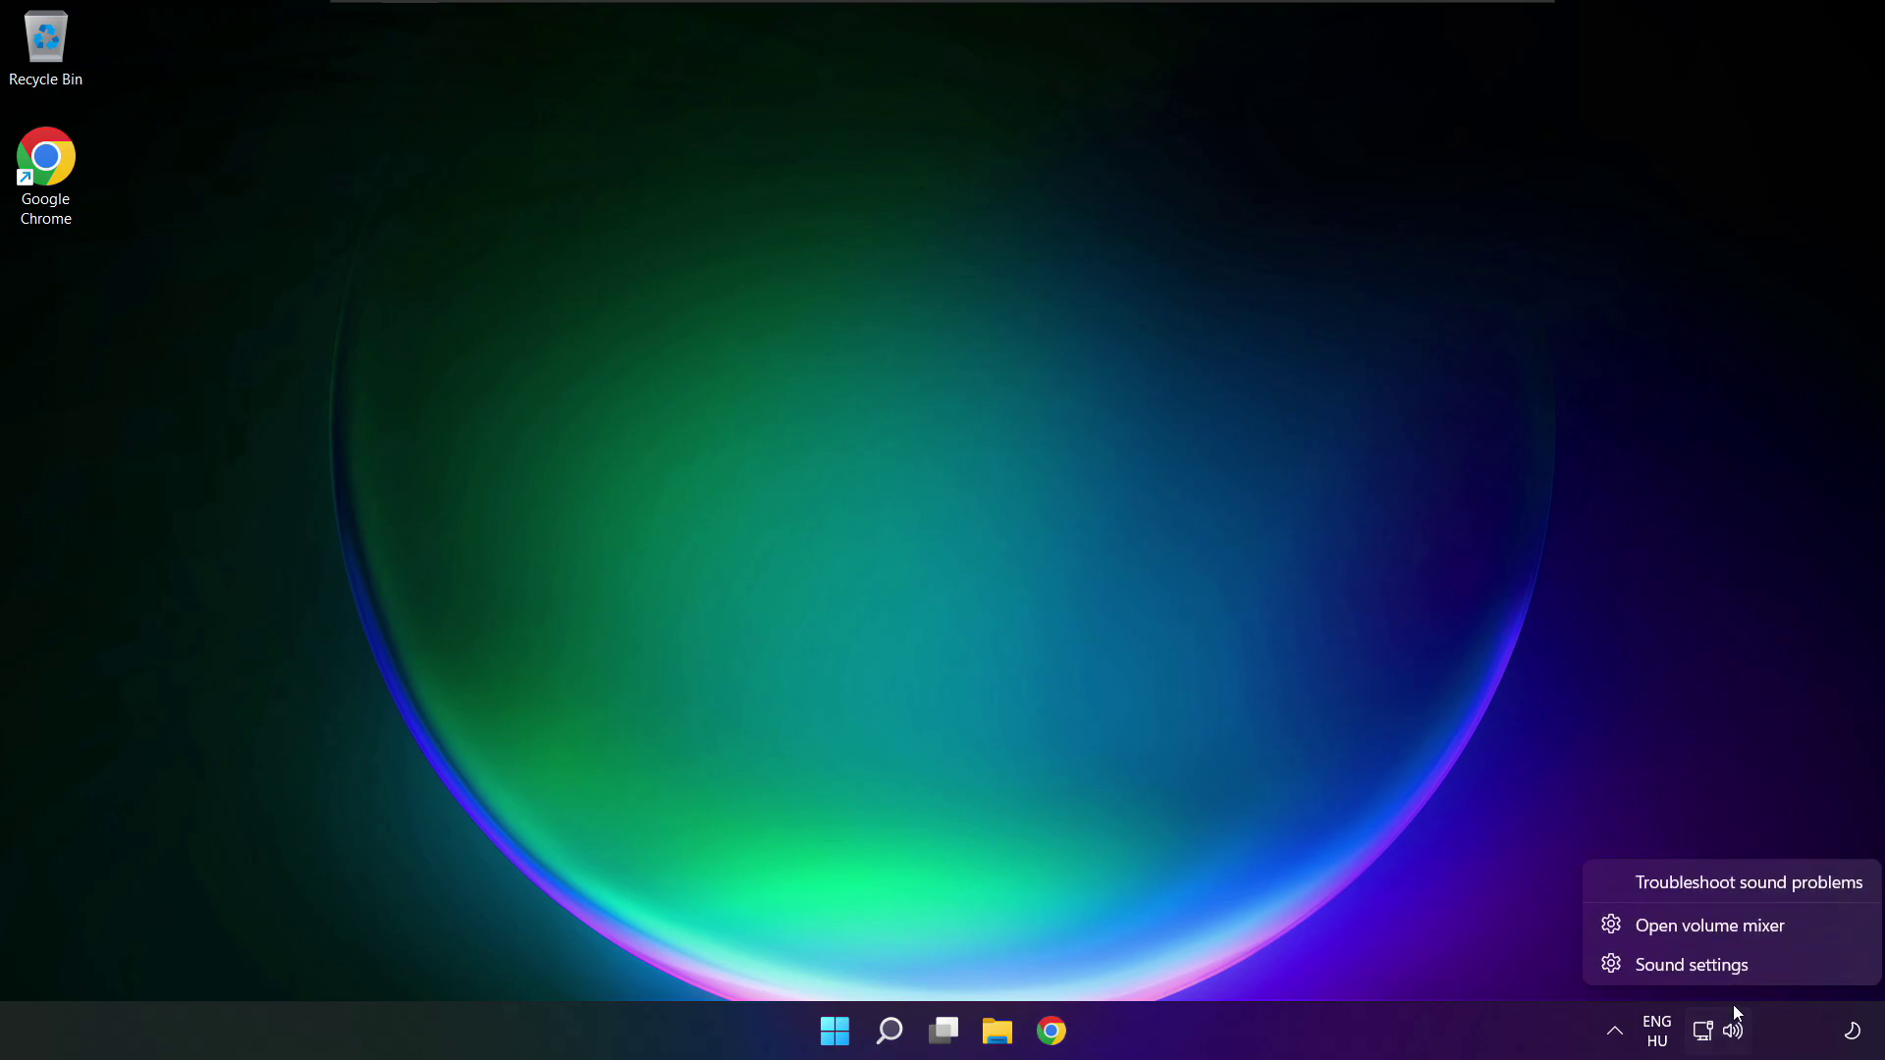
left_click(1763, 970)
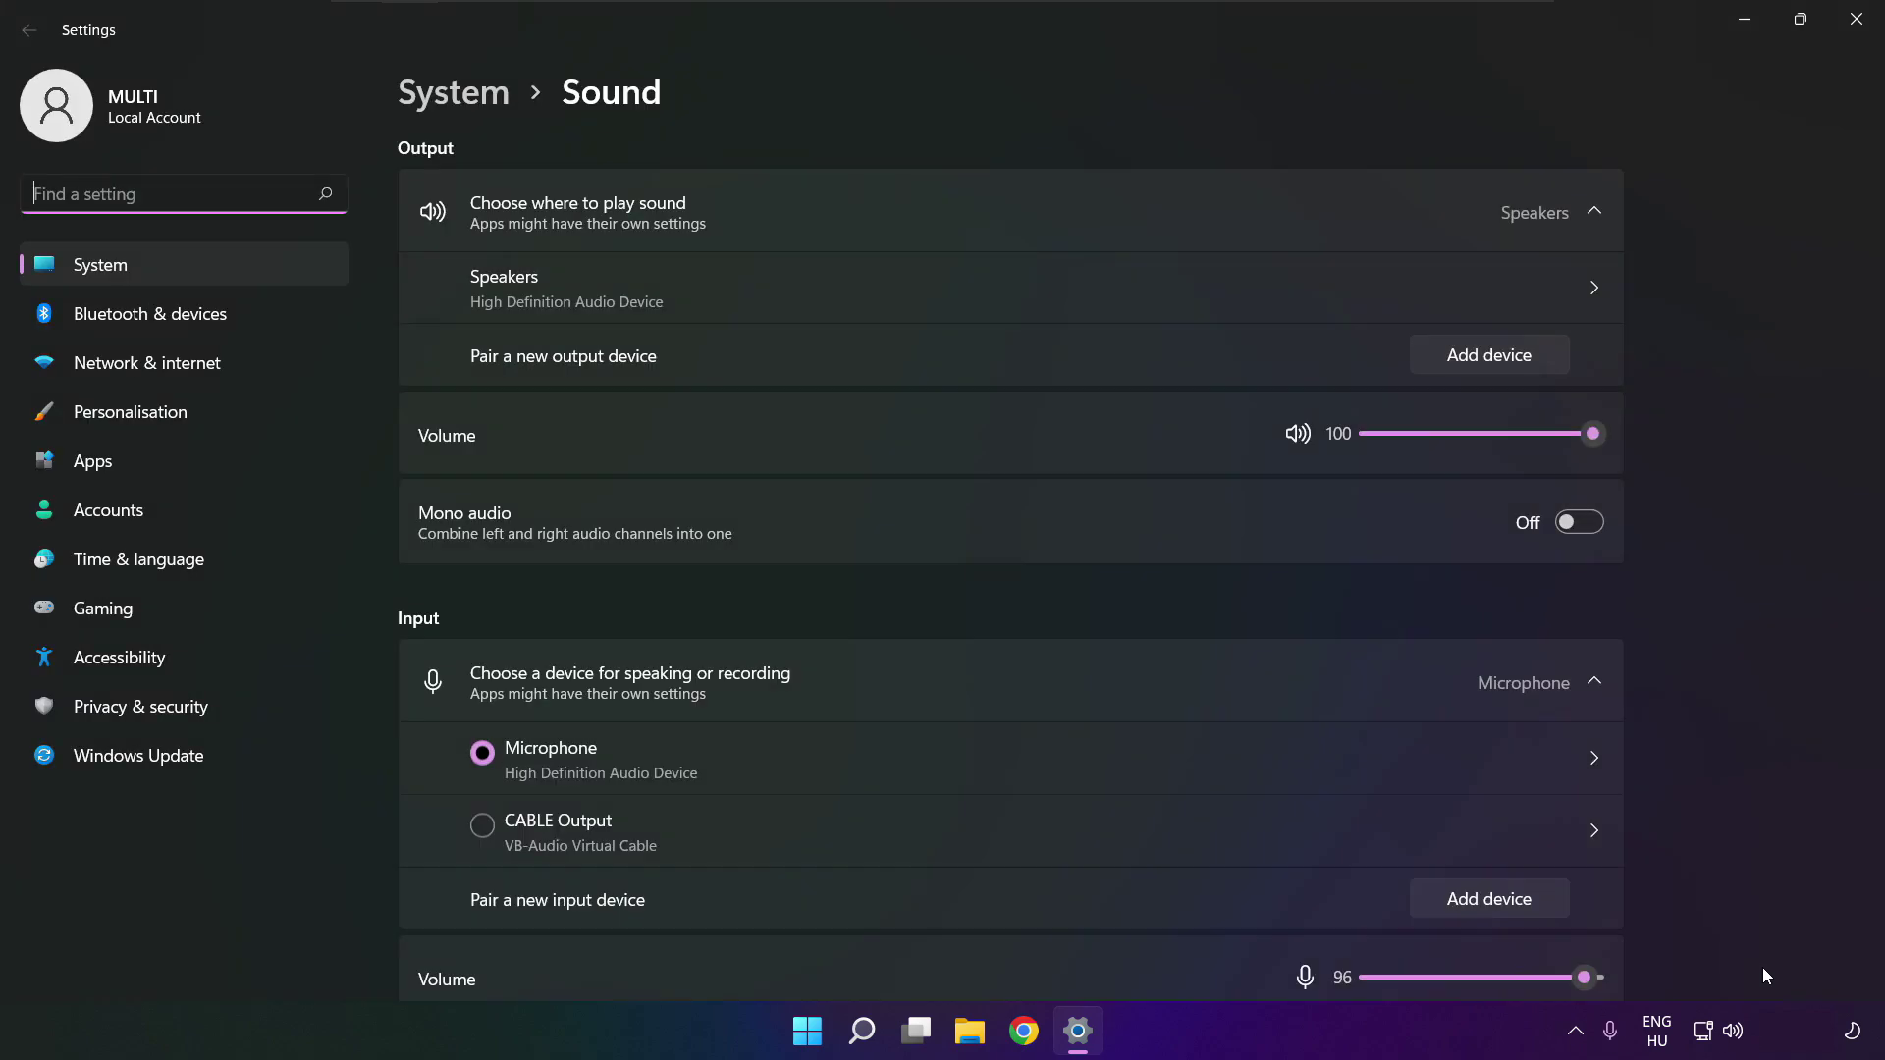
scroll(1010, 568, "down", 5)
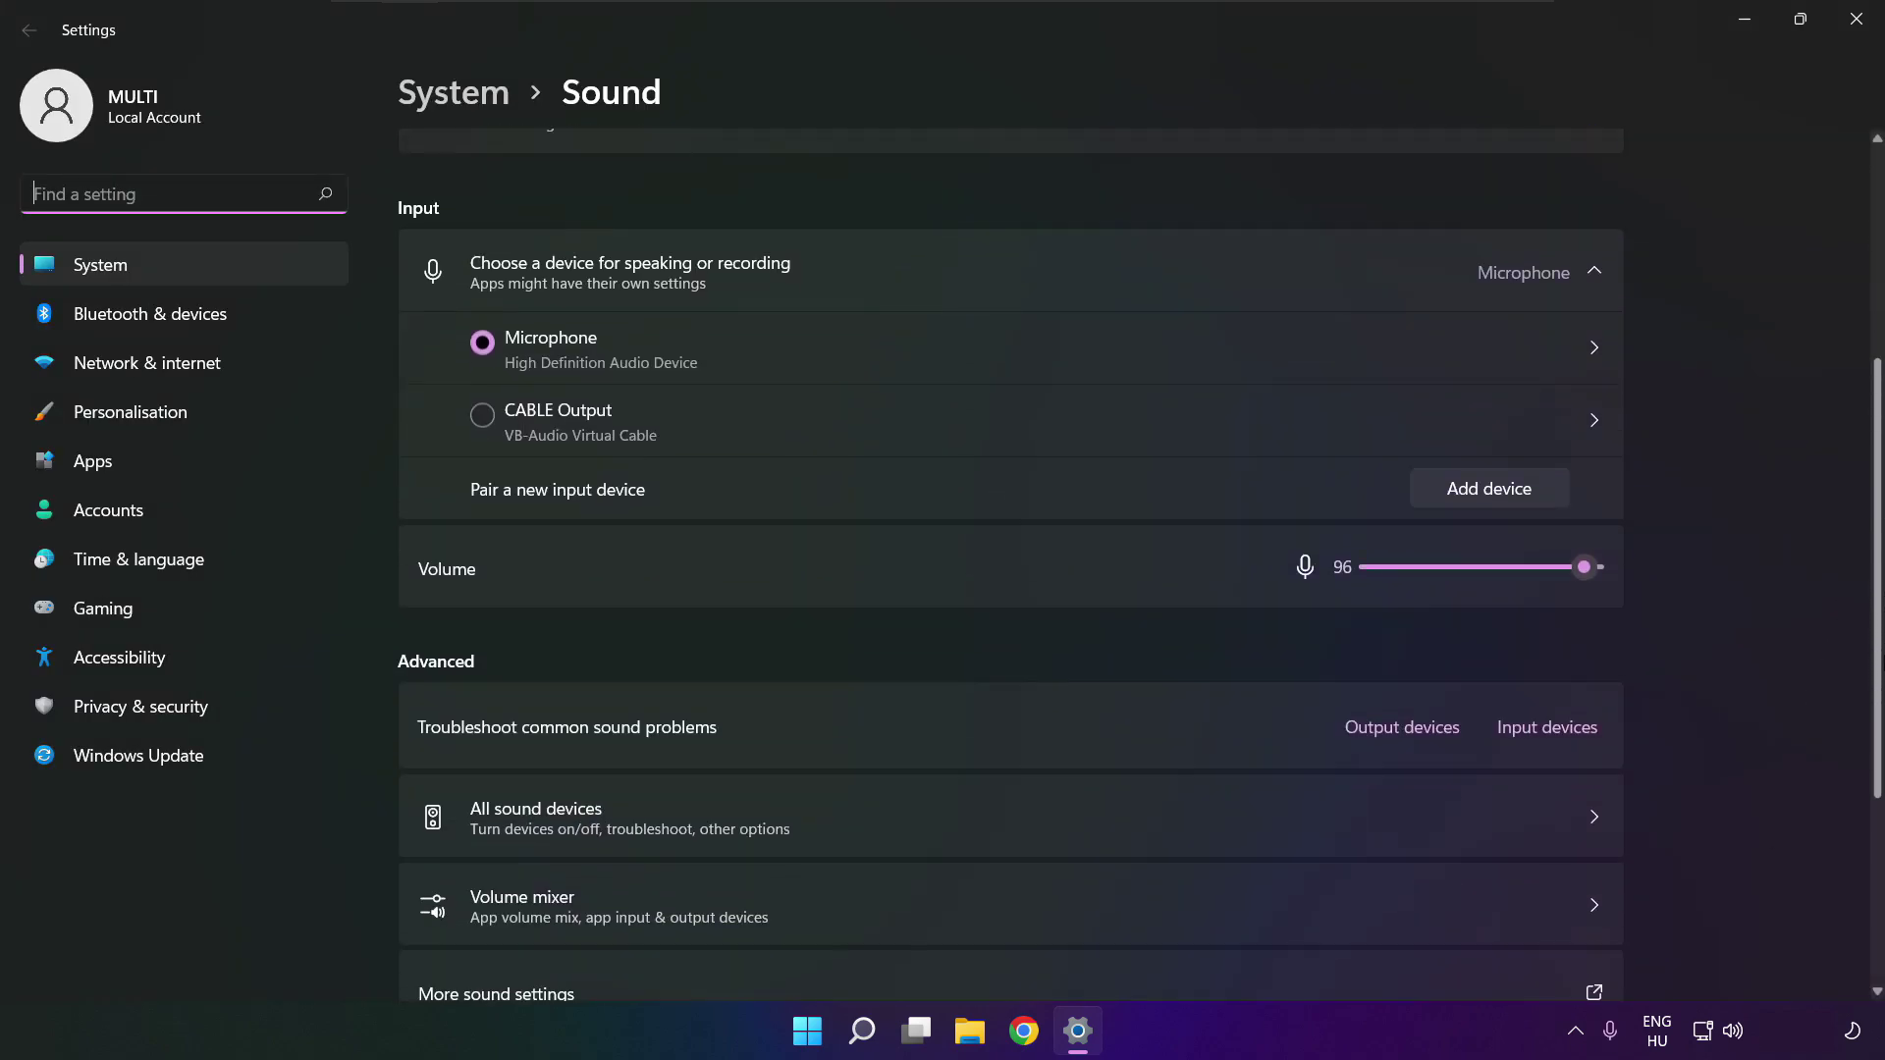
scroll(1010, 568, "down", 1)
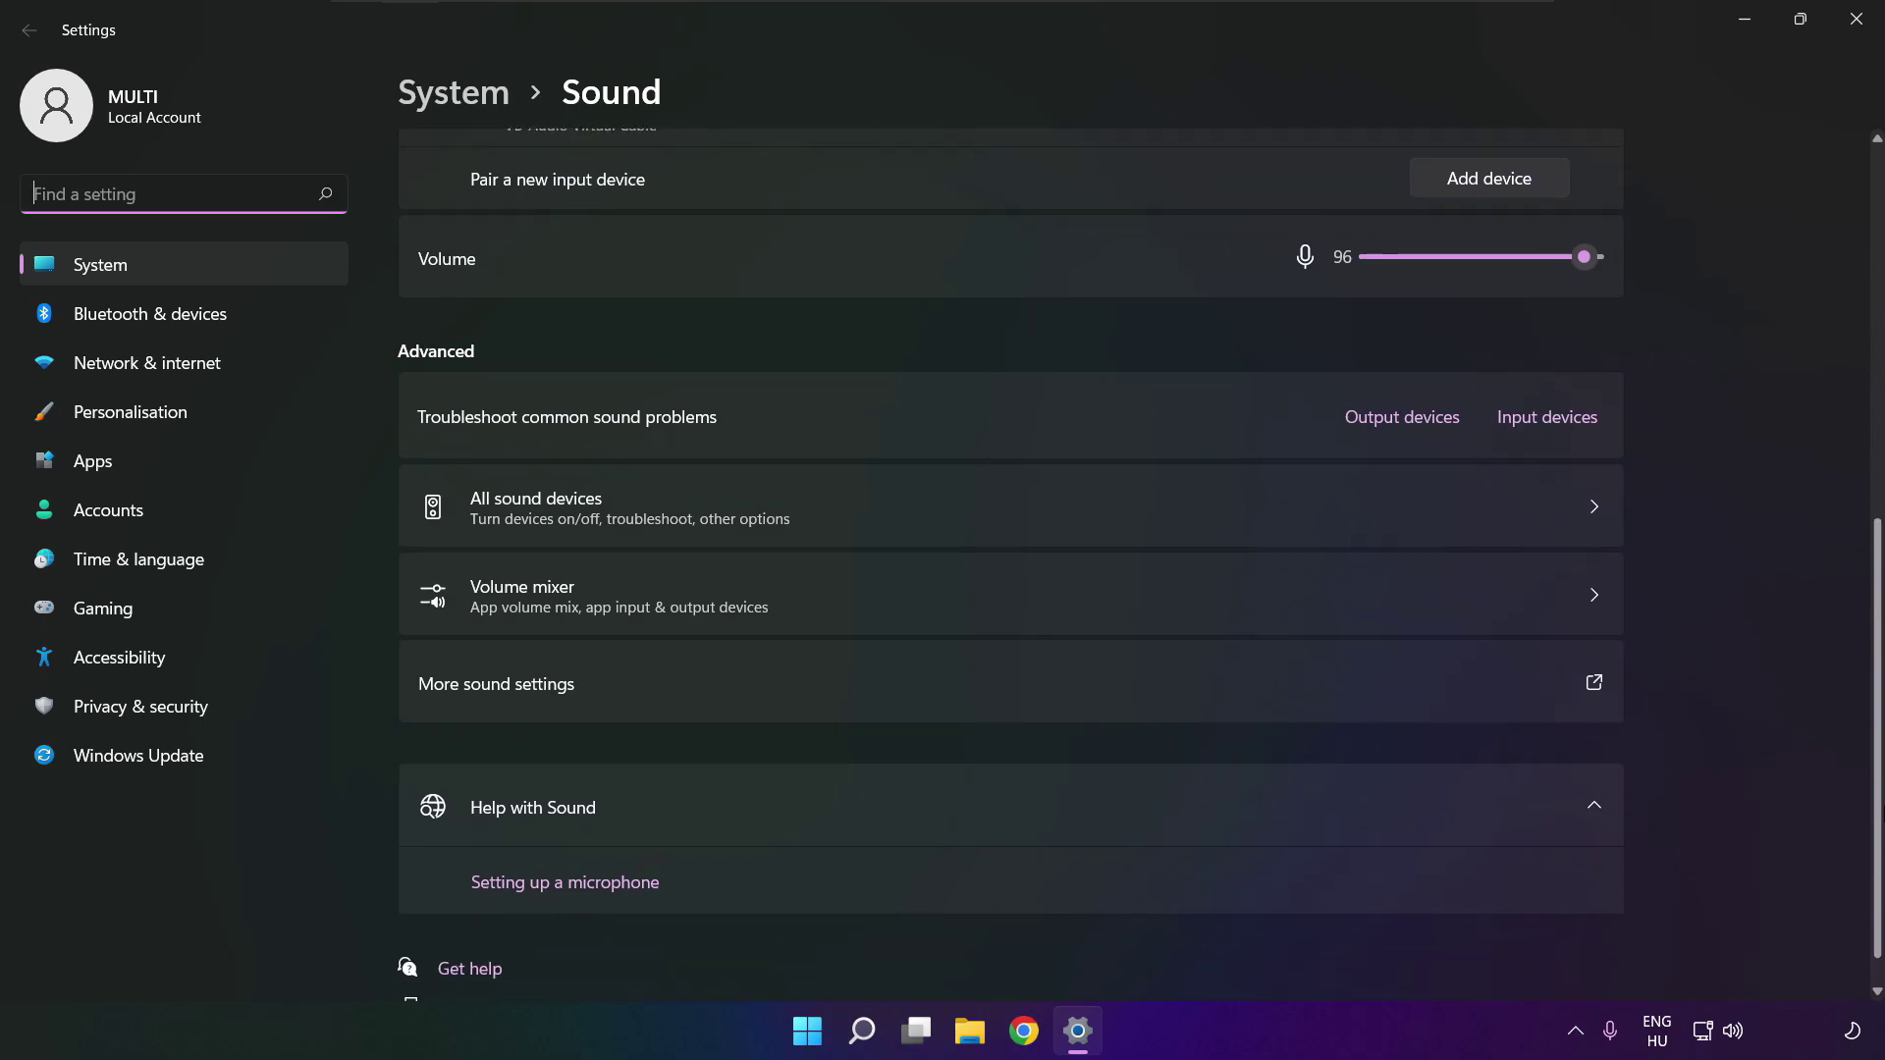
scroll(1010, 568, "down", 1)
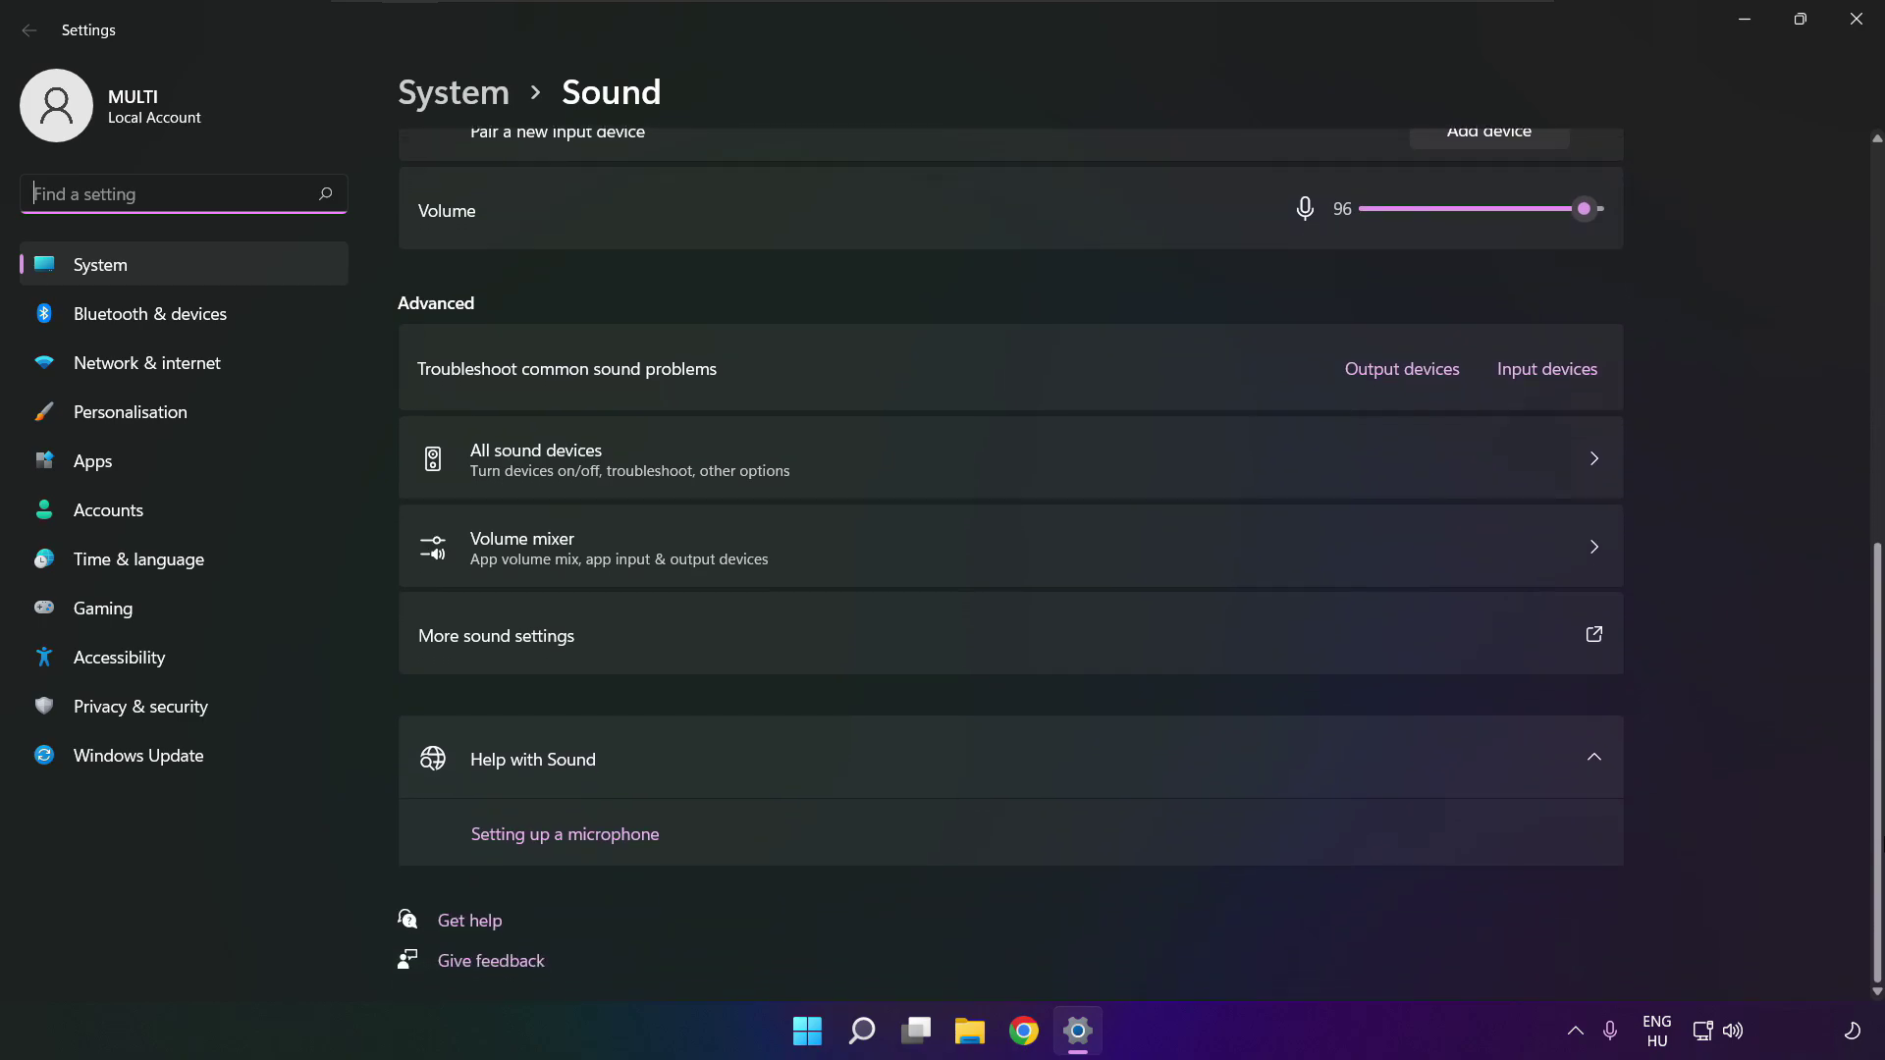